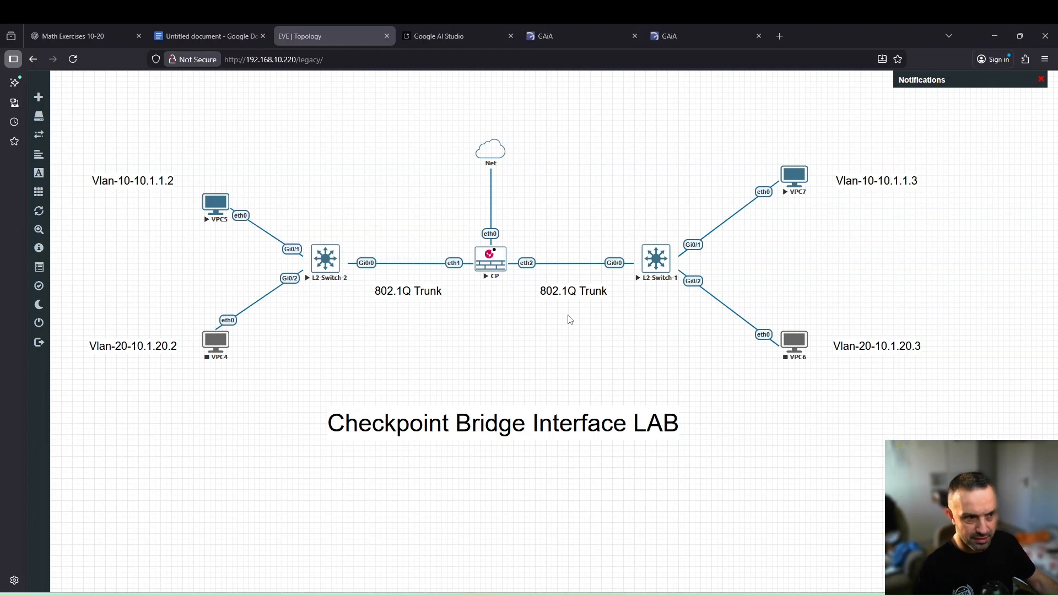
- Log in to the Gaia portal at 192.168.10.62 with the saved credentials and open its network interfaces page, checking the EVE topology
click(553, 24)
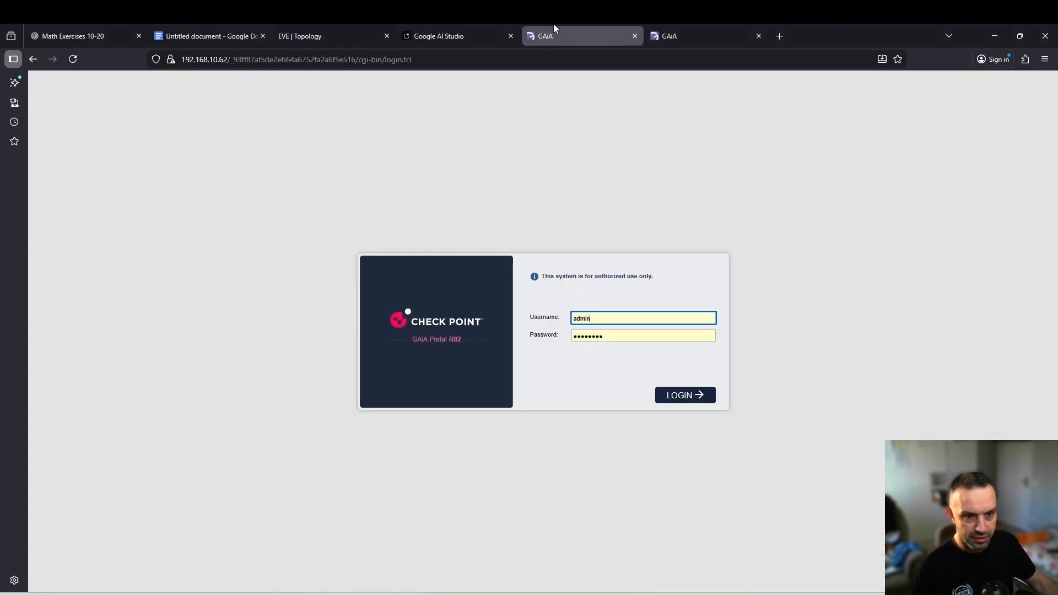
click(681, 396)
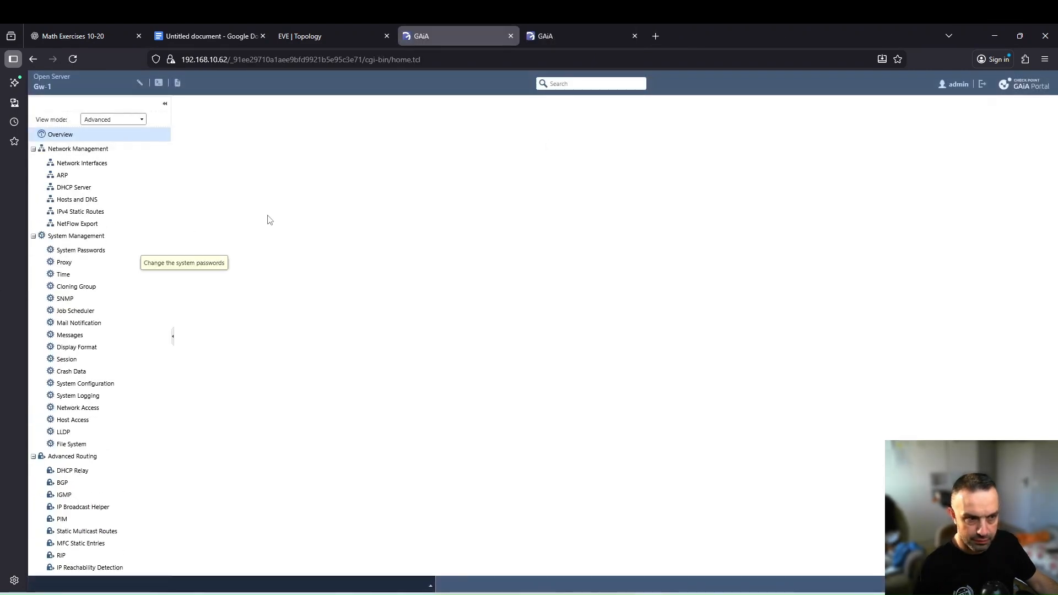
click(87, 168)
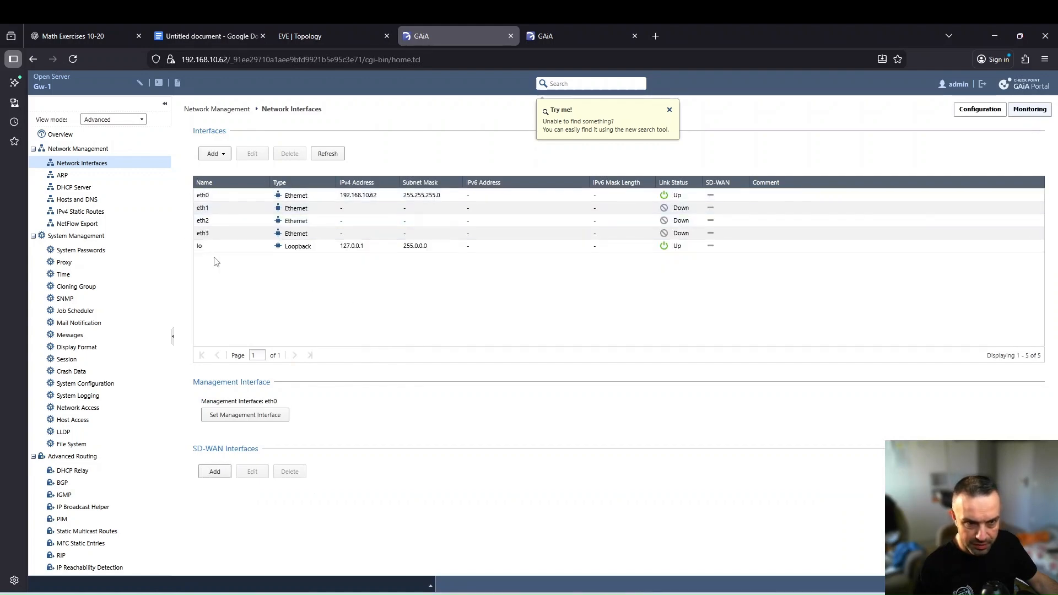
click(337, 28)
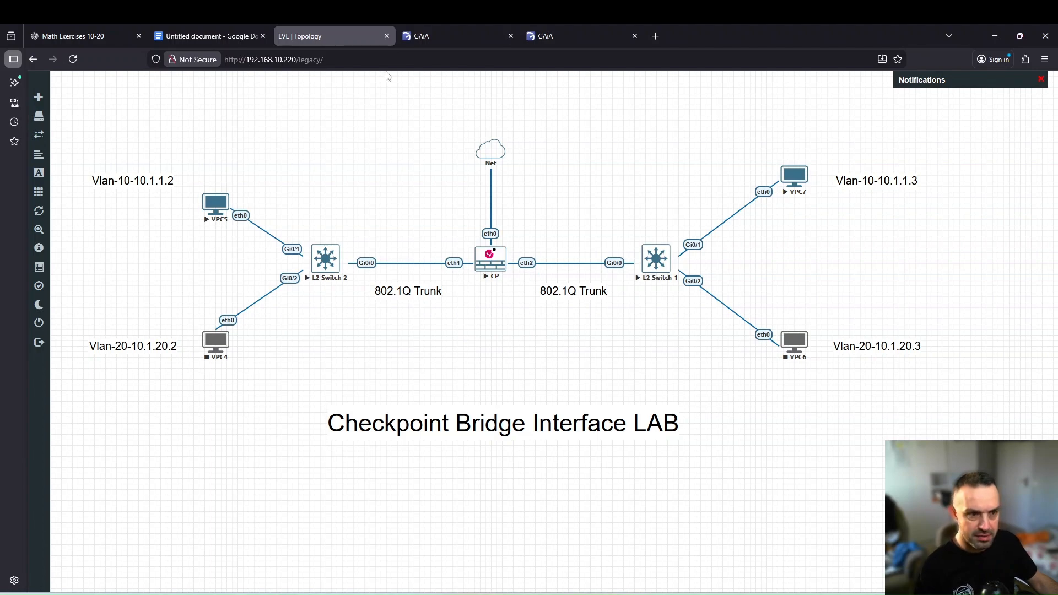
click(418, 25)
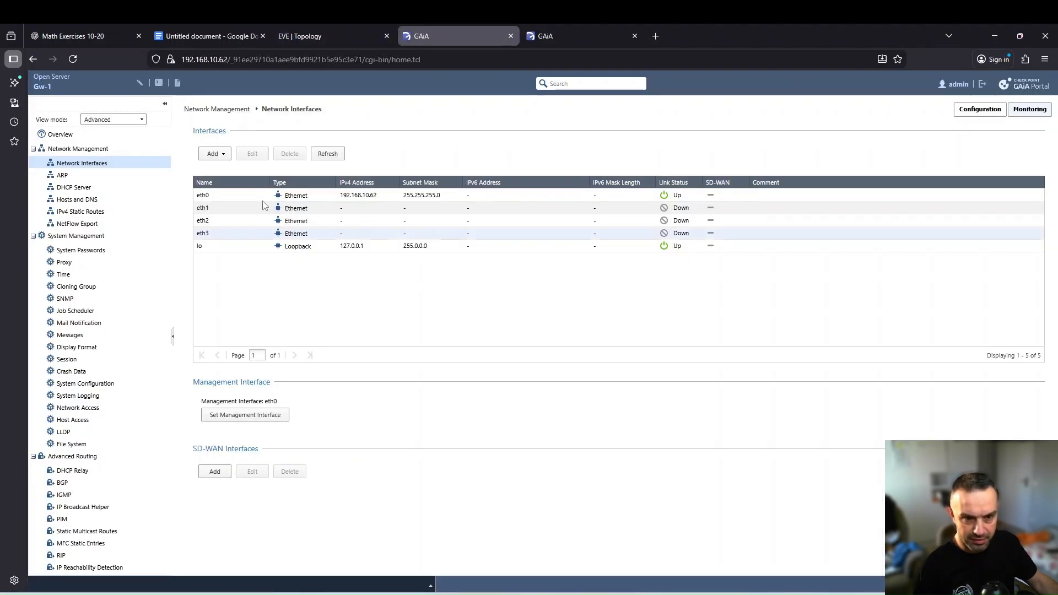
- Start adding a new bridge interface and enter L2-Bridge as its comment
click(214, 154)
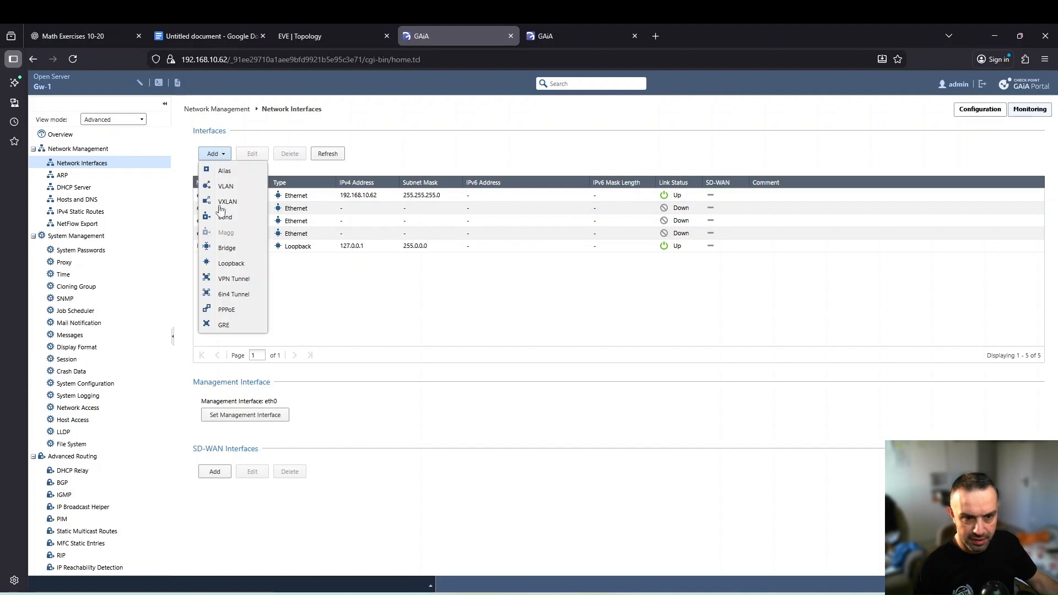
click(227, 249)
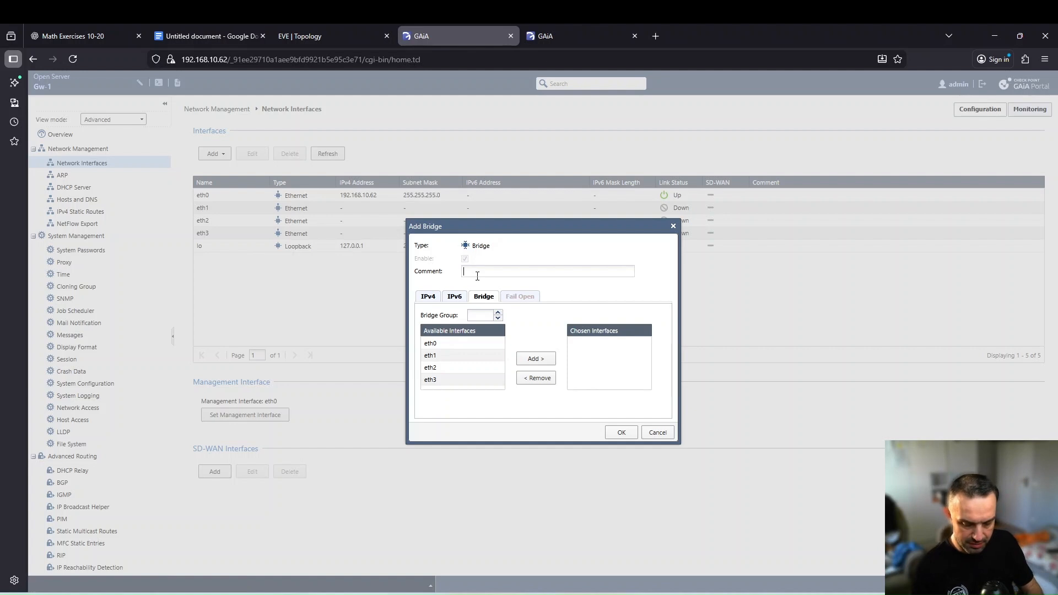
text(Bri)
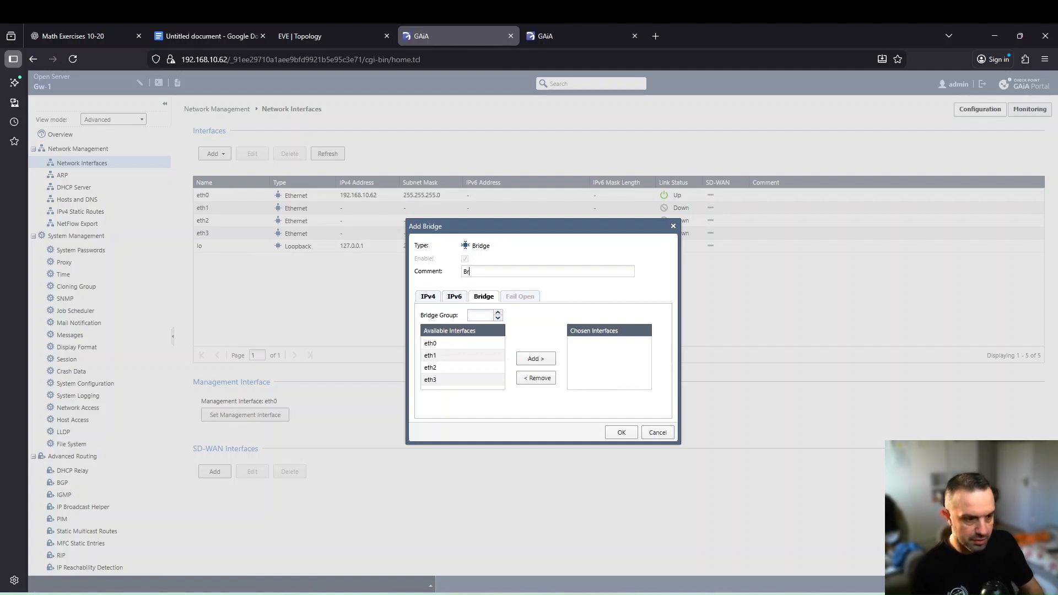
key(BackSpace)
key(BackSpace)
text(L2-)
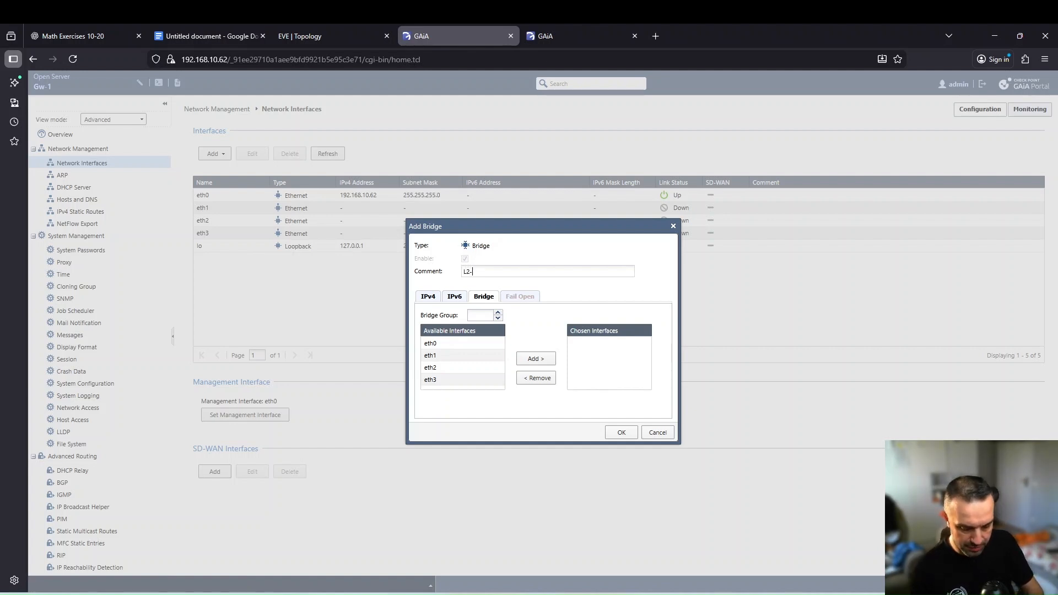
text(Bridge)
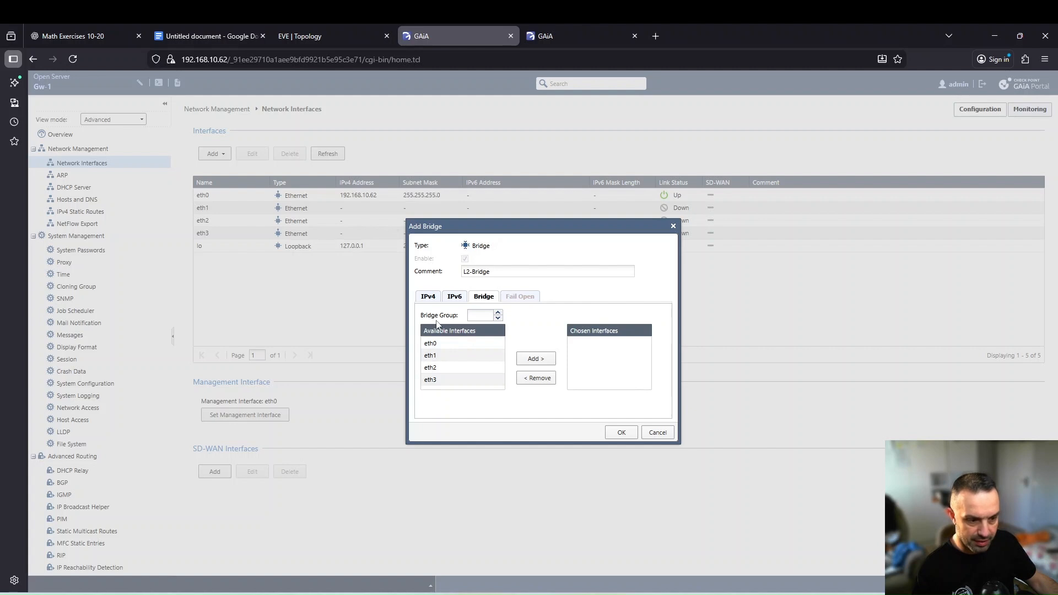
- Try to set the bridge group number to 2000
click(486, 316)
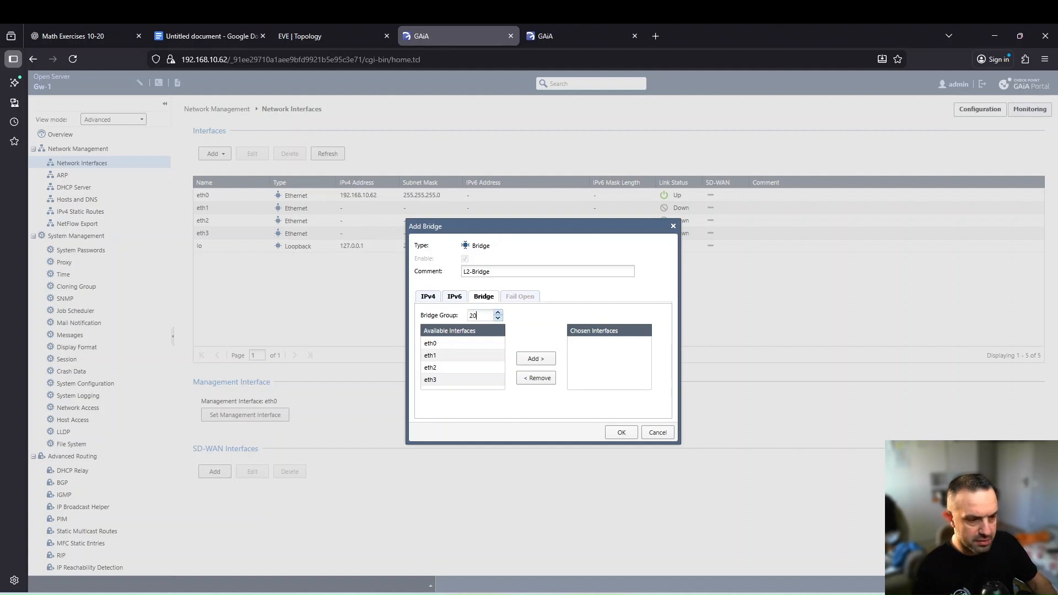
text(00)
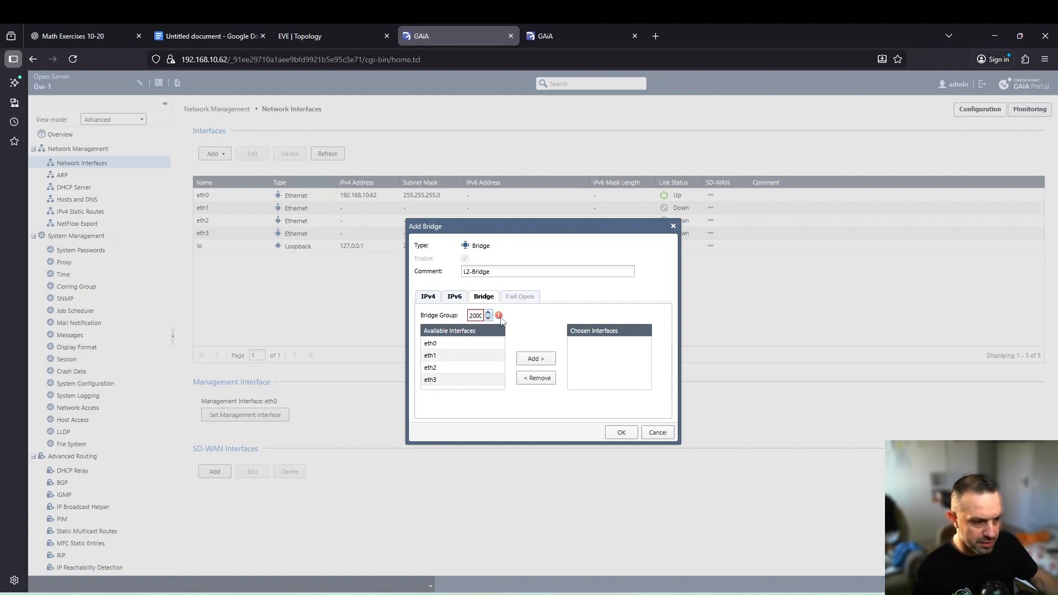
mouse_move(500, 318)
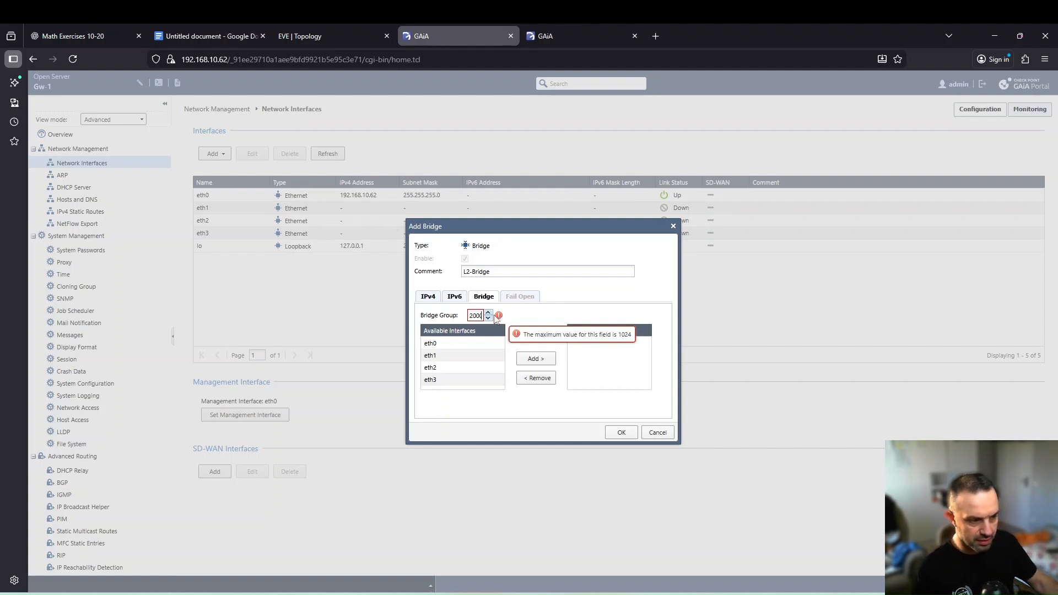
- Set the bridge group to 1 and add eth1 and eth2 as the bridge's chosen interfaces
double_click(477, 315)
text(1)
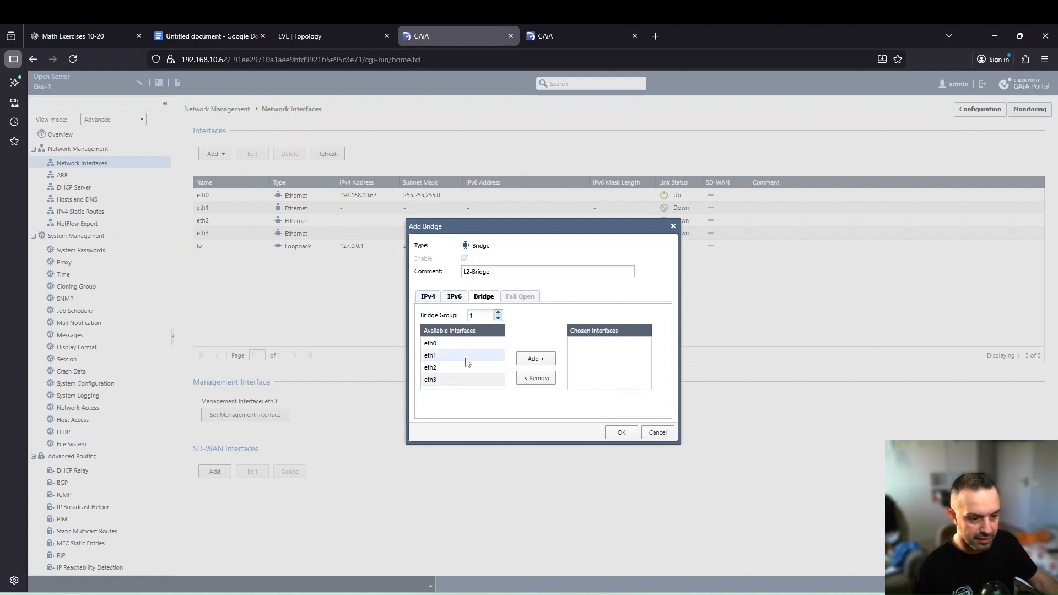
click(451, 357)
click(531, 359)
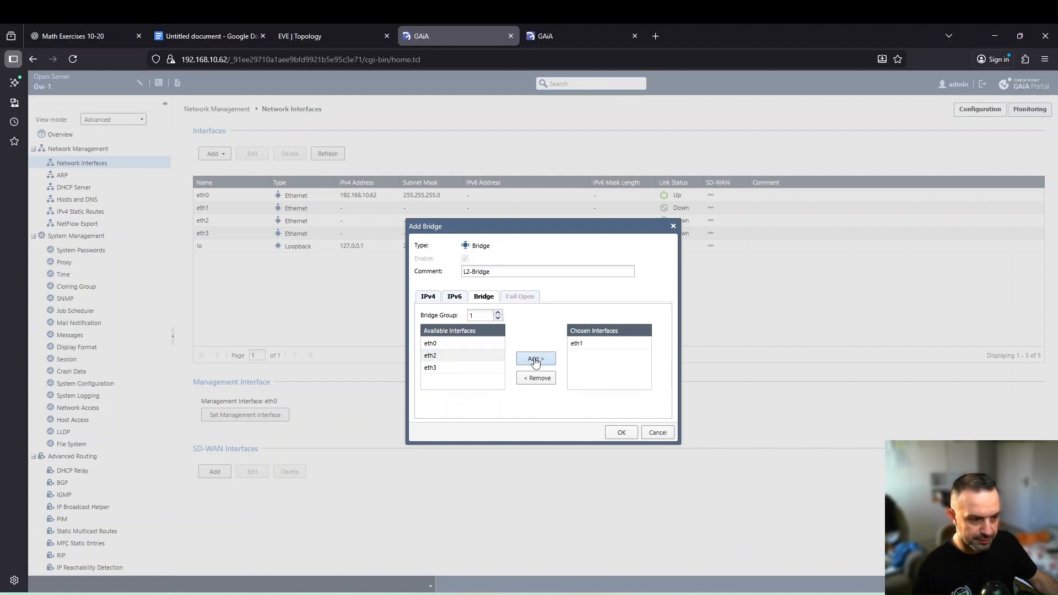
click(450, 356)
click(546, 359)
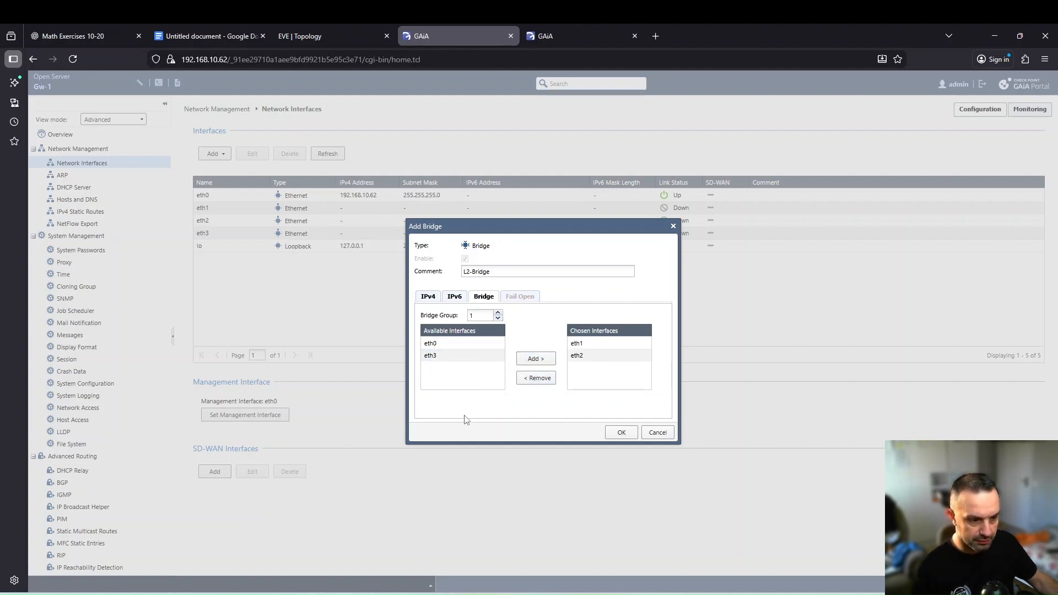
- Assign the bridge the IPv4 address 192.168.50.1 with subnet mask 255.255.255.0, and save it after reviewing its member interfaces
click(424, 300)
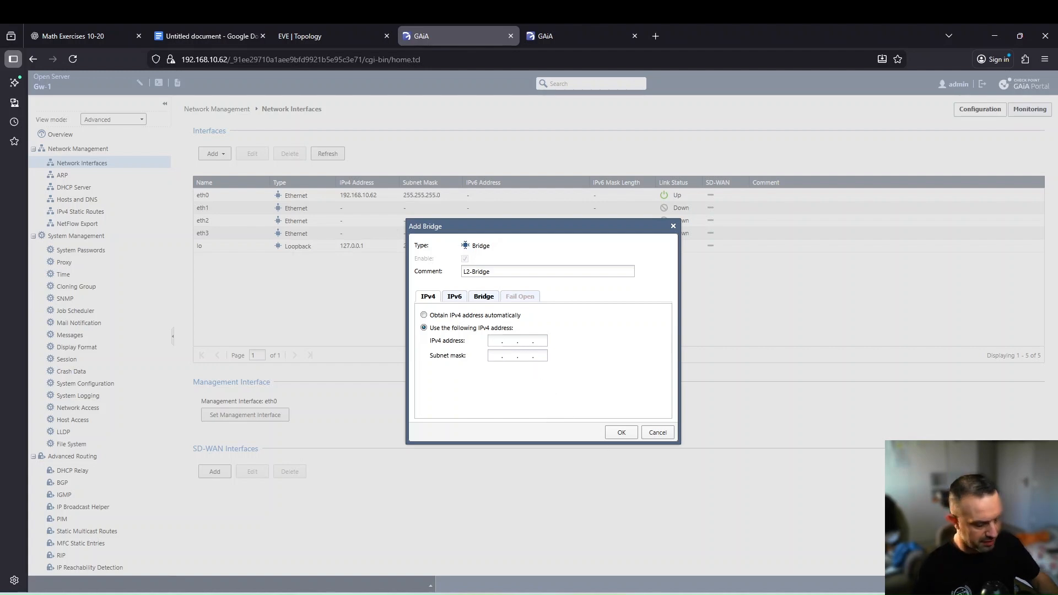
click(496, 340)
text(192 . )
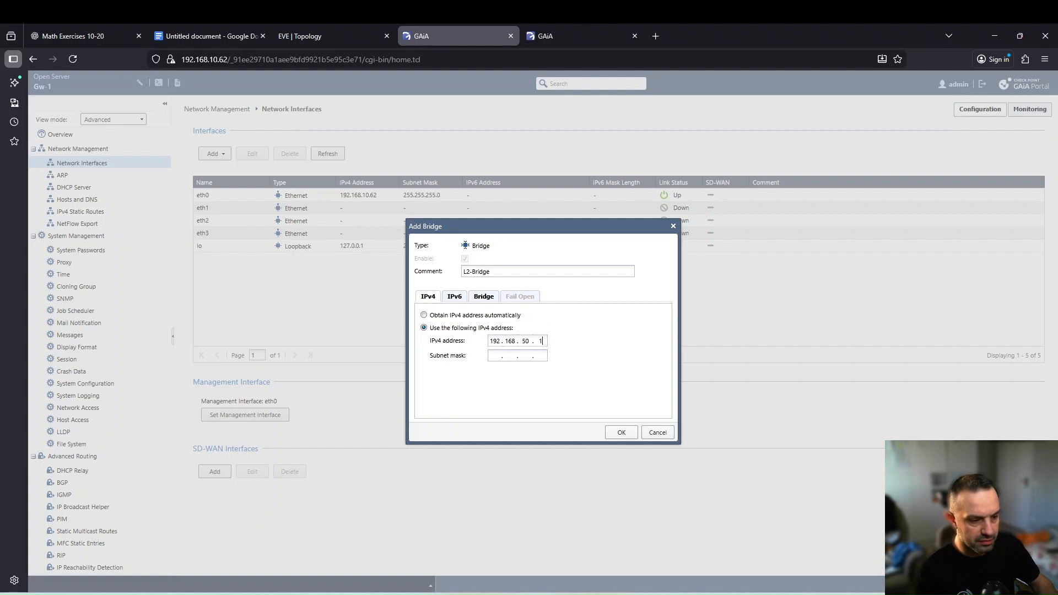
text(168 . 50 . 1)
click(497, 357)
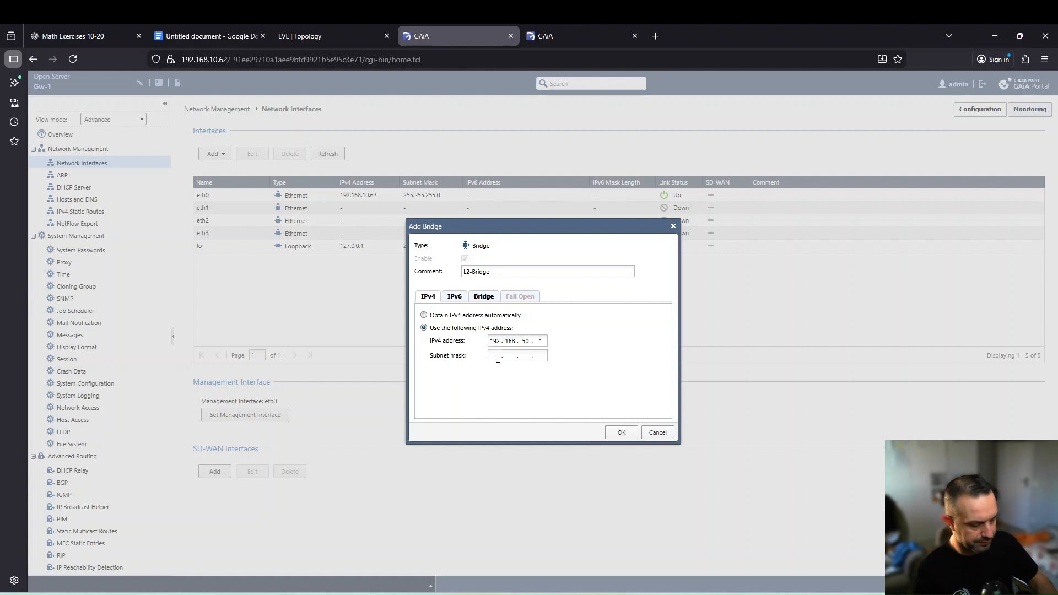
text(255.2.55.25)
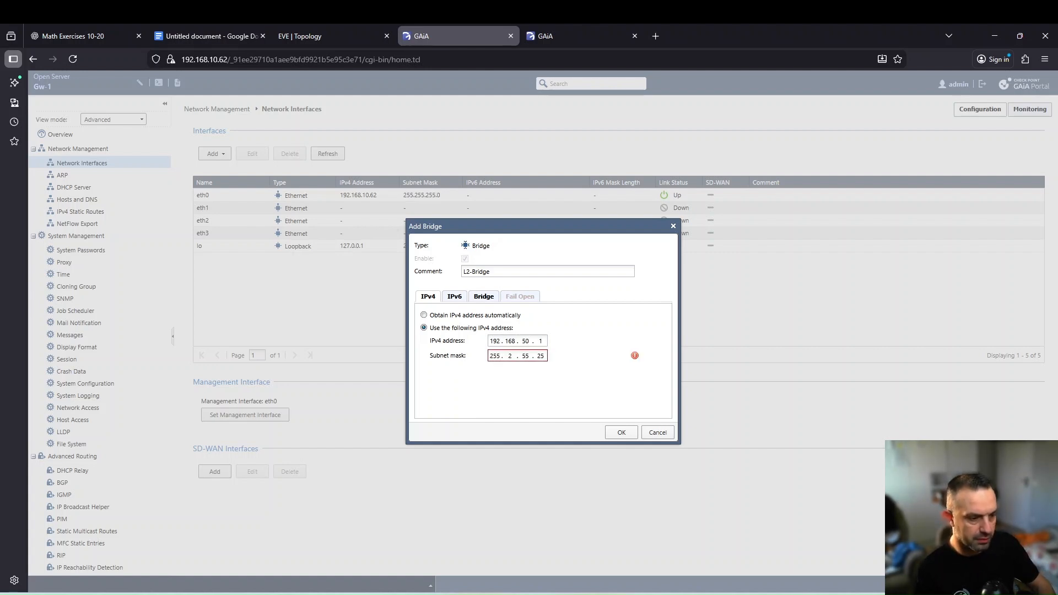
key(BackSpace)
key(BackSpace)
key(BackSpace)
key(BackSpace)
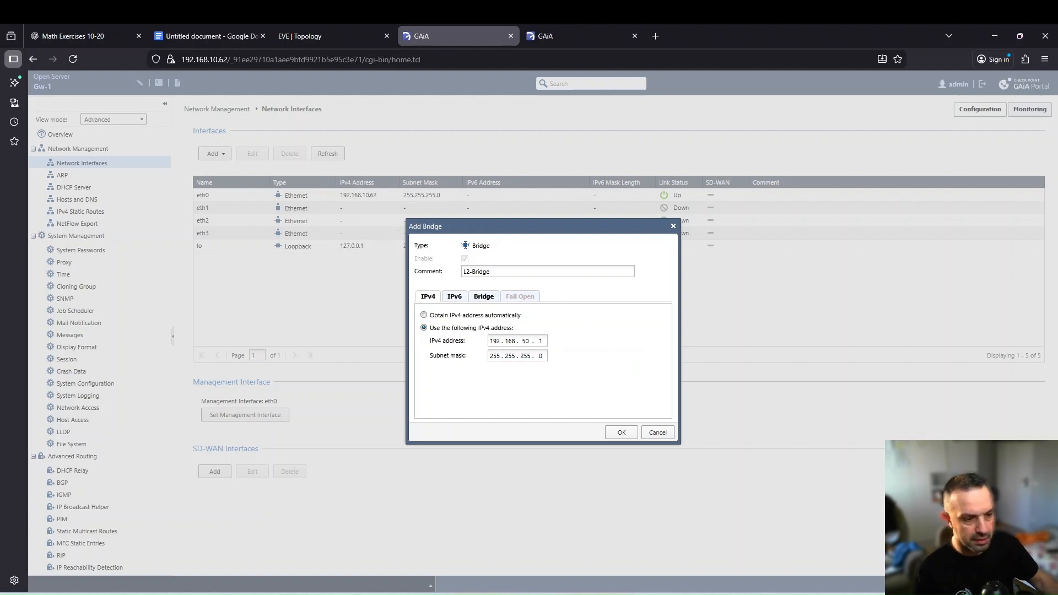
click(482, 297)
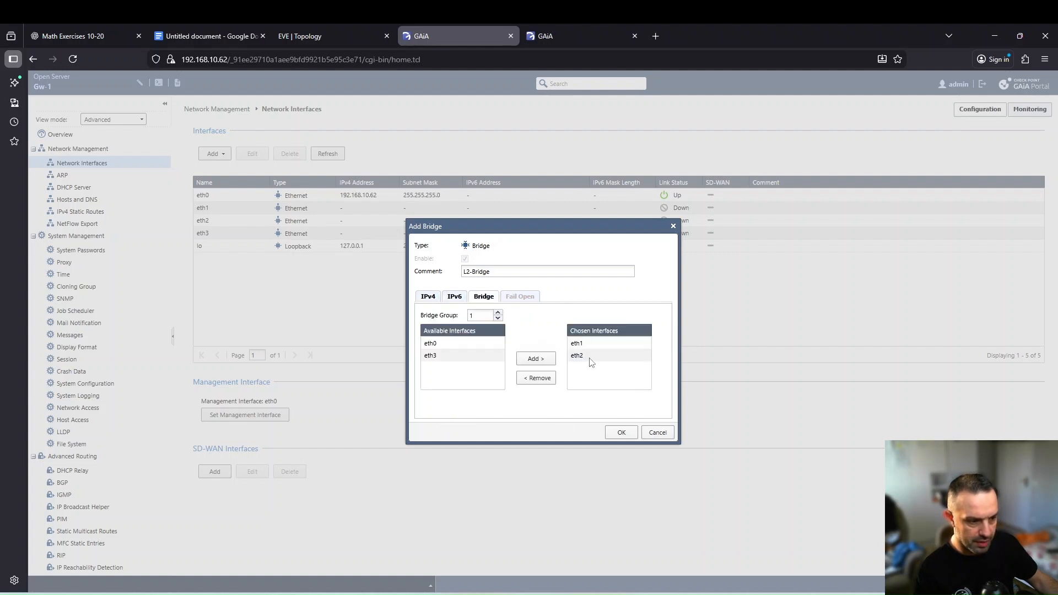
click(625, 434)
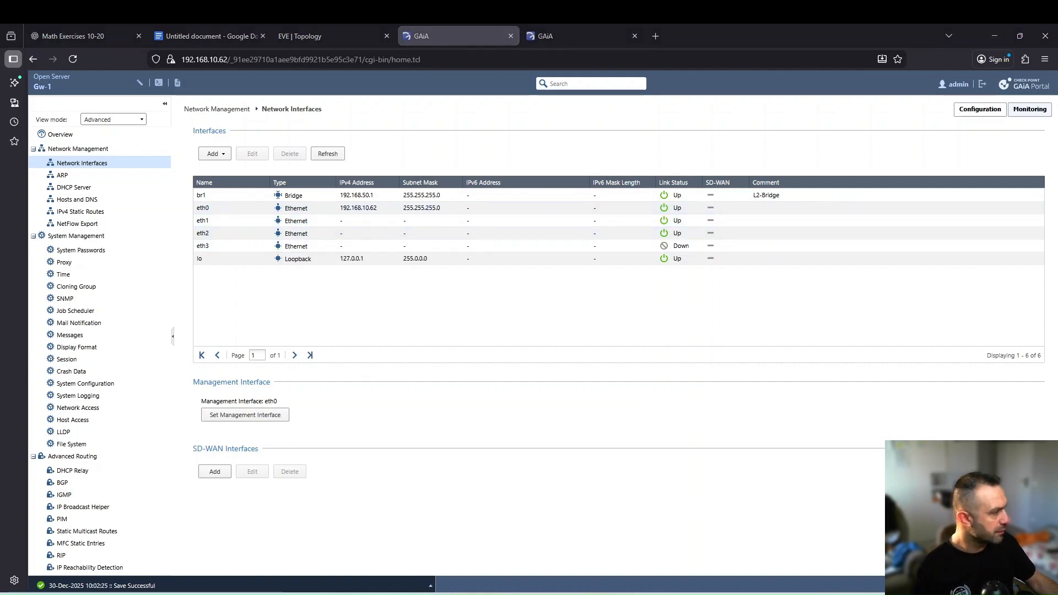
drag(1057, 188, 551, 174)
text(ssh admin@192.168.10.62)
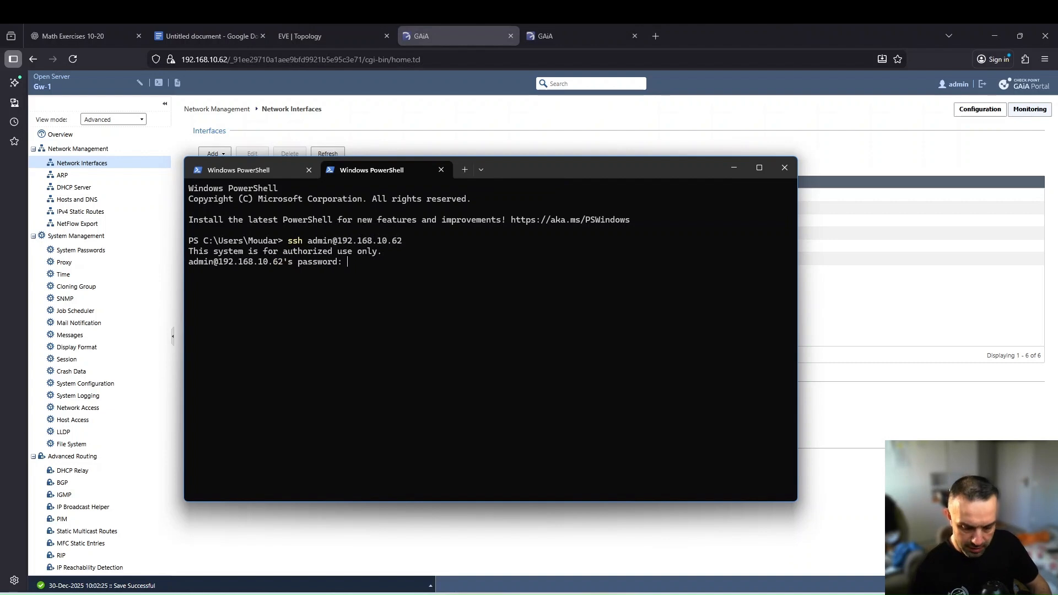
key(Return)
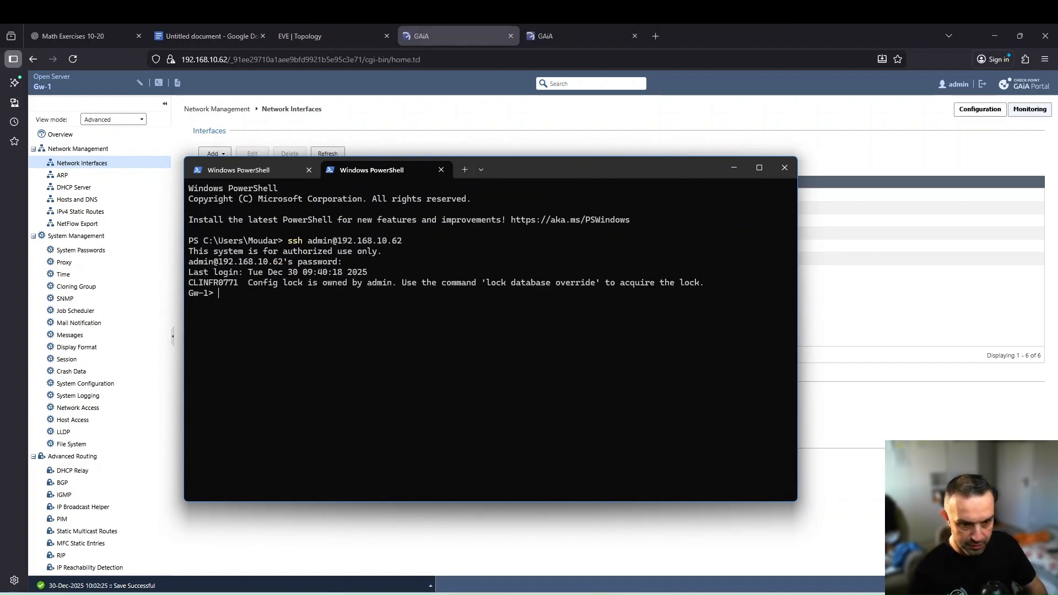
- Acquire the gateway's configuration lock with the command lock database override
text(lock)
key(Tab)
key(Tab)
key(Tab)
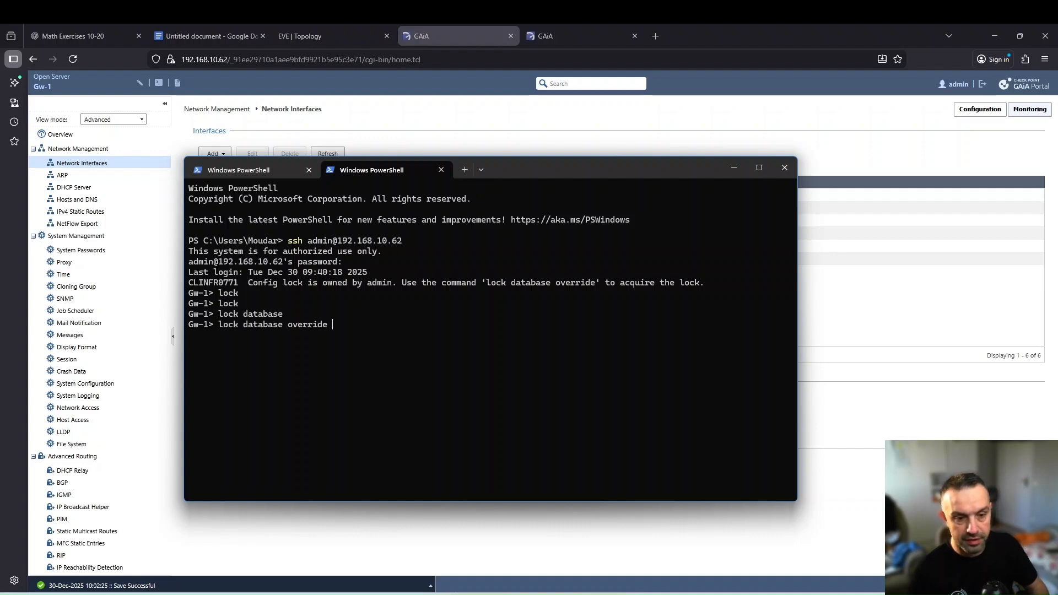
key(Return)
- Run show interface br1 and examine the bridge interface's type and settings
text(show inter)
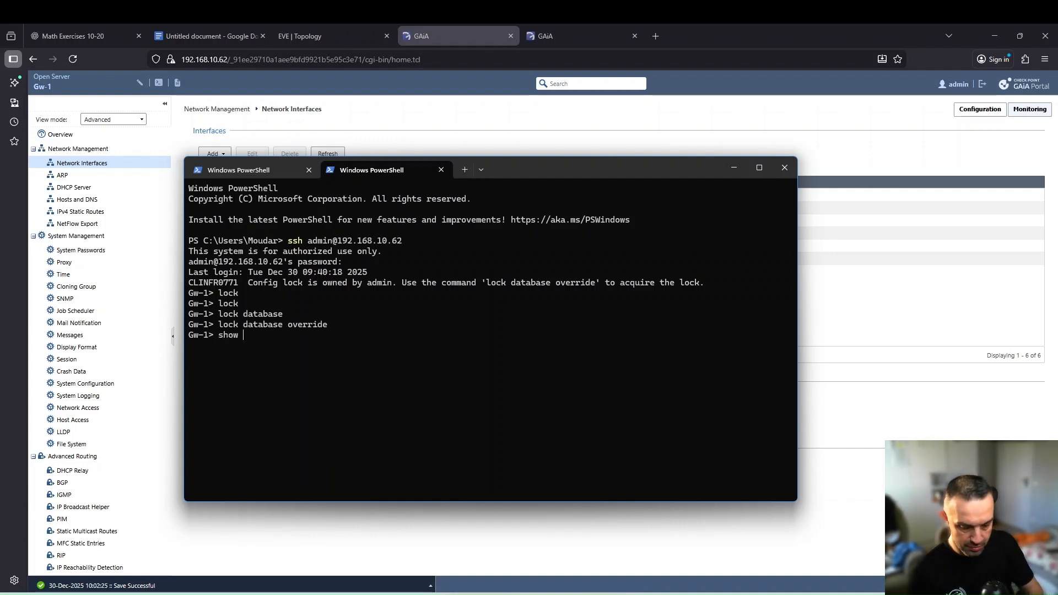
key(Tab)
text(b)
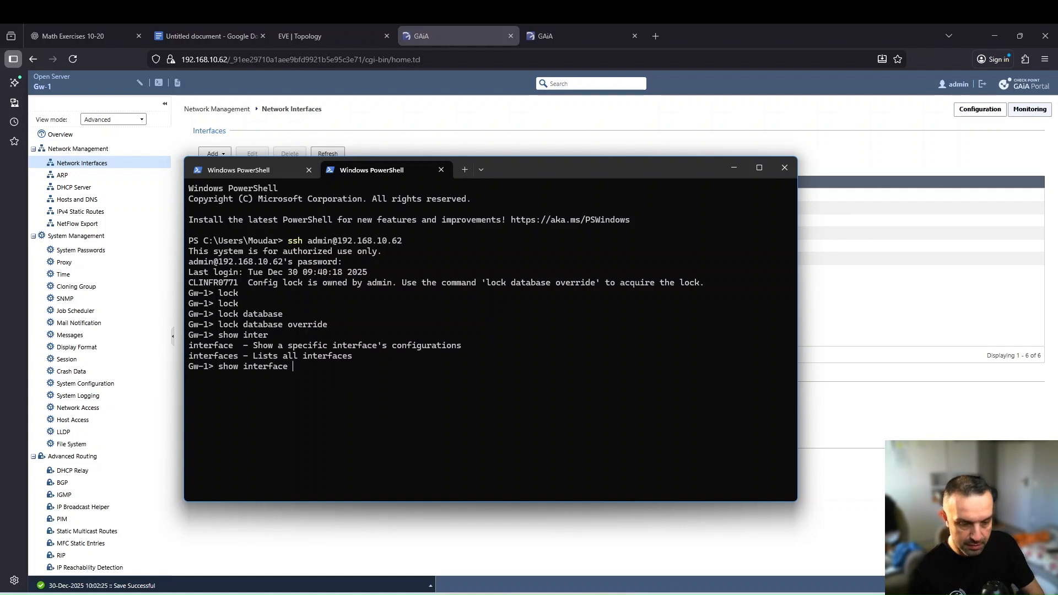
key(Tab)
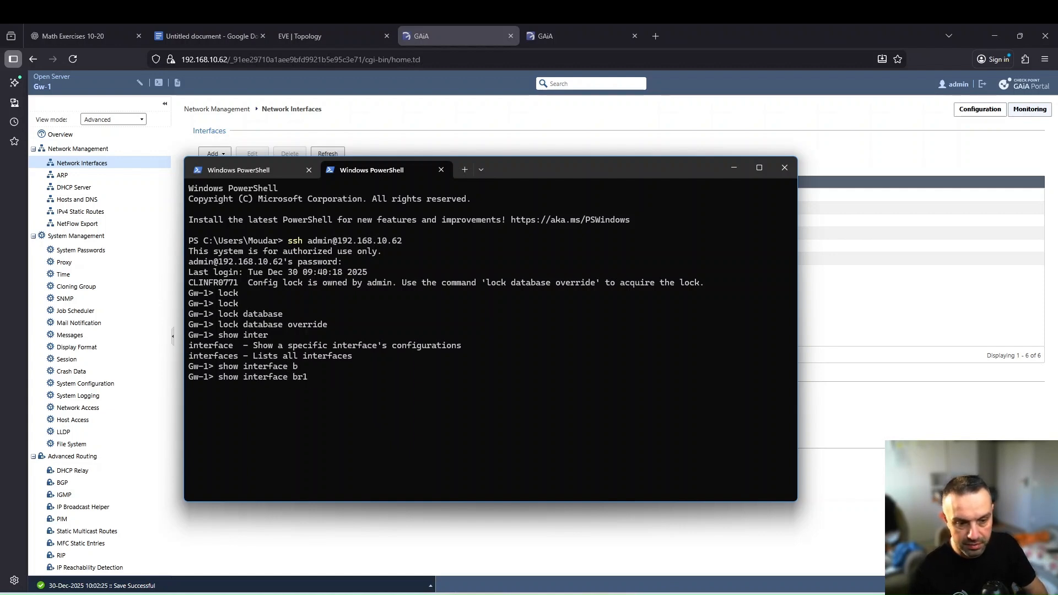
key(Return)
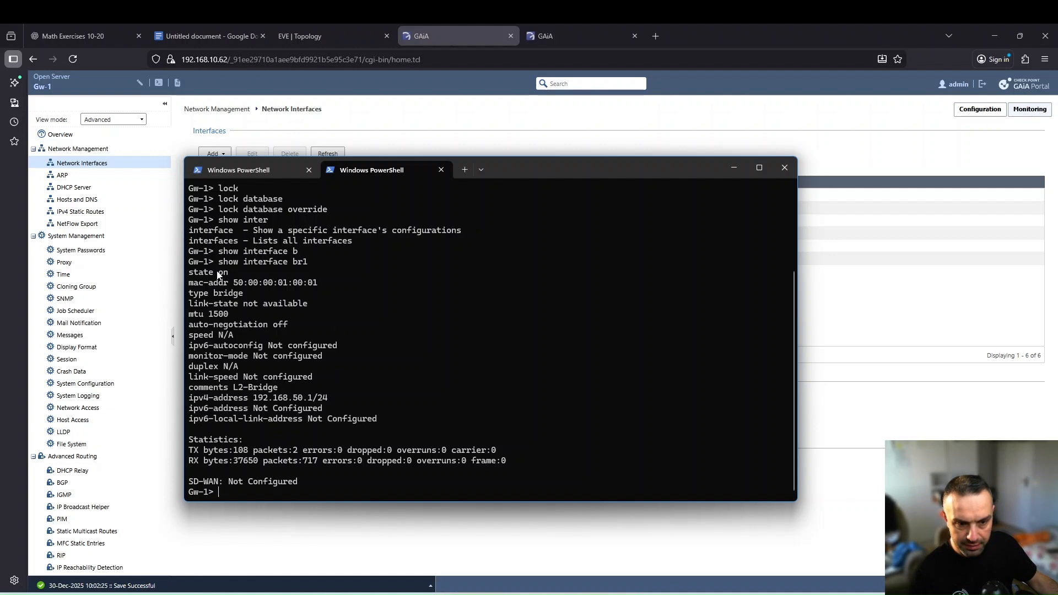
drag(188, 293, 238, 303)
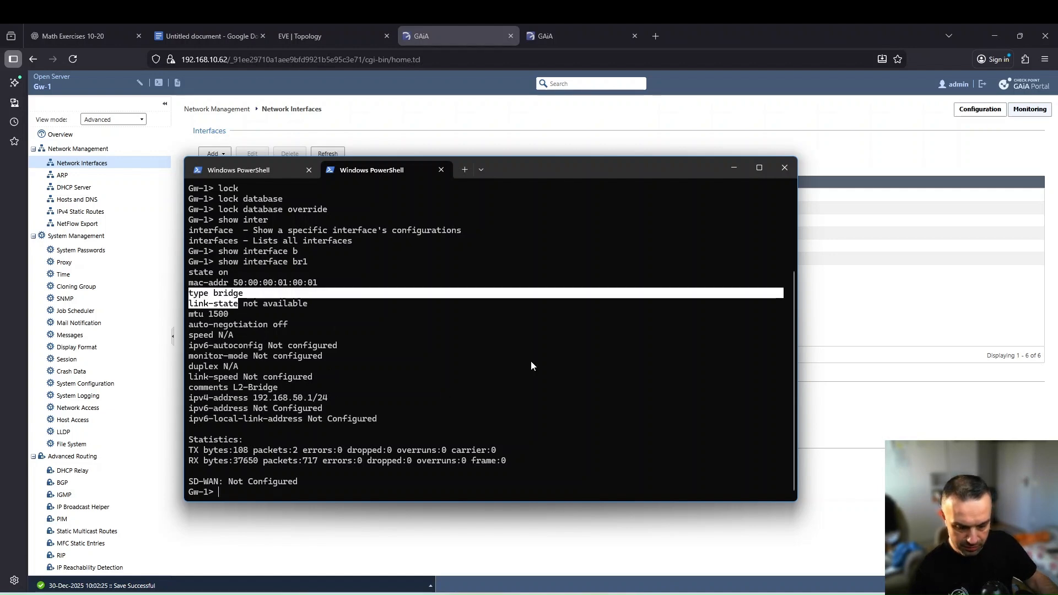
- Run show bridging group 1 to list the bridge group's member interfaces
text(show )
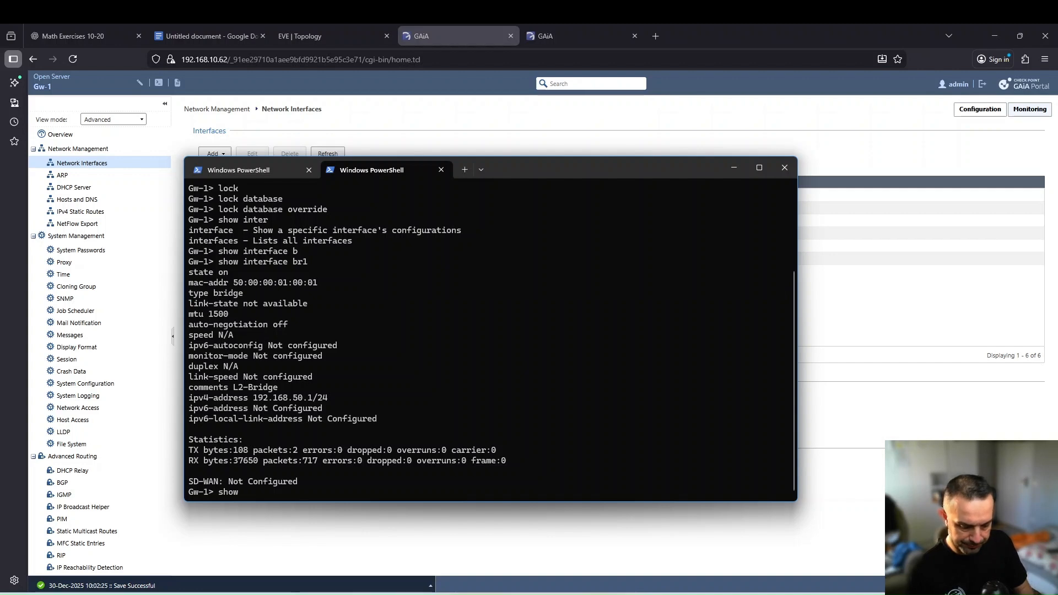
text(brid)
key(Tab)
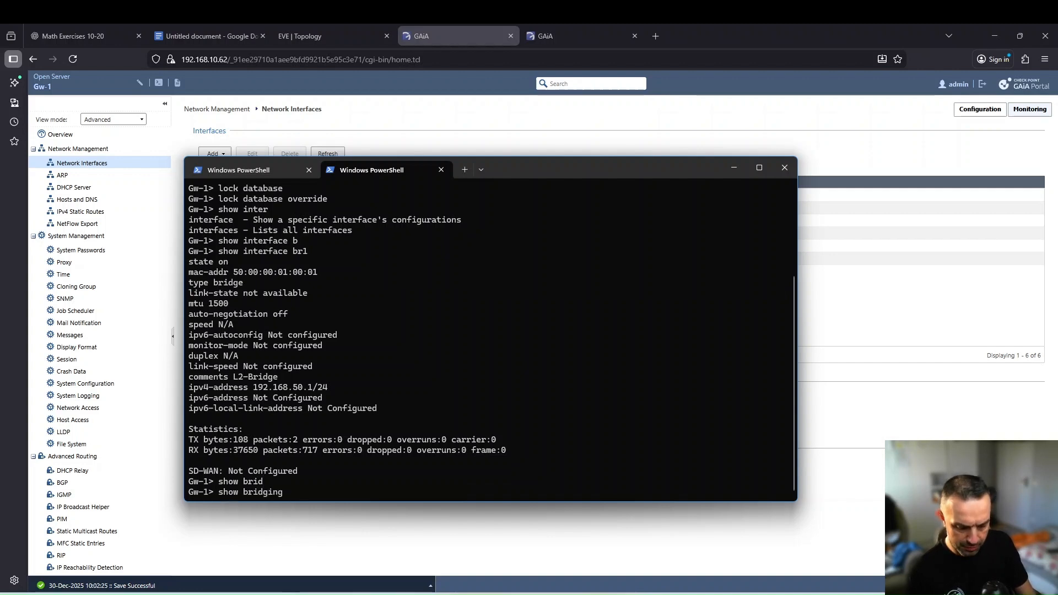
text(gr)
key(Tab)
text(1)
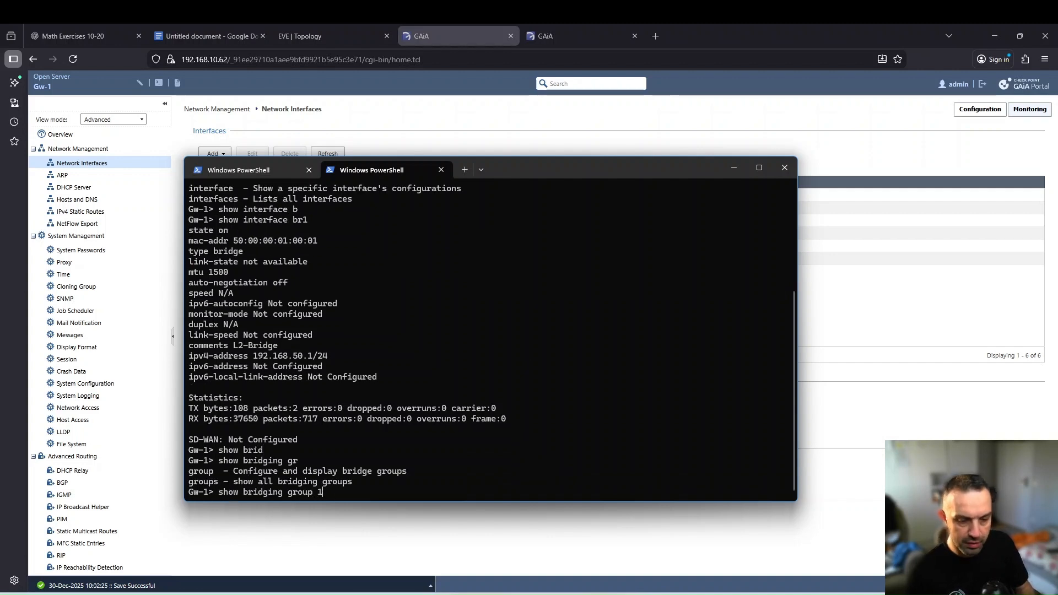
key(Return)
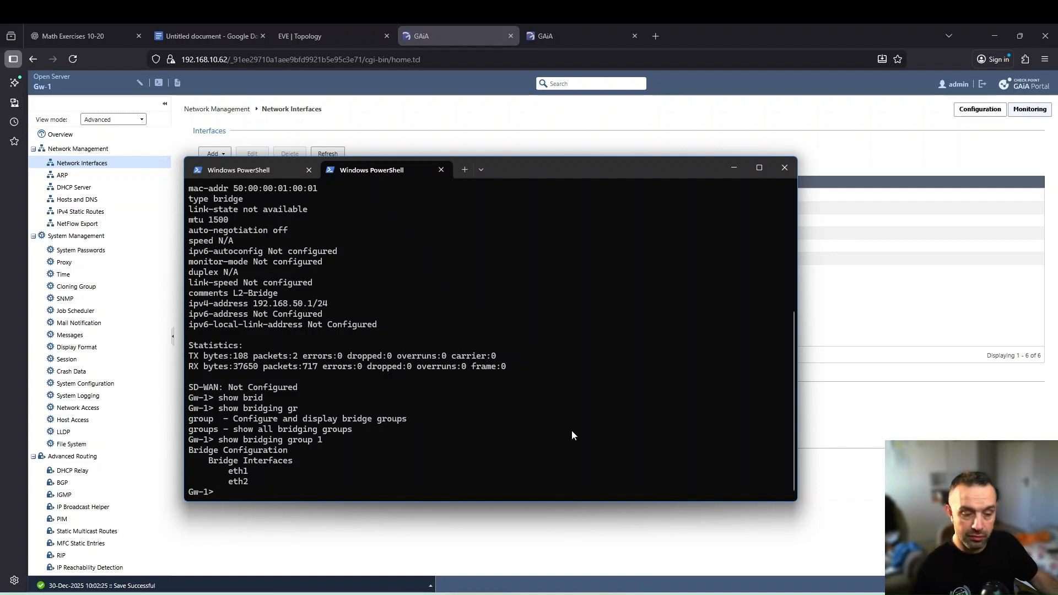
- Switch to SmartConsole and create a new gateway object named Gw-1 with the IPv4 address 192.168.10.62
click(475, 538)
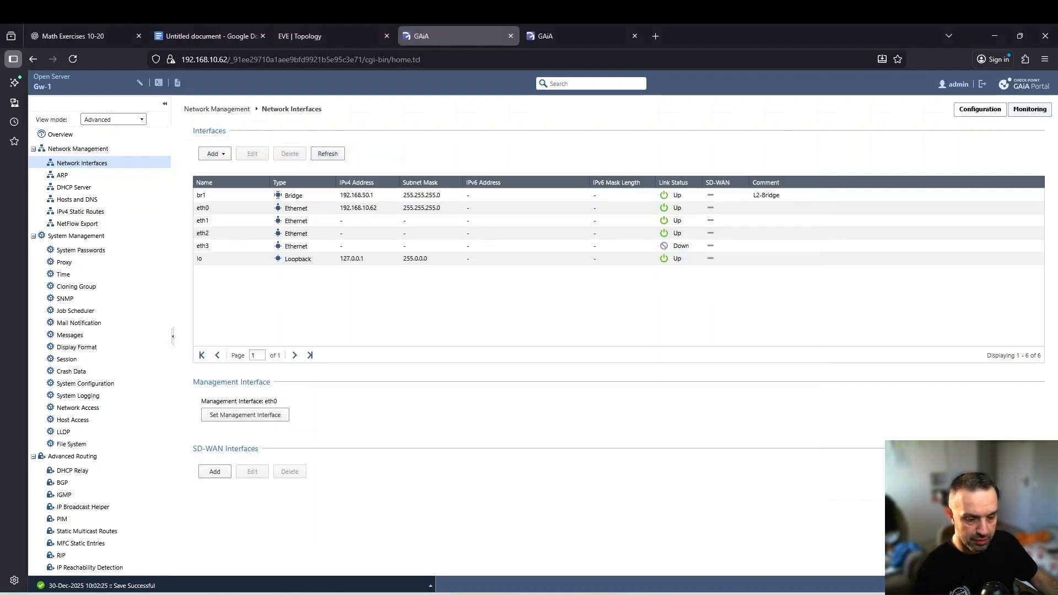
key(alt+Tab)
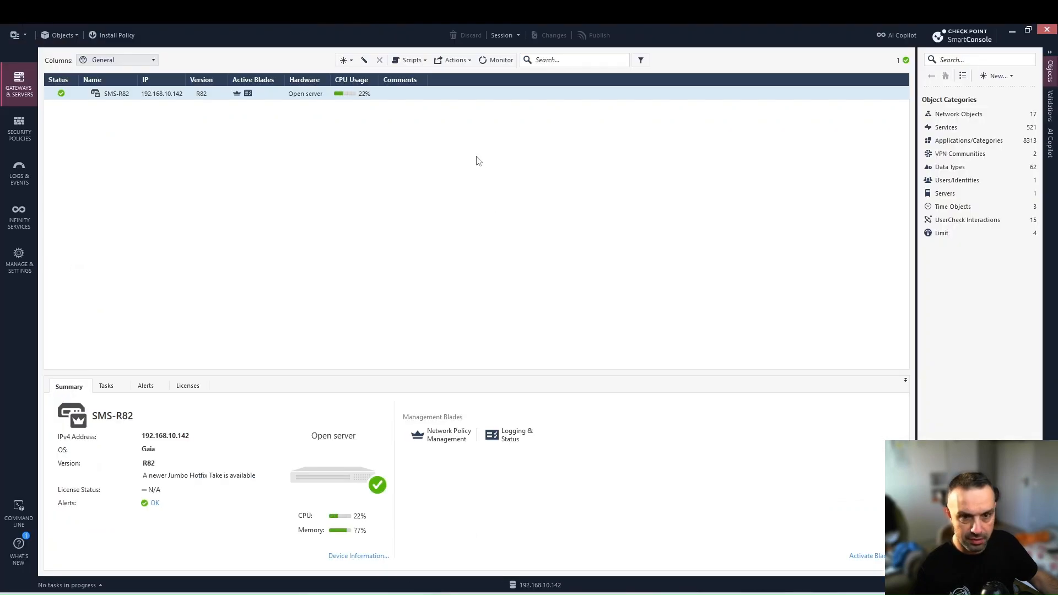
click(346, 59)
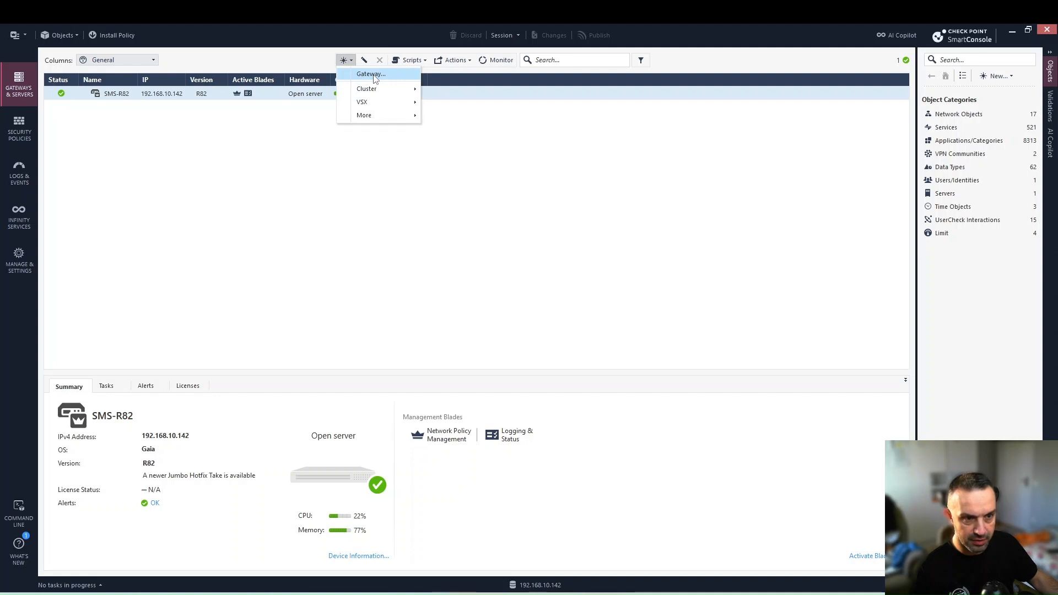
click(374, 79)
click(571, 309)
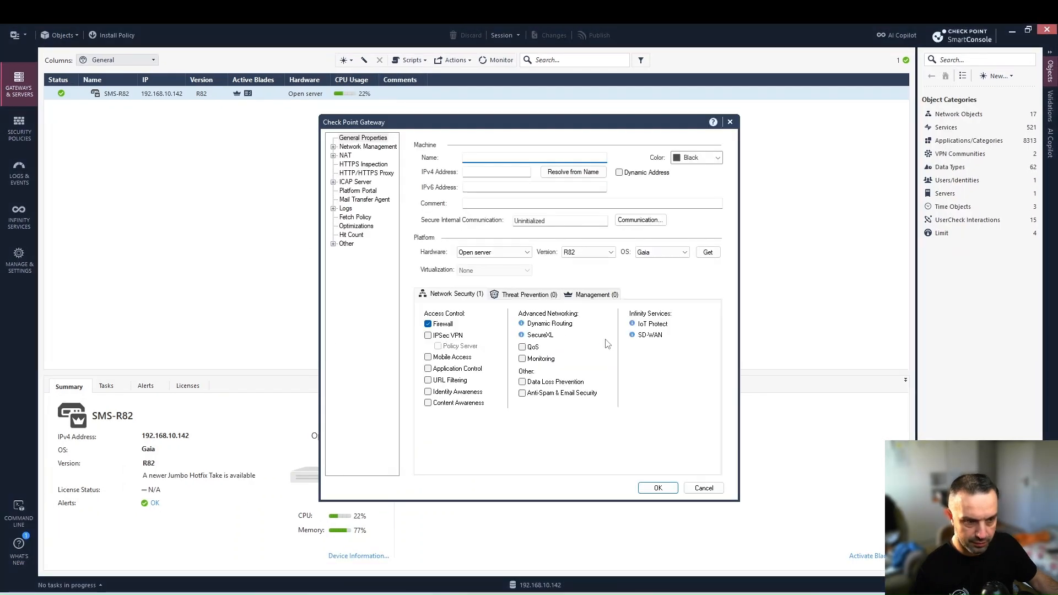
text(Gw)
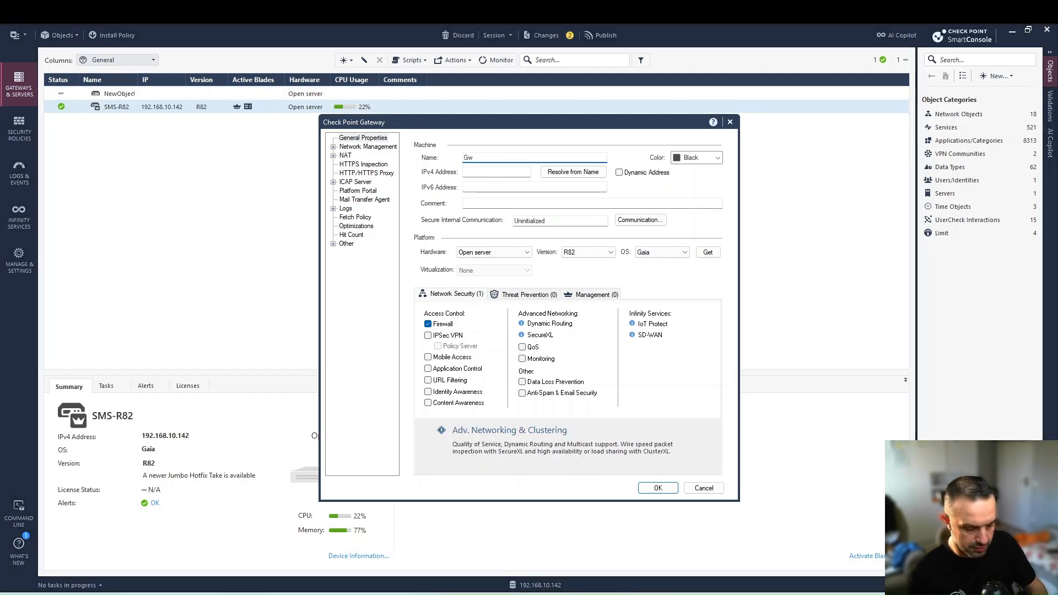
text(-1)
click(492, 171)
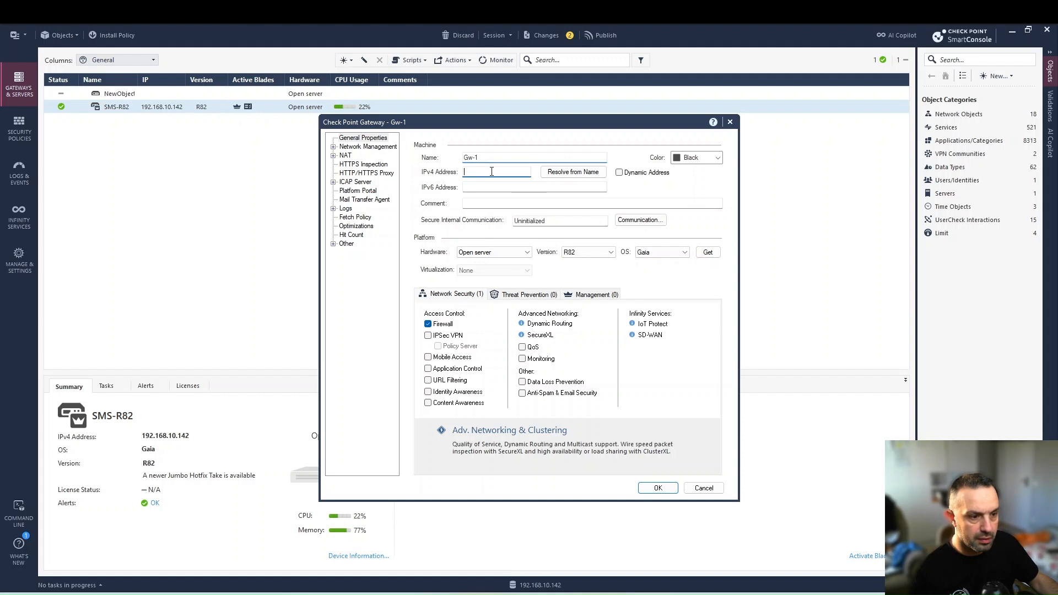
text(192.168.10)
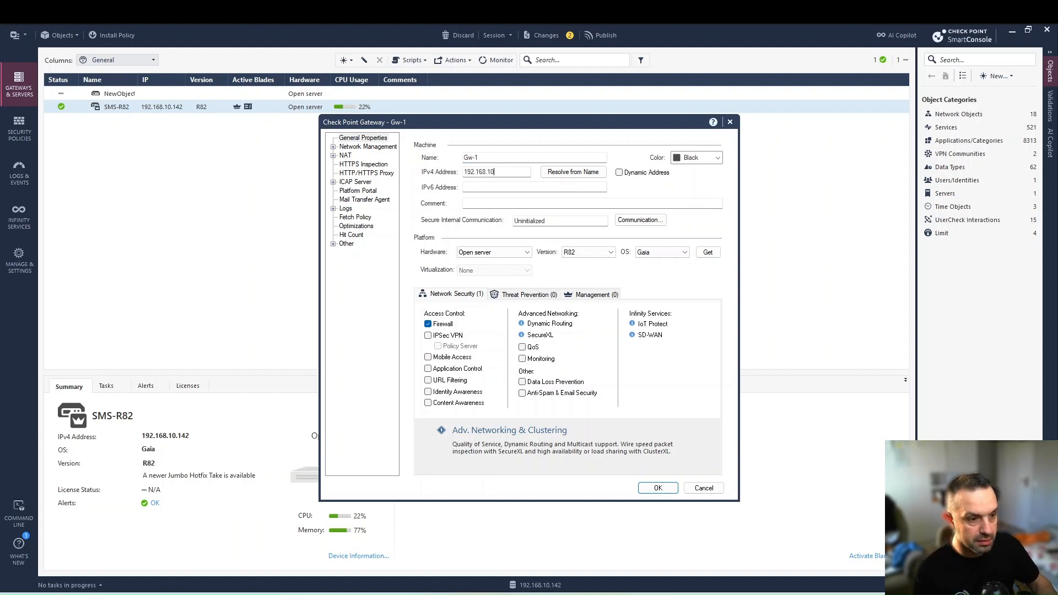
text(.62)
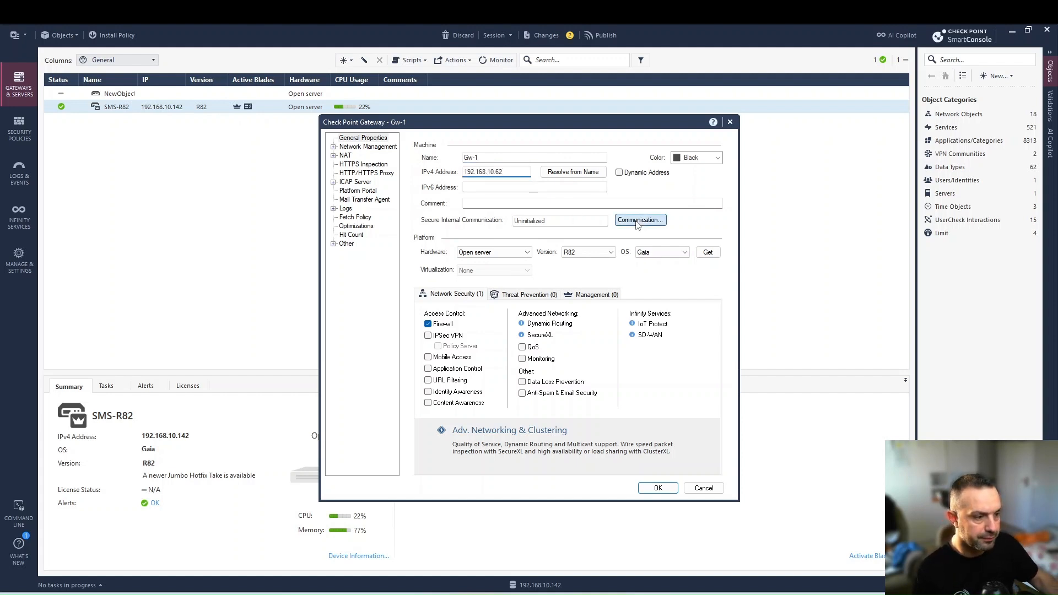
- Initialize trusted communication for Gw-1 using the one-time password, and close the retrieved topology results
click(639, 220)
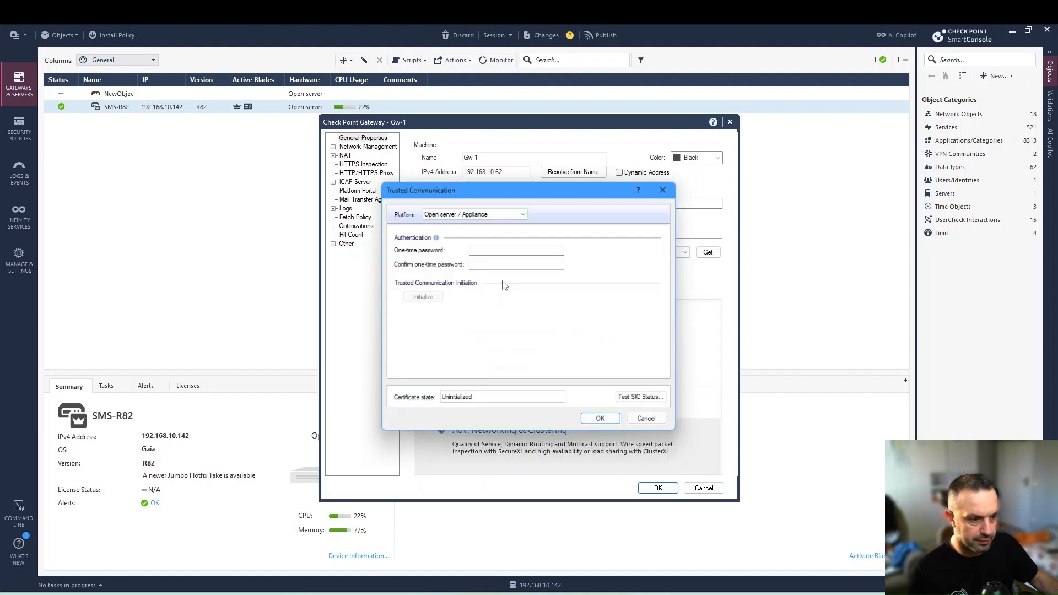
click(478, 249)
text(********)
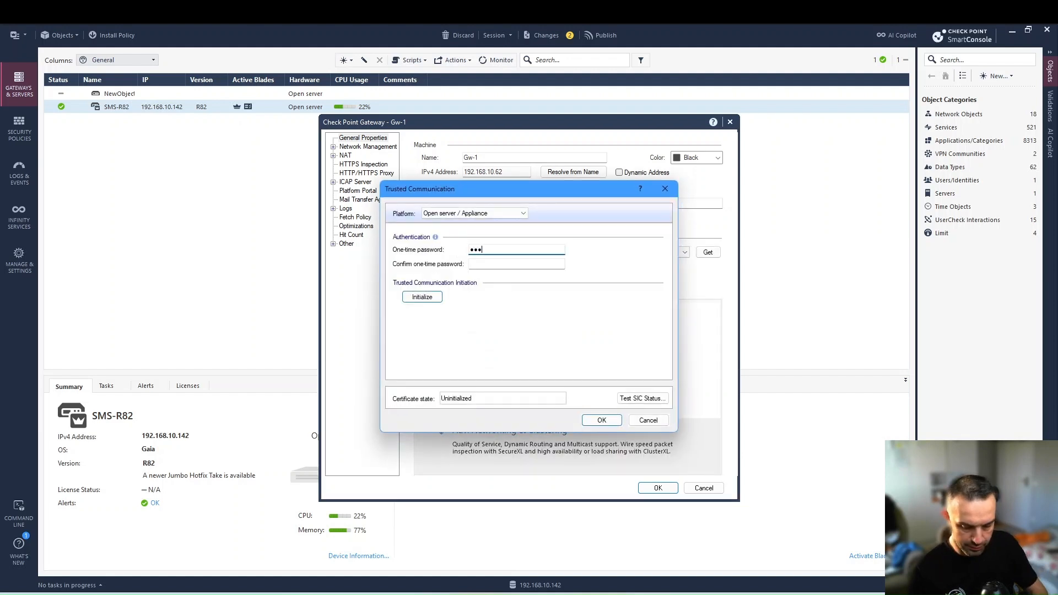
key(Tab)
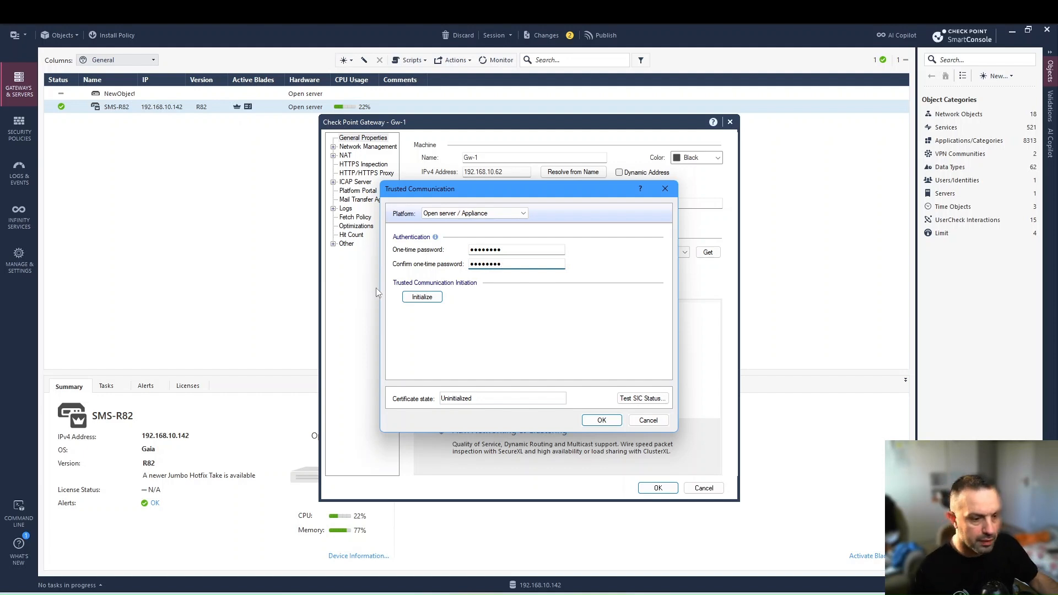
click(422, 297)
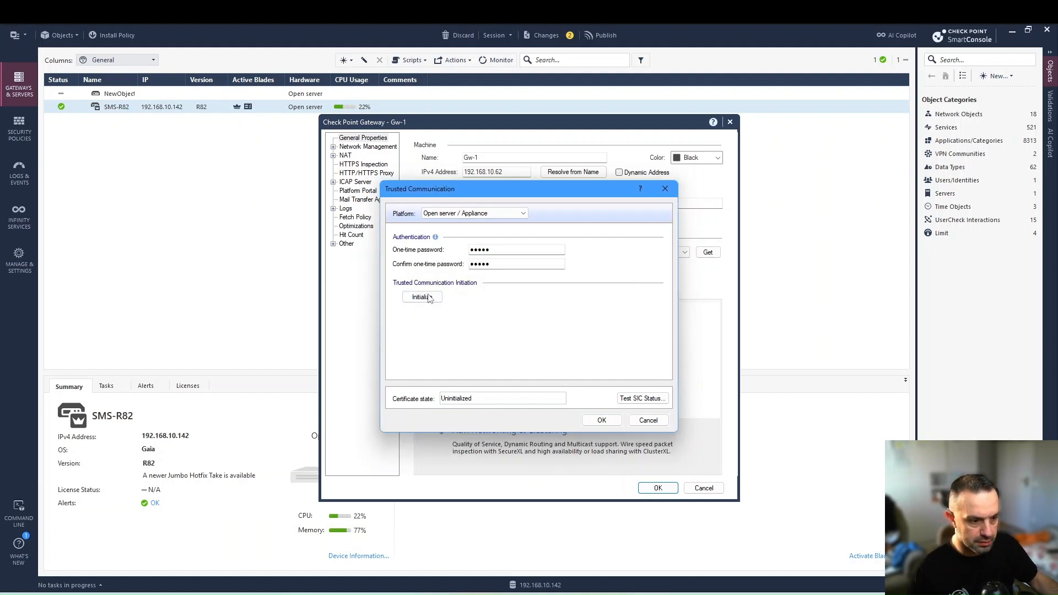
click(599, 421)
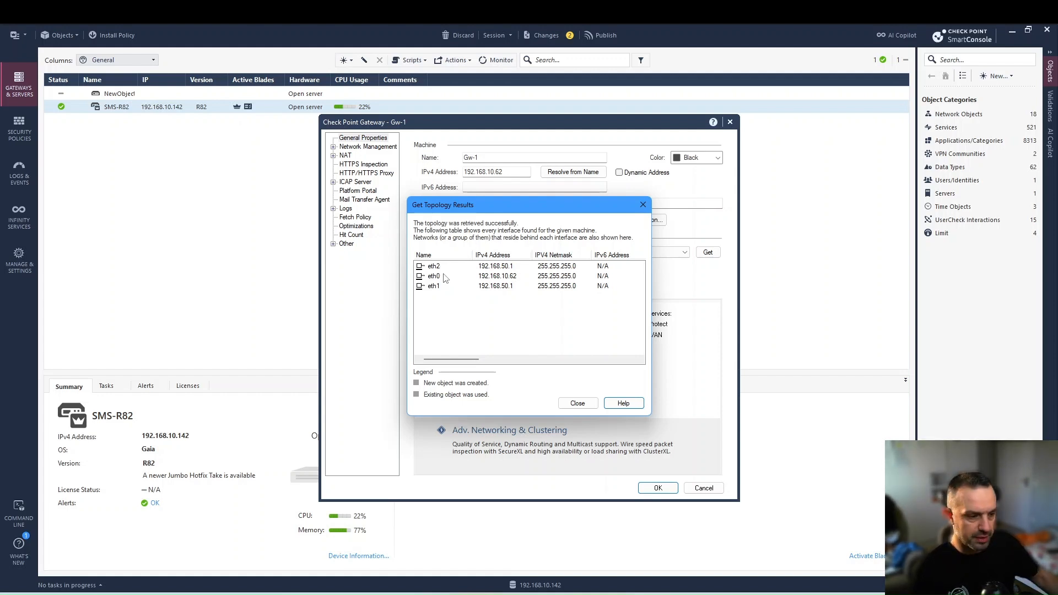
click(577, 402)
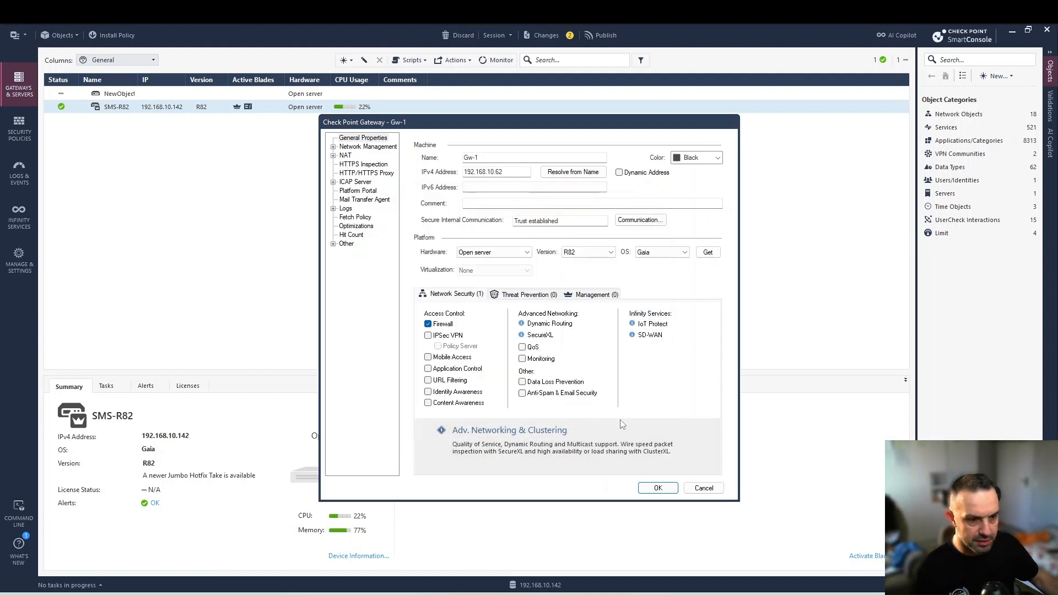
click(352, 149)
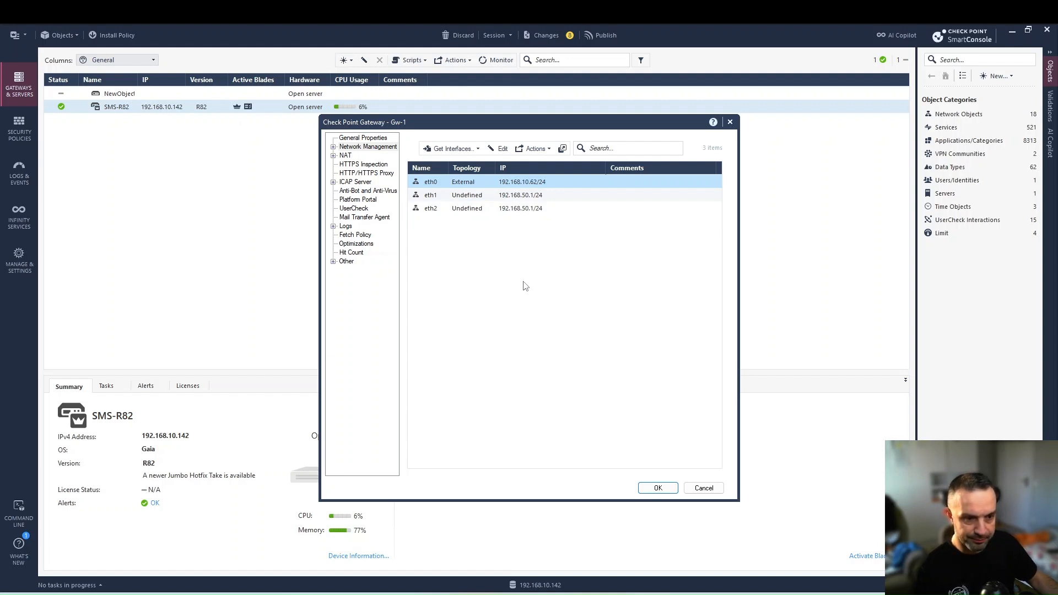
click(468, 195)
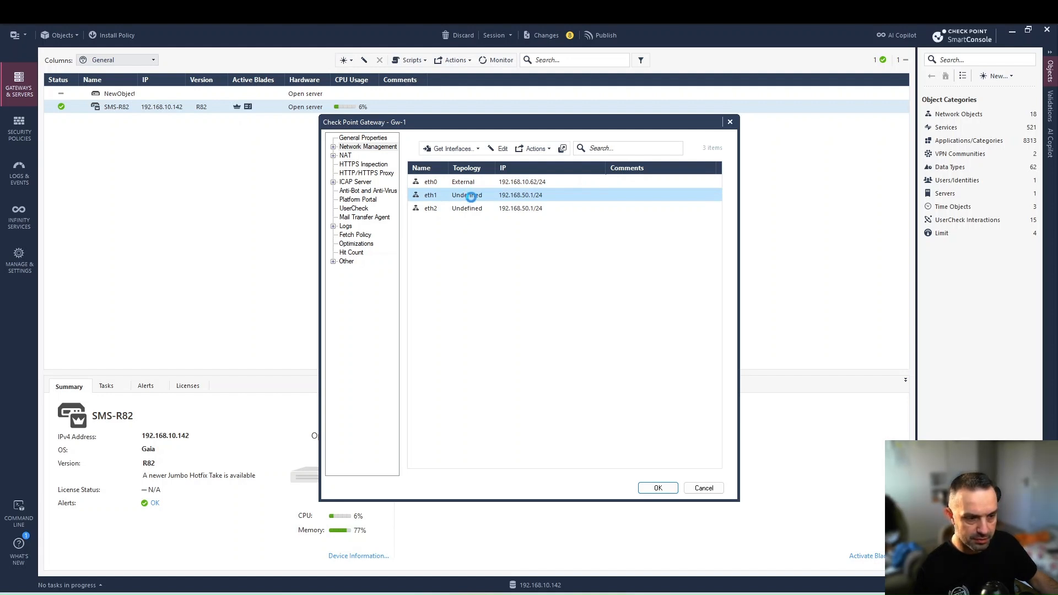
double_click(472, 195)
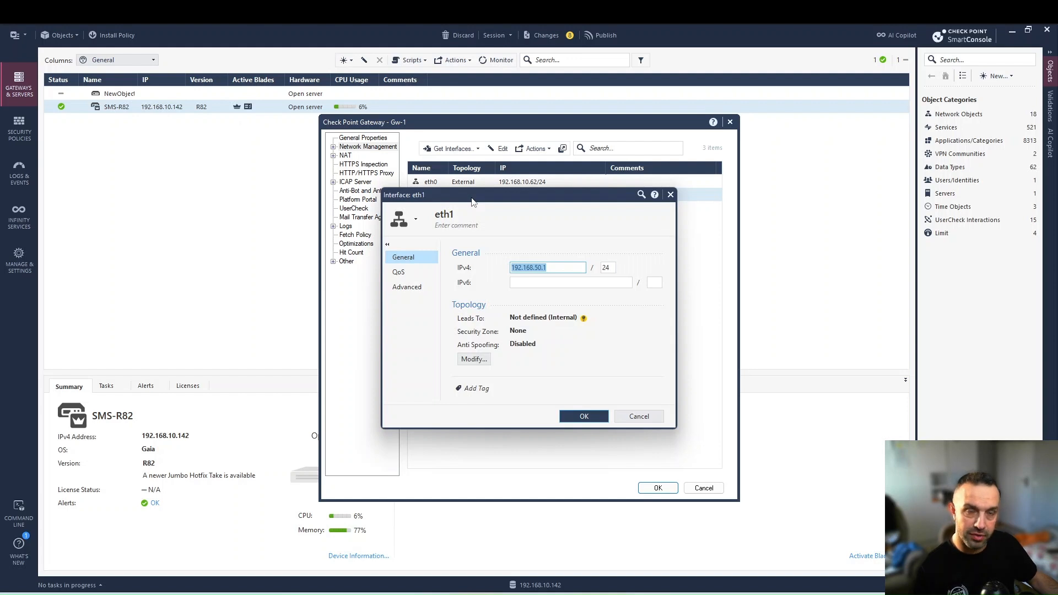
click(472, 359)
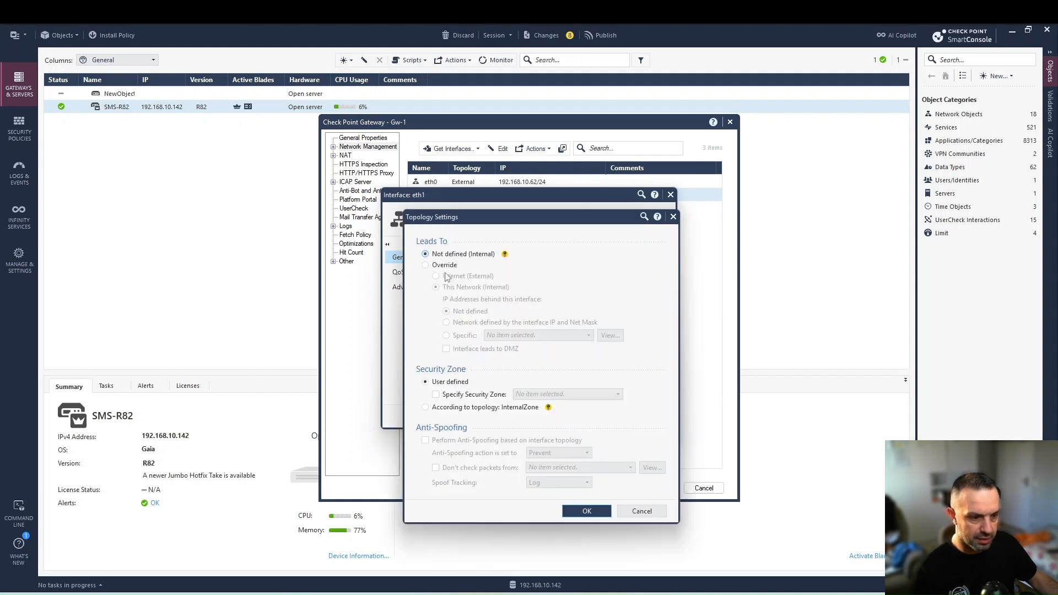
click(444, 265)
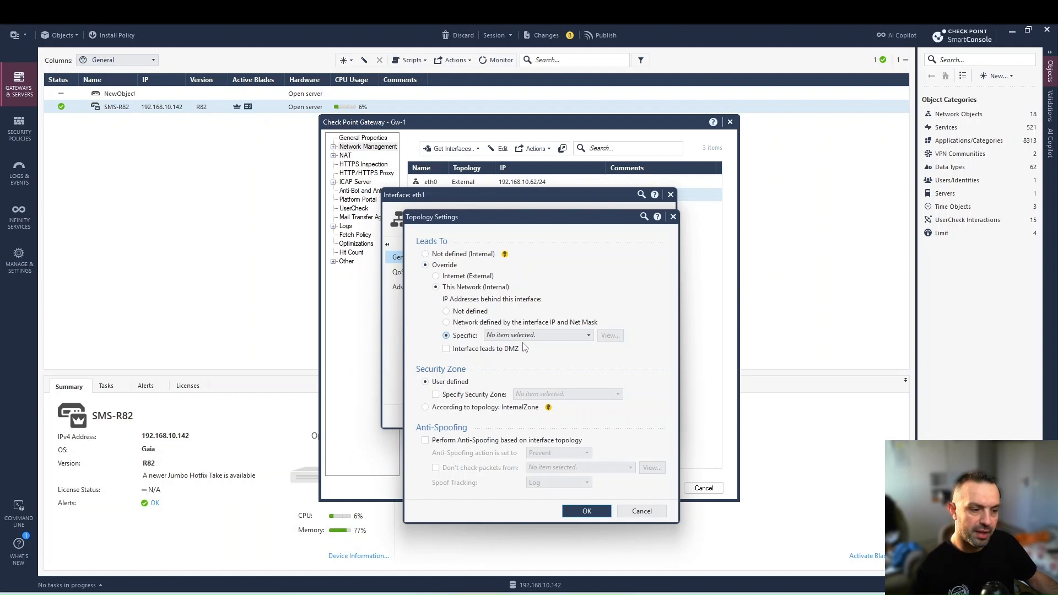
click(259, 591)
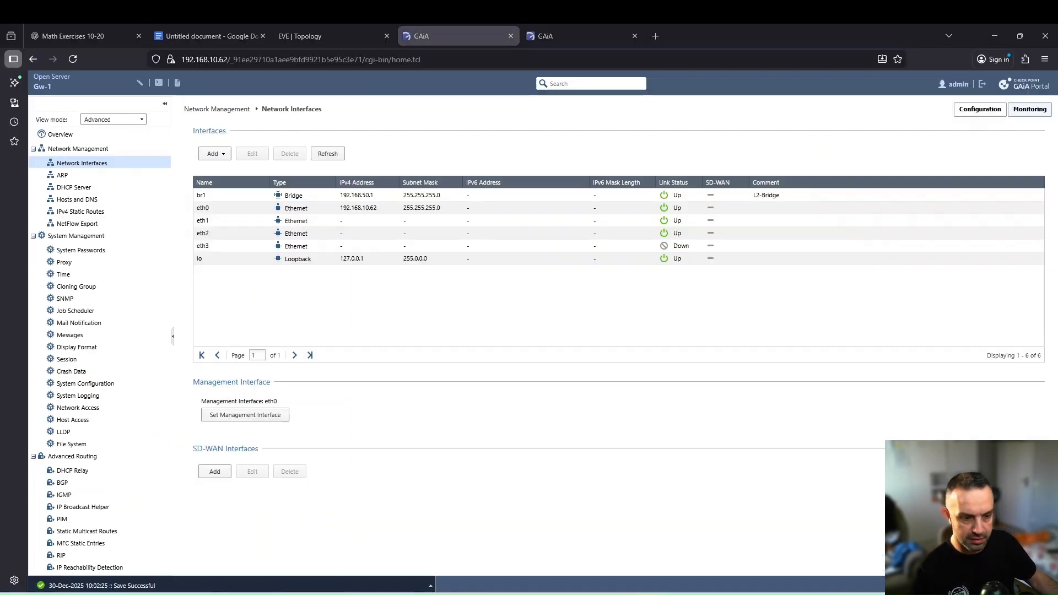
click(346, 36)
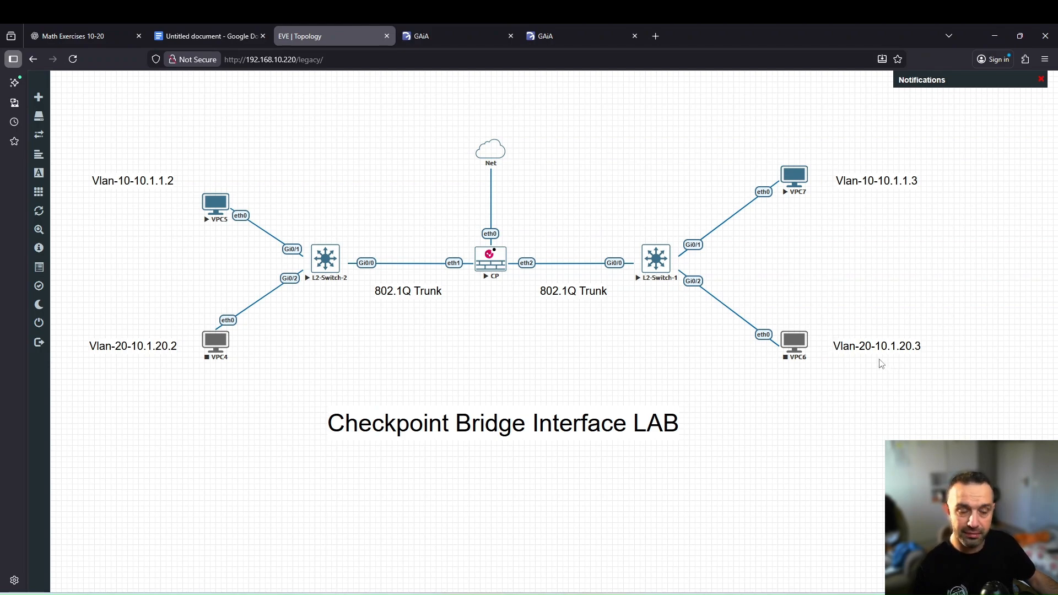
click(413, 592)
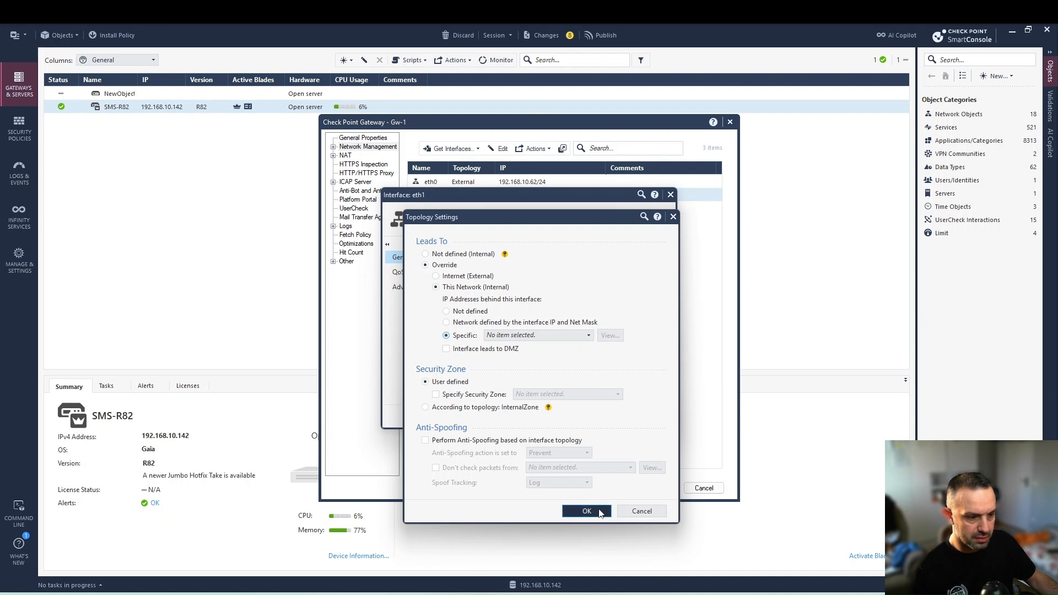
click(639, 511)
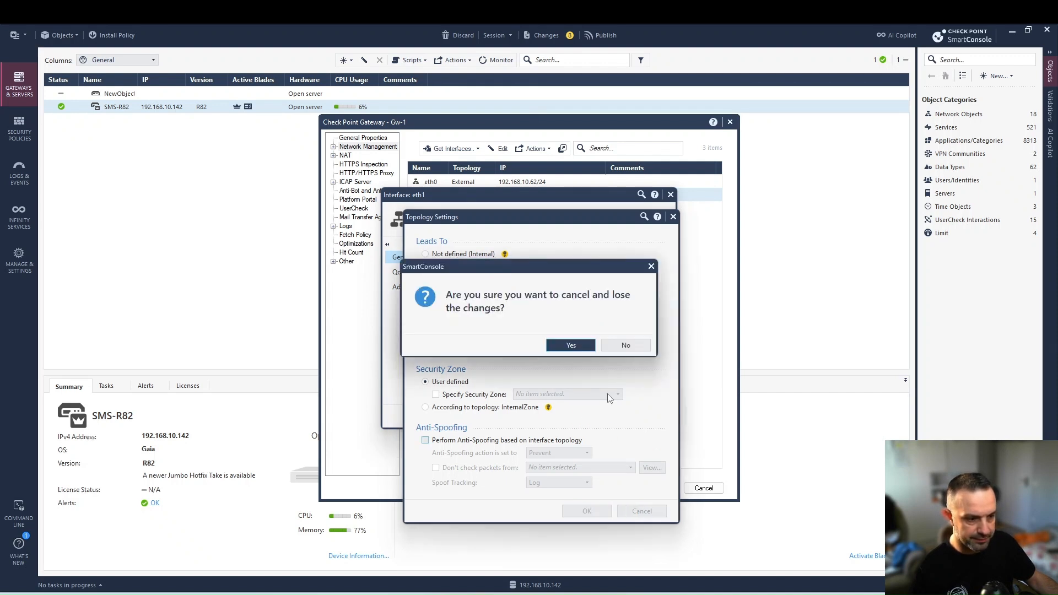
click(572, 345)
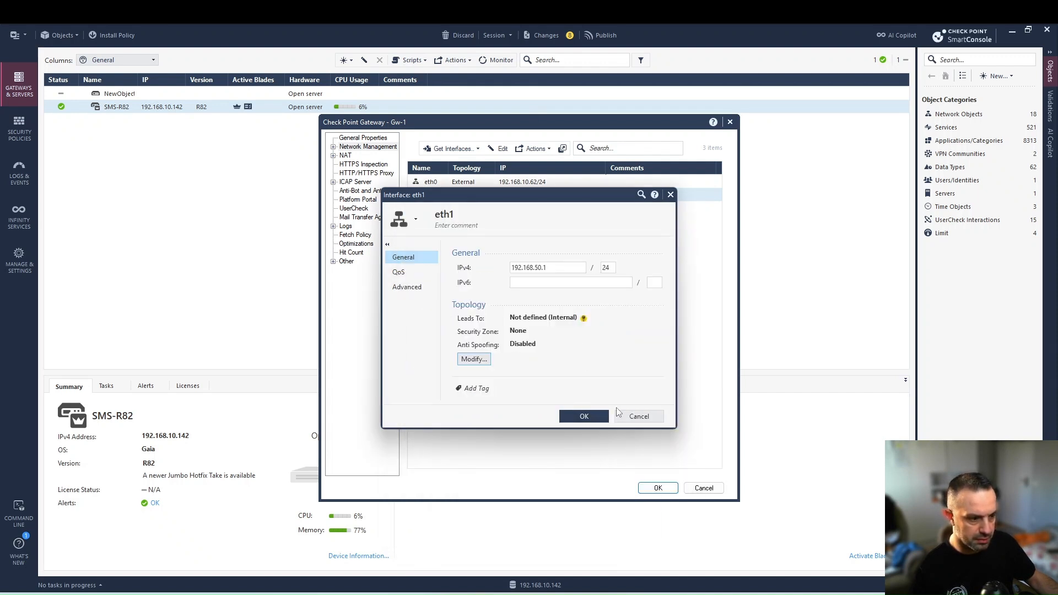
click(618, 413)
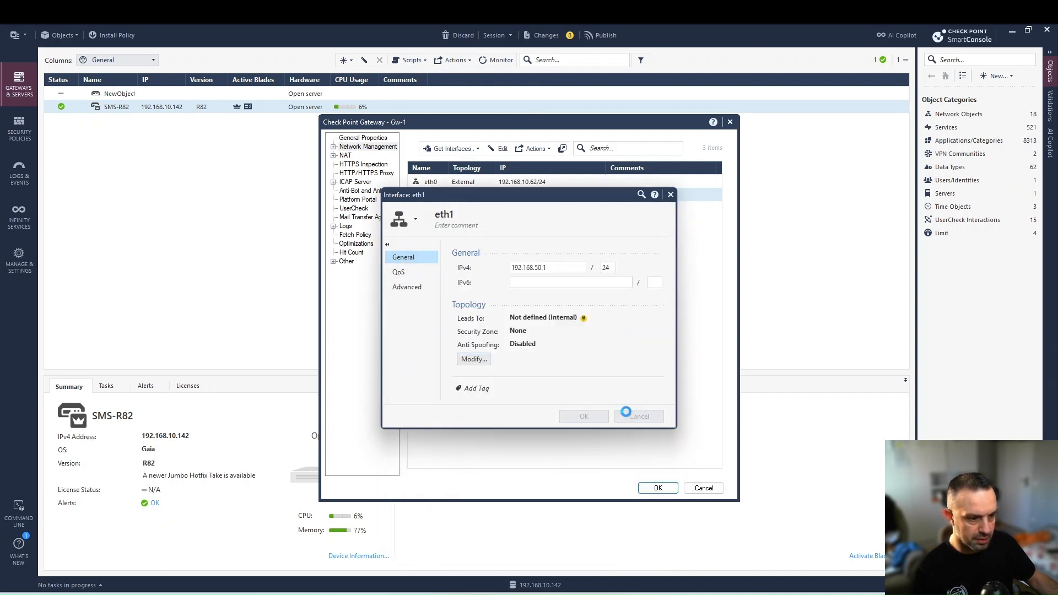
click(657, 488)
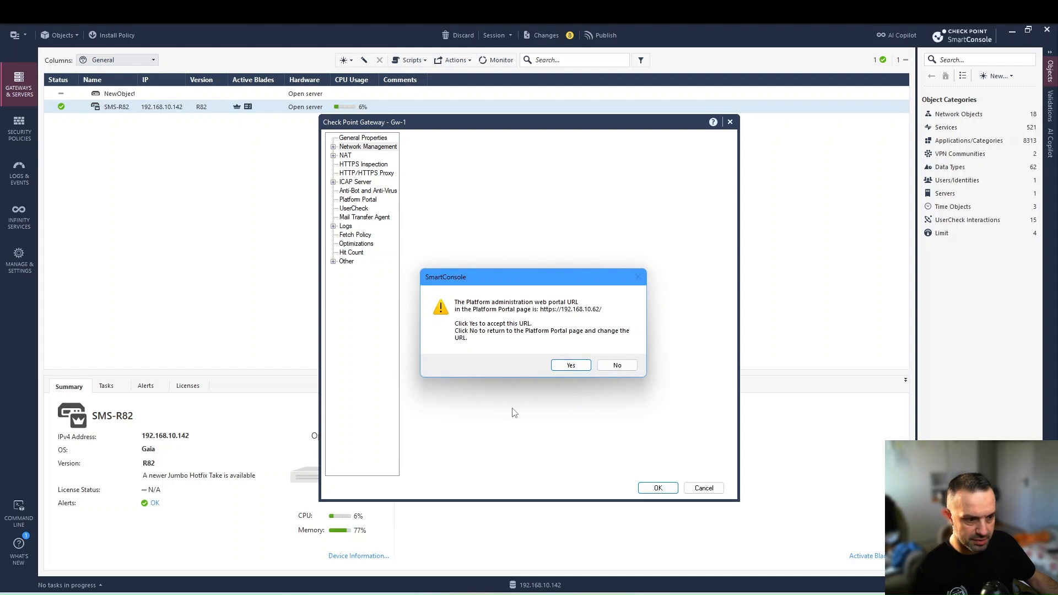
click(562, 365)
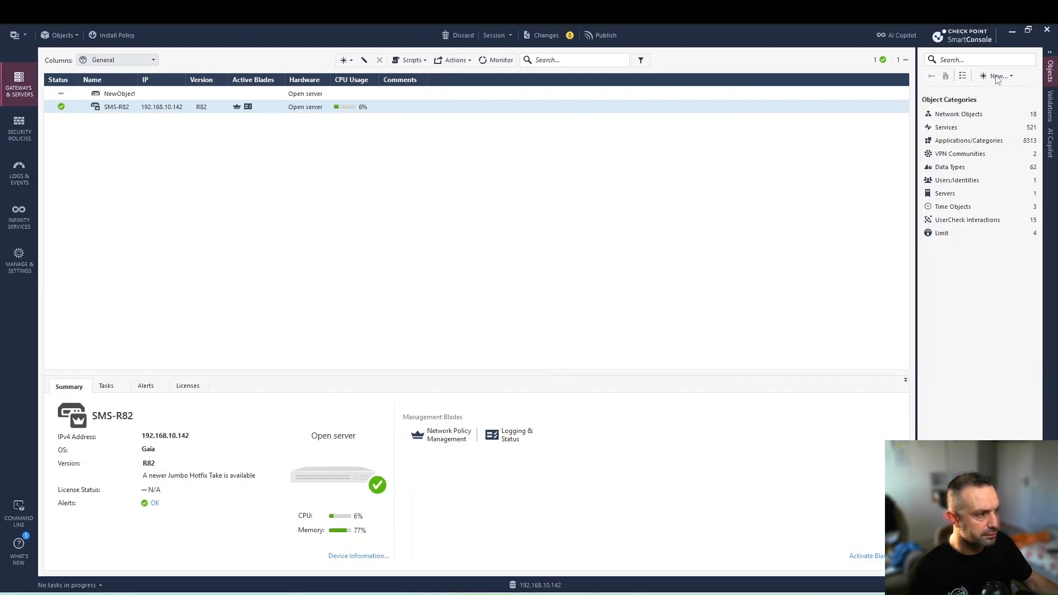
- Create a network object named 10.1.1.0/24 with the IPv4 network address 10.1.1.0 and net mask 255.255.255.0
click(996, 76)
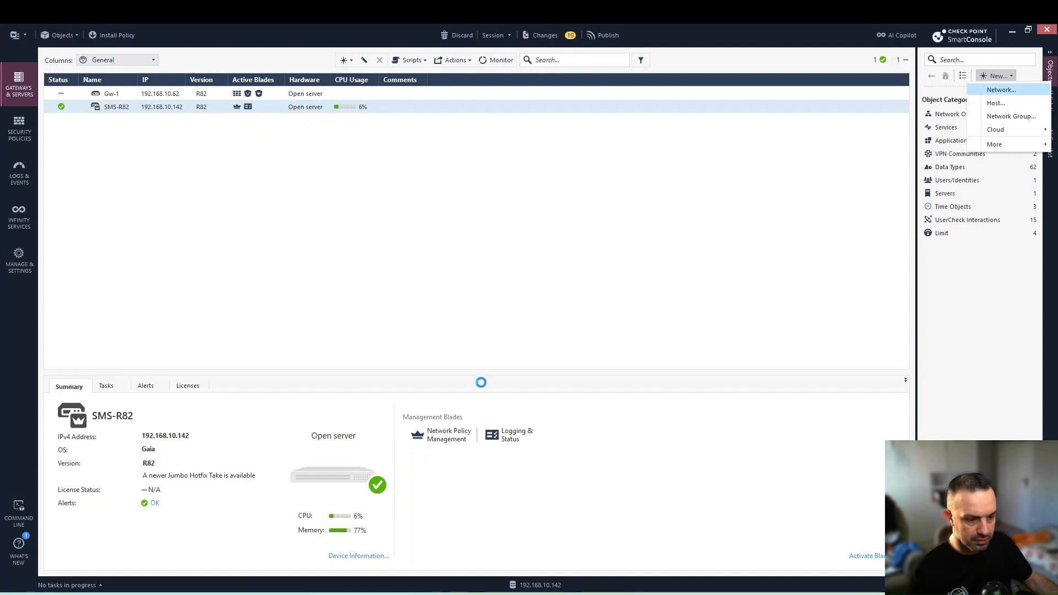
text(1)
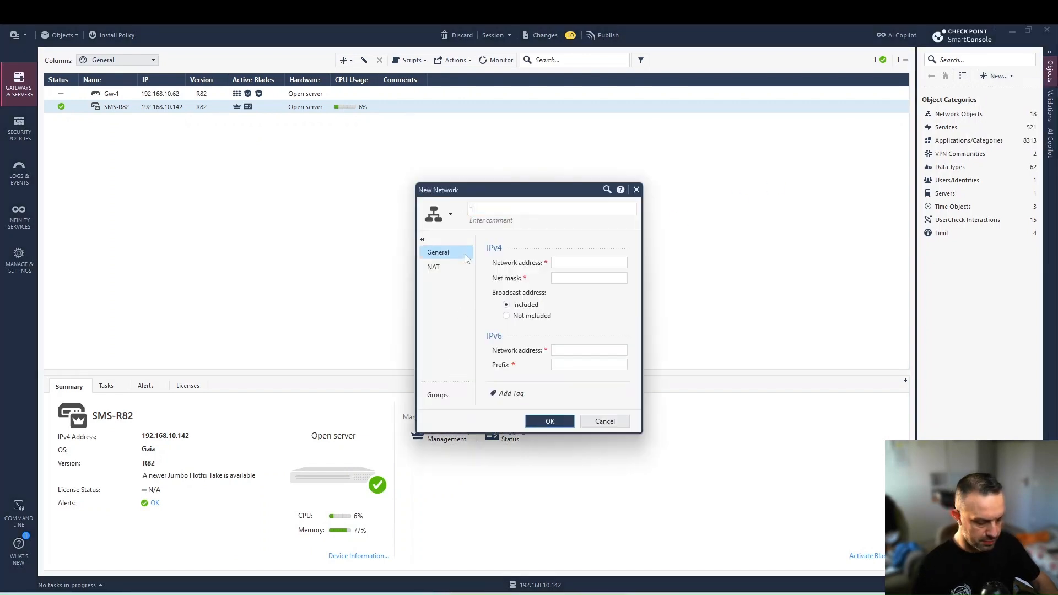
text(0.1.1.0)
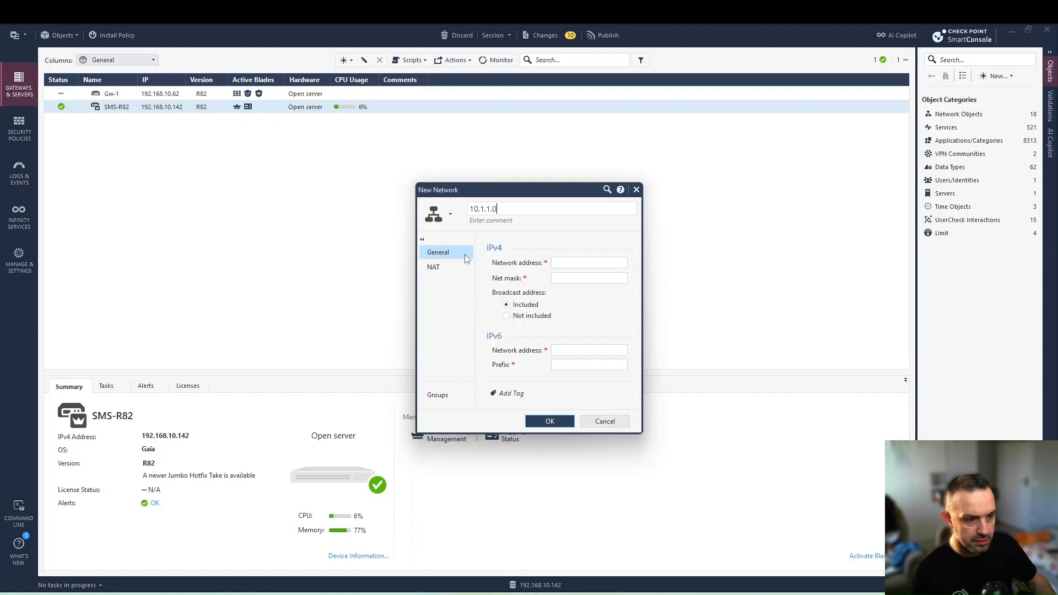
text(/24)
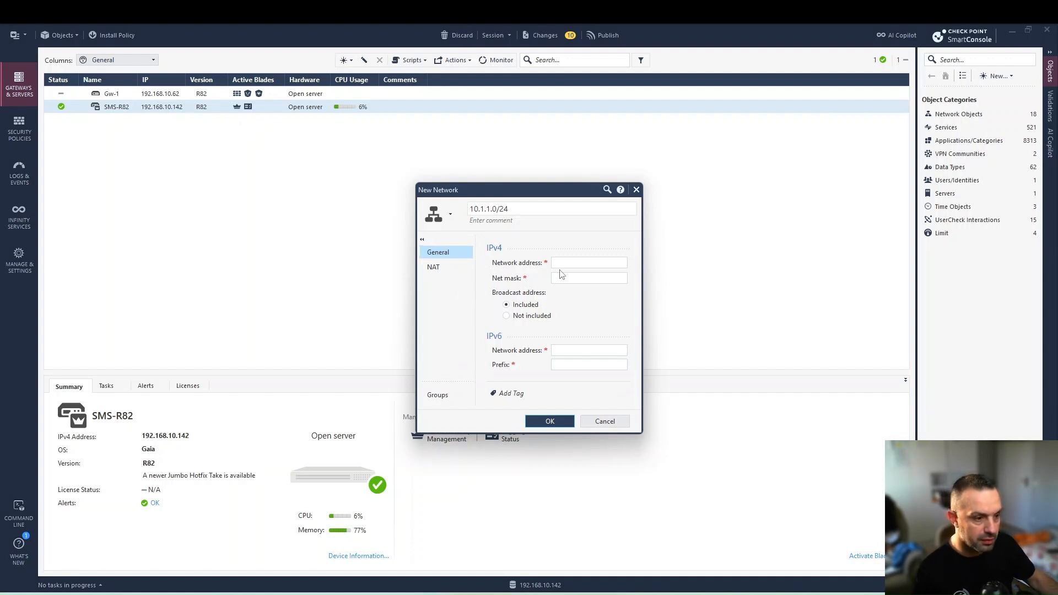
click(622, 262)
text(10.1)
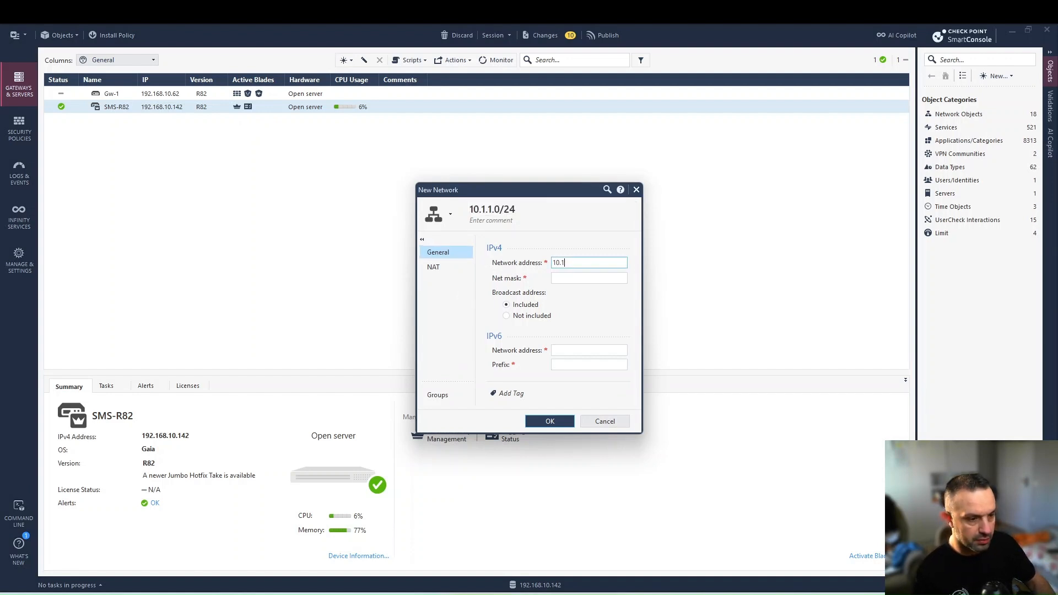
text(.1.0)
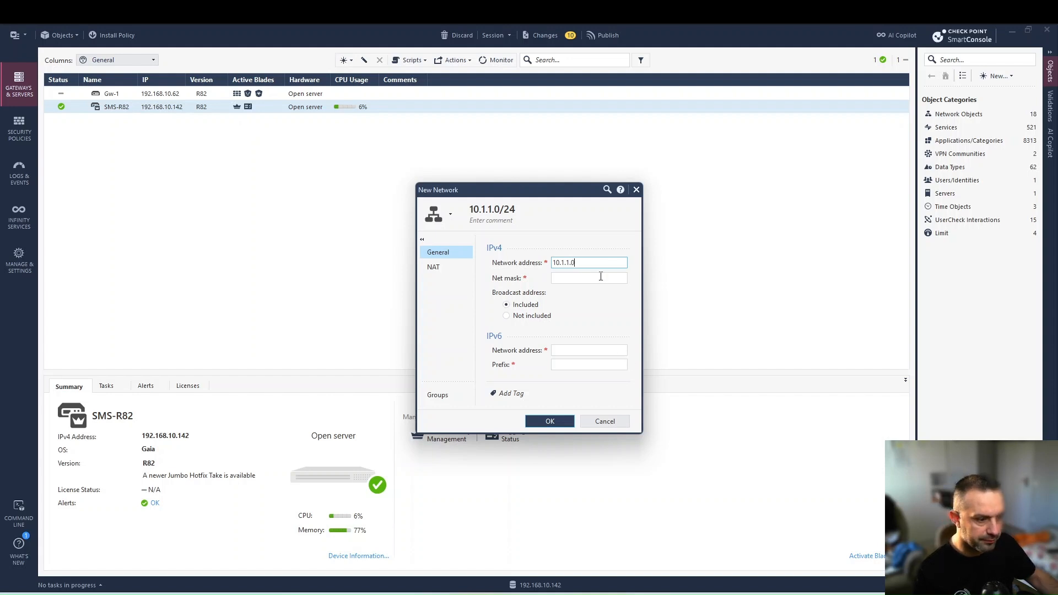
click(601, 277)
text(255.255.)
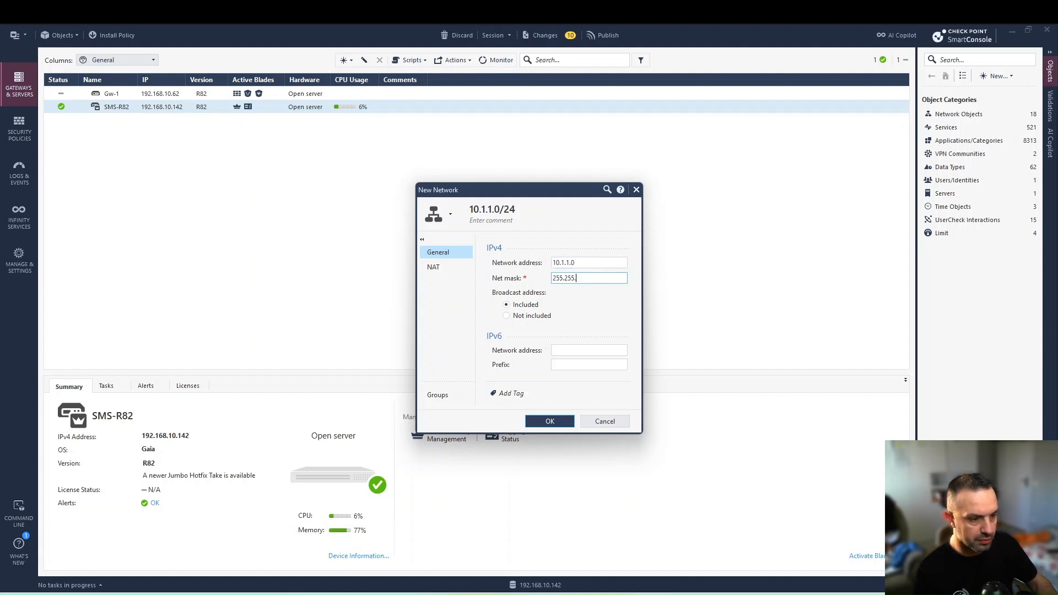
text(255.0)
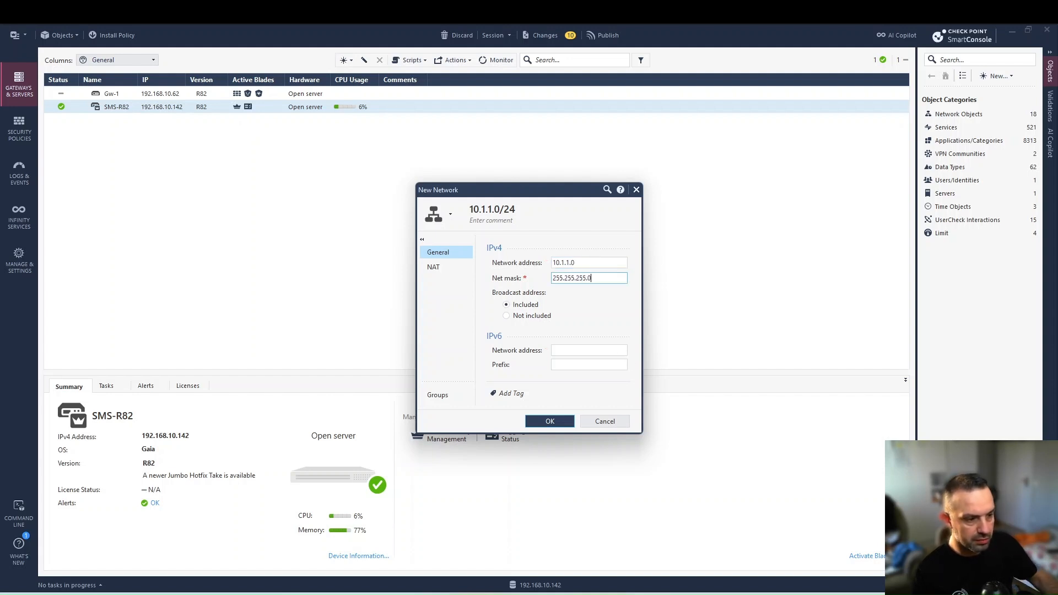
click(545, 421)
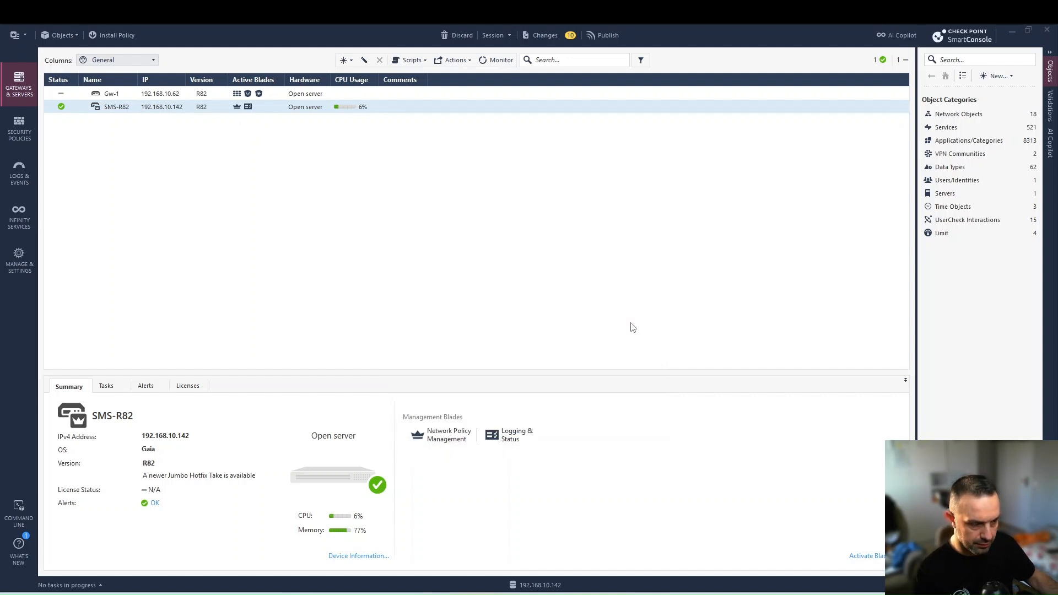
- Check the VLAN 20 subnet in the lab topology and create the network object 10.1.20.0/24 with address 10.1.20.0 and net mask 255.255.255.0
click(997, 75)
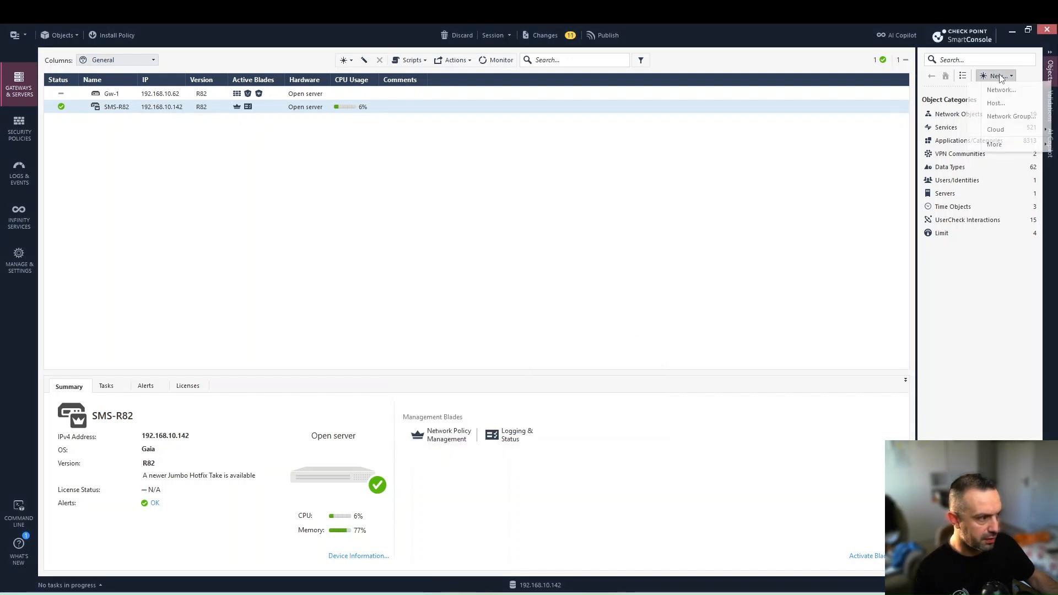
click(270, 594)
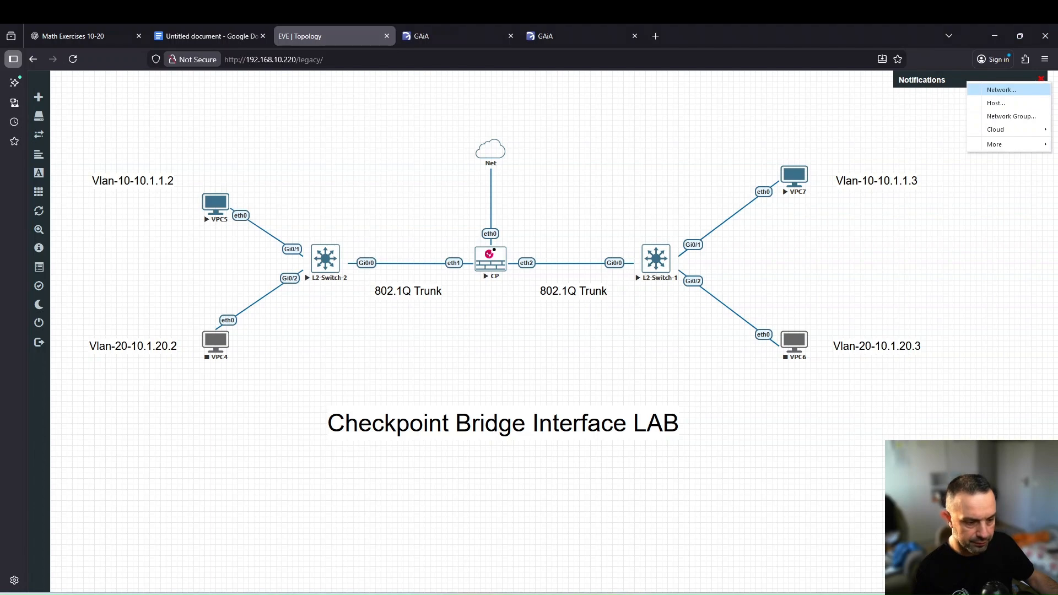
click(298, 593)
click(983, 87)
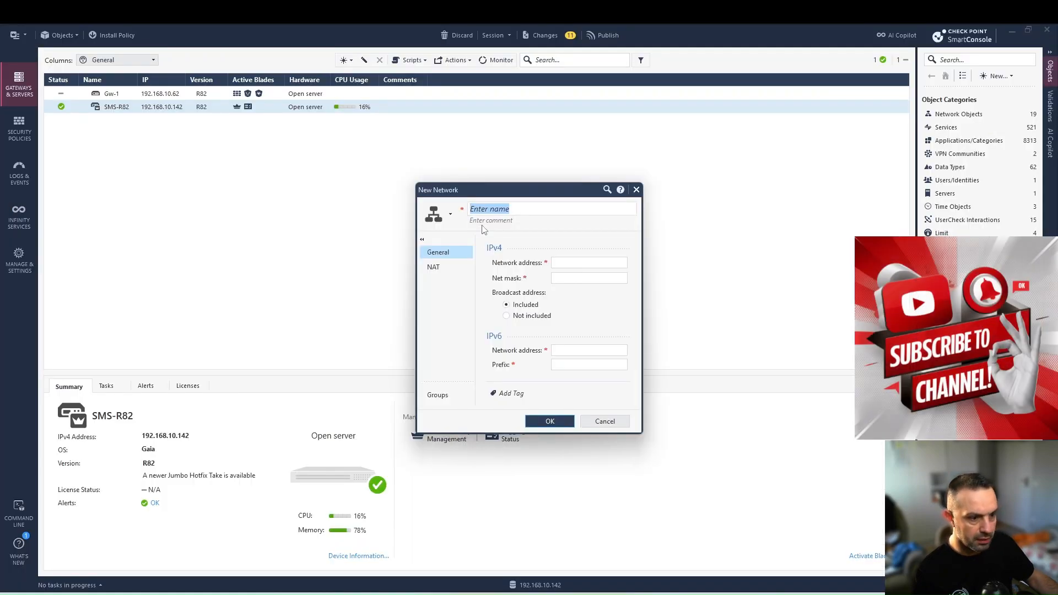
text(10.1.20.)
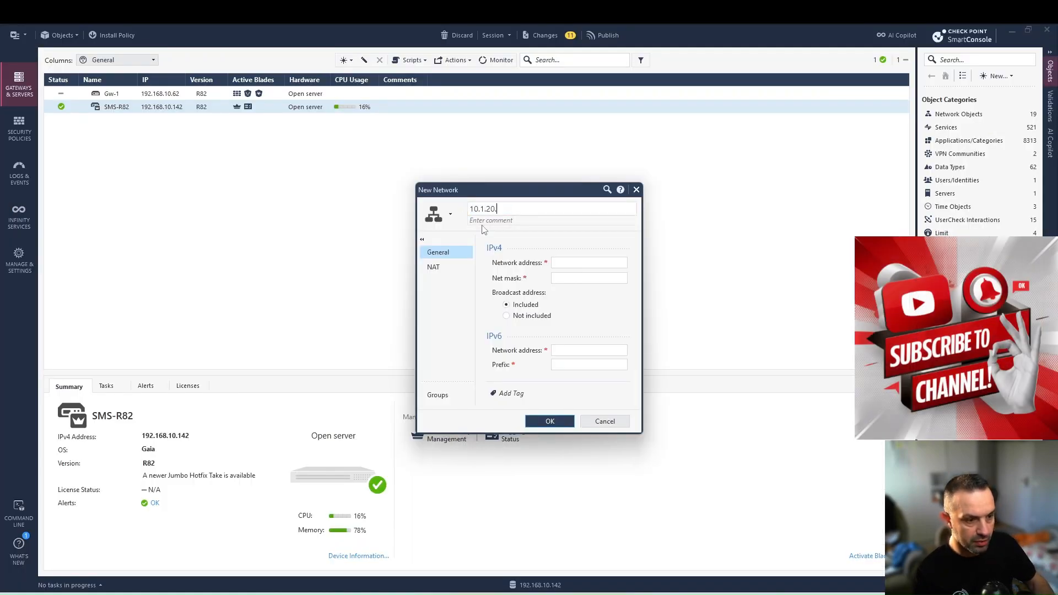
text(0/24)
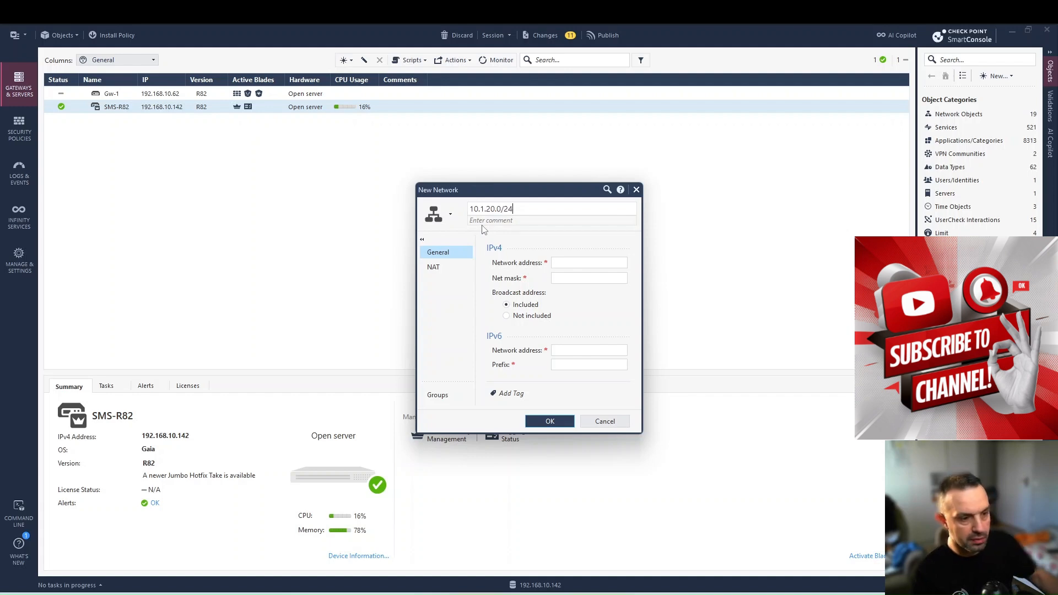
click(550, 259)
text(10.1.20.0)
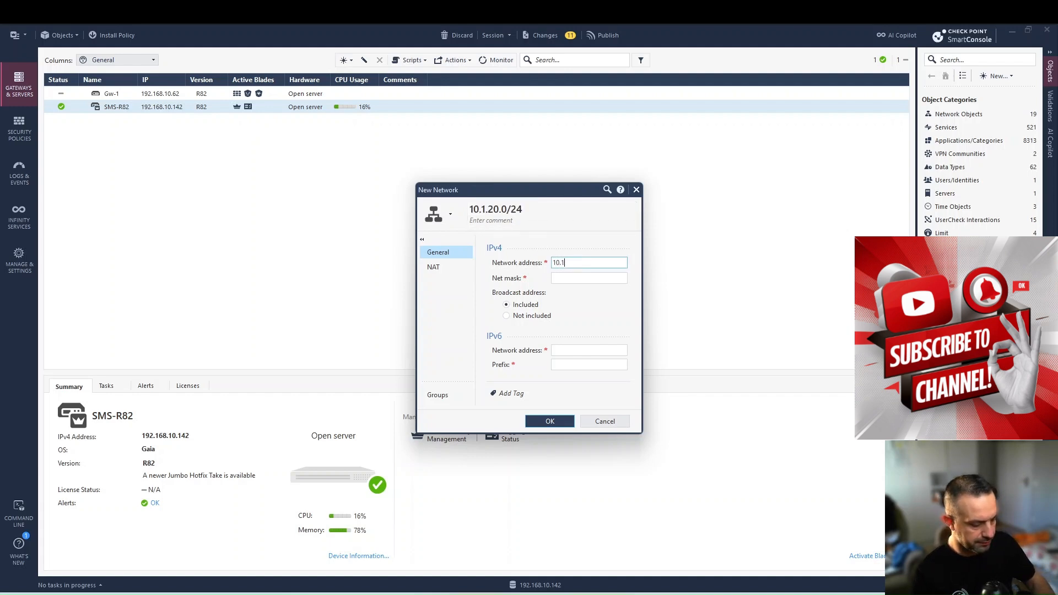
click(573, 279)
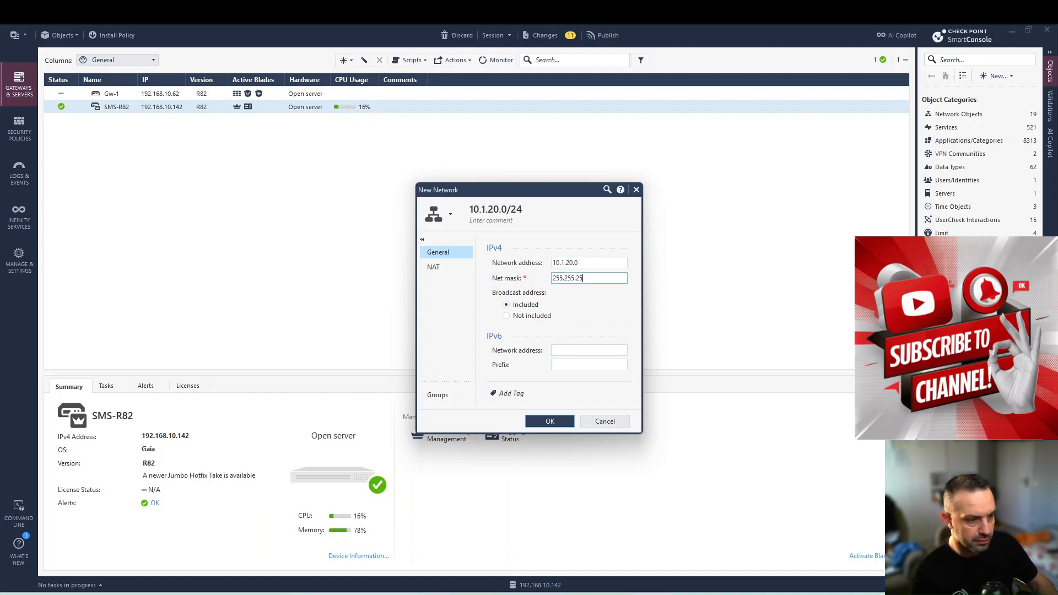
click(543, 417)
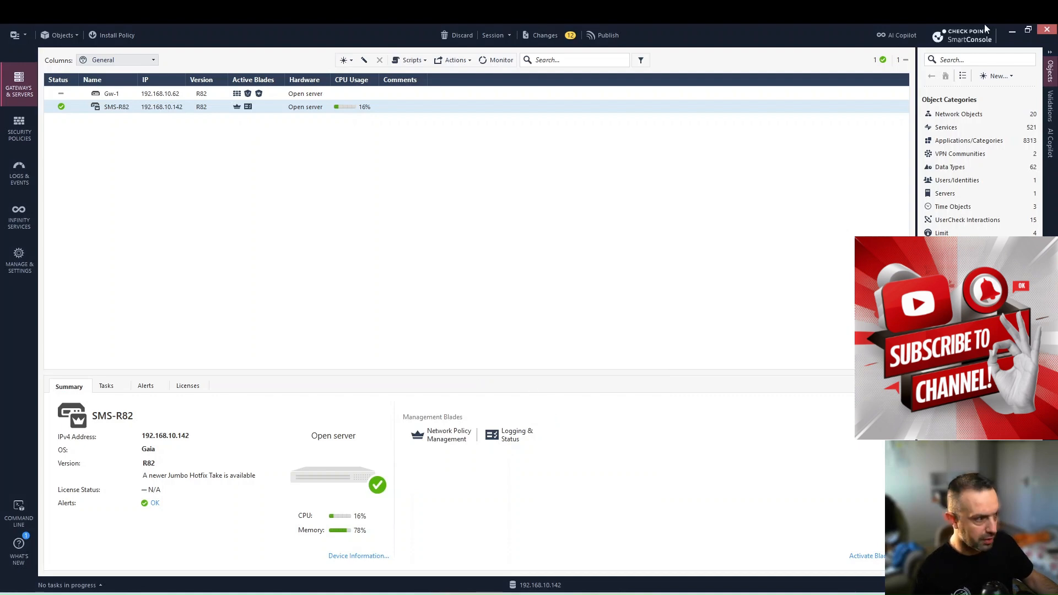
- Create a network group named L2-Nets containing the networks 10.1.1.0/24 and 10.1.20.0/24
click(996, 76)
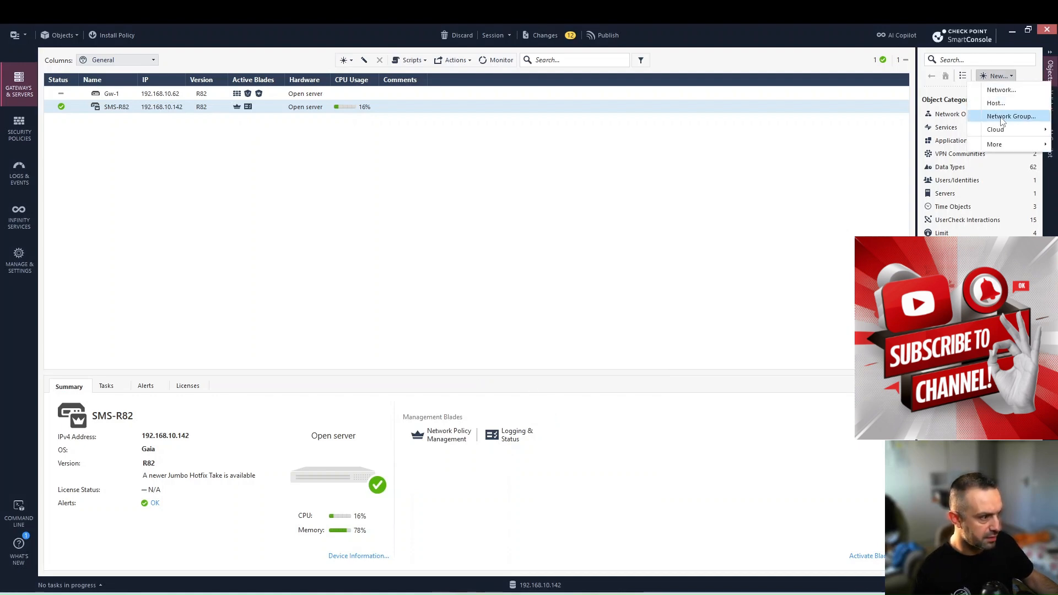
click(999, 116)
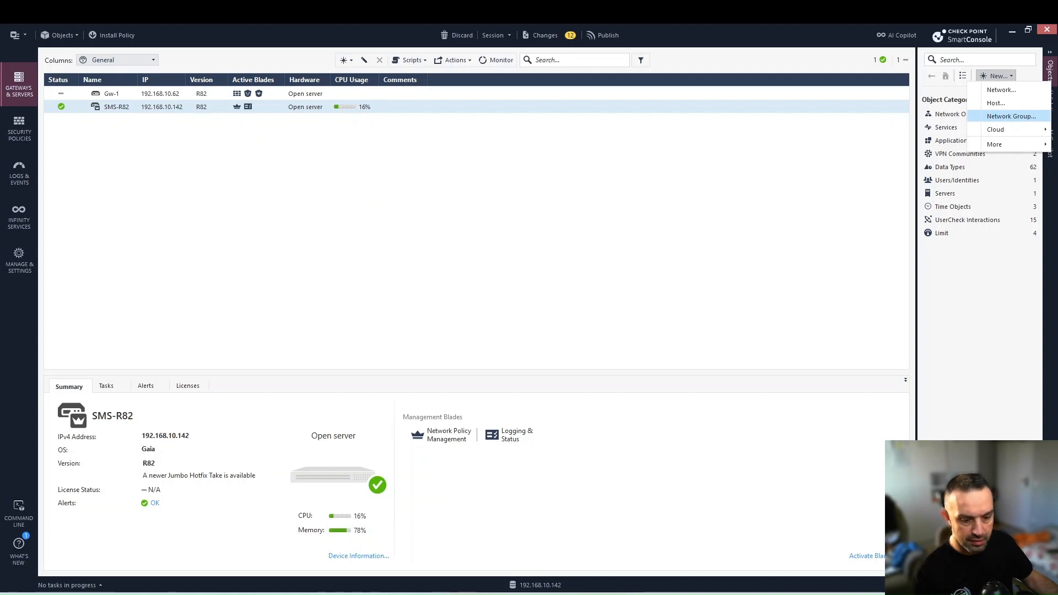
key(alt+Tab)
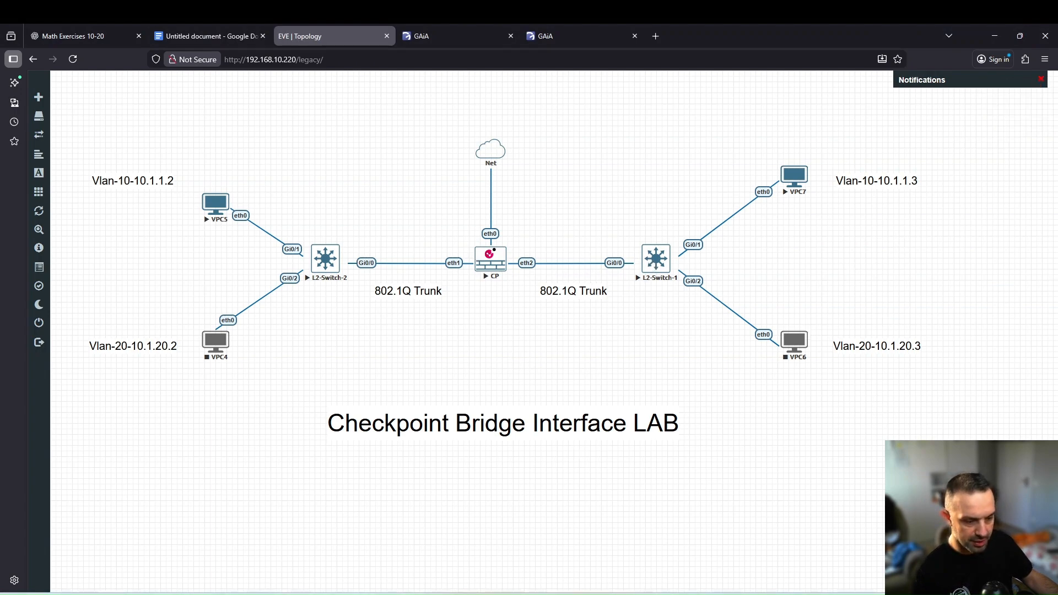
click(427, 593)
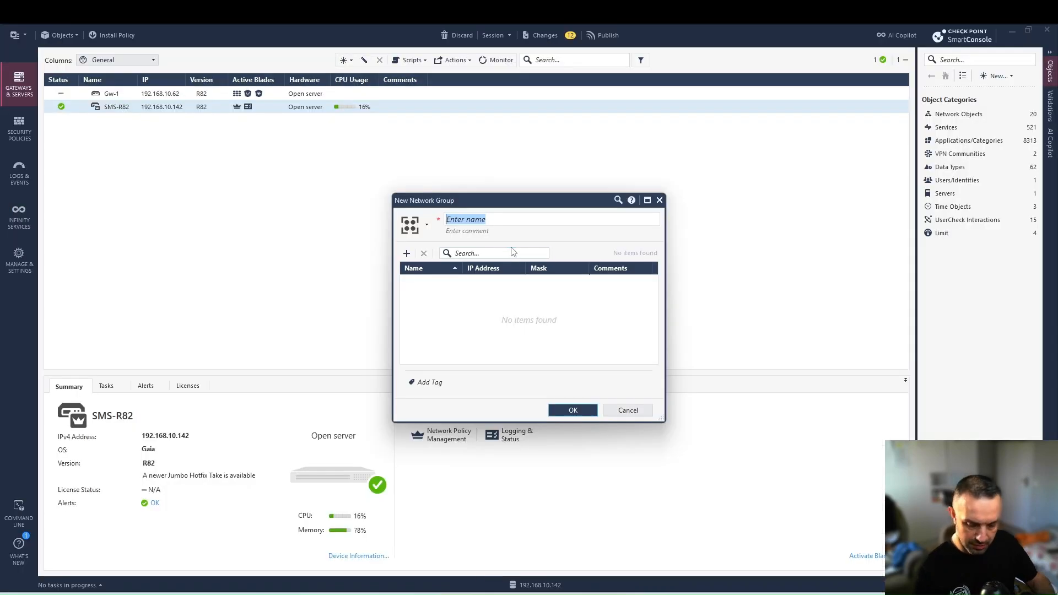
text(L2-)
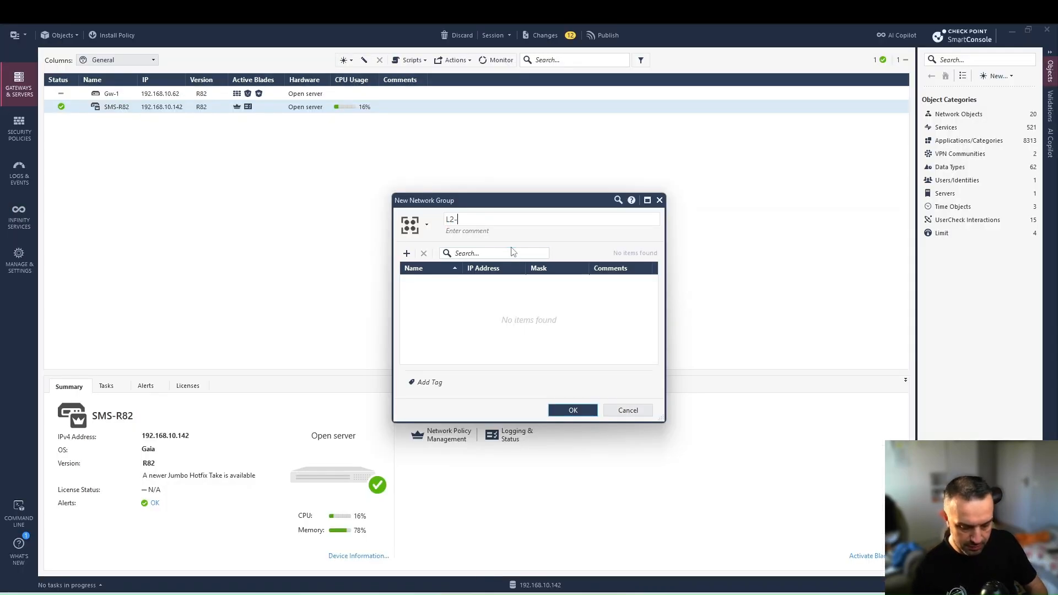
text(Nets)
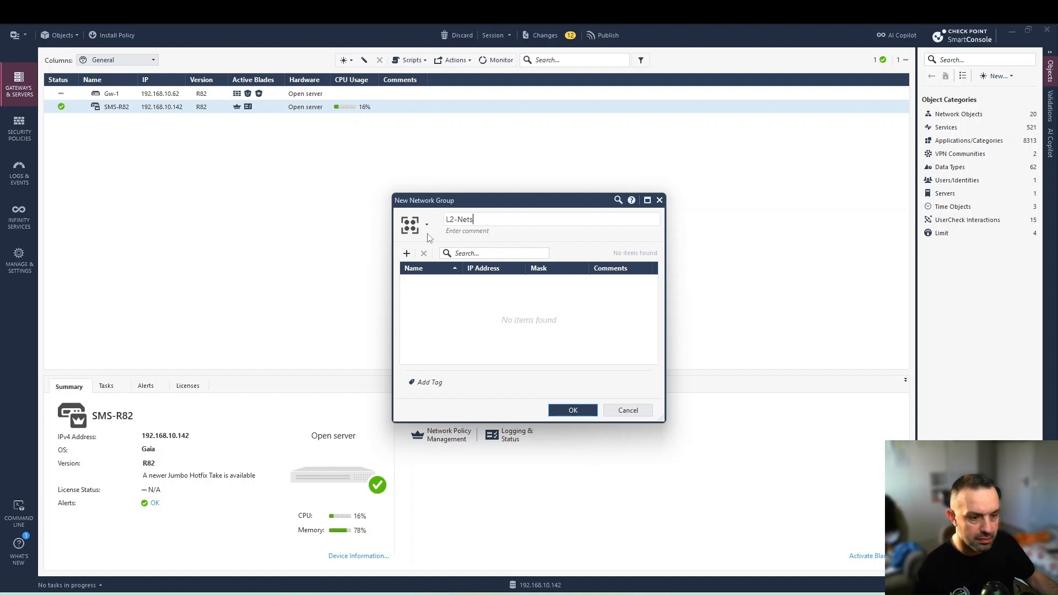
click(407, 255)
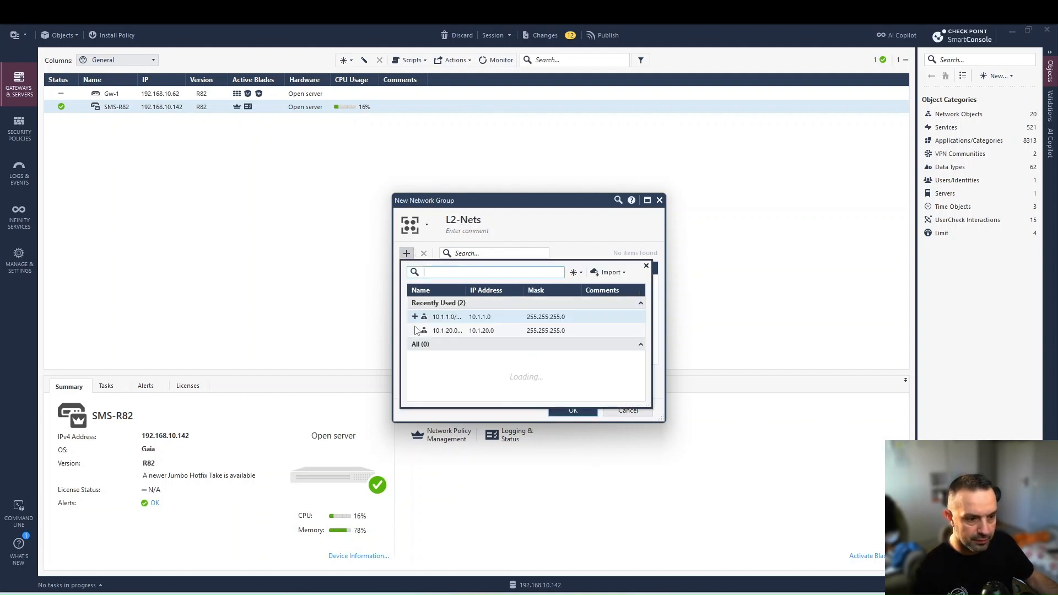
click(416, 330)
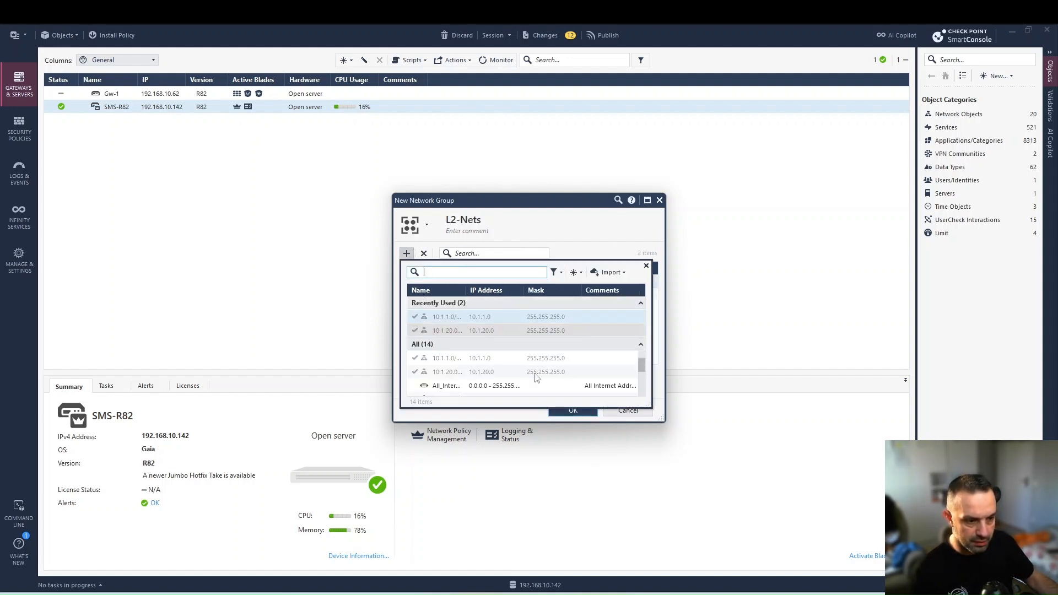
click(646, 267)
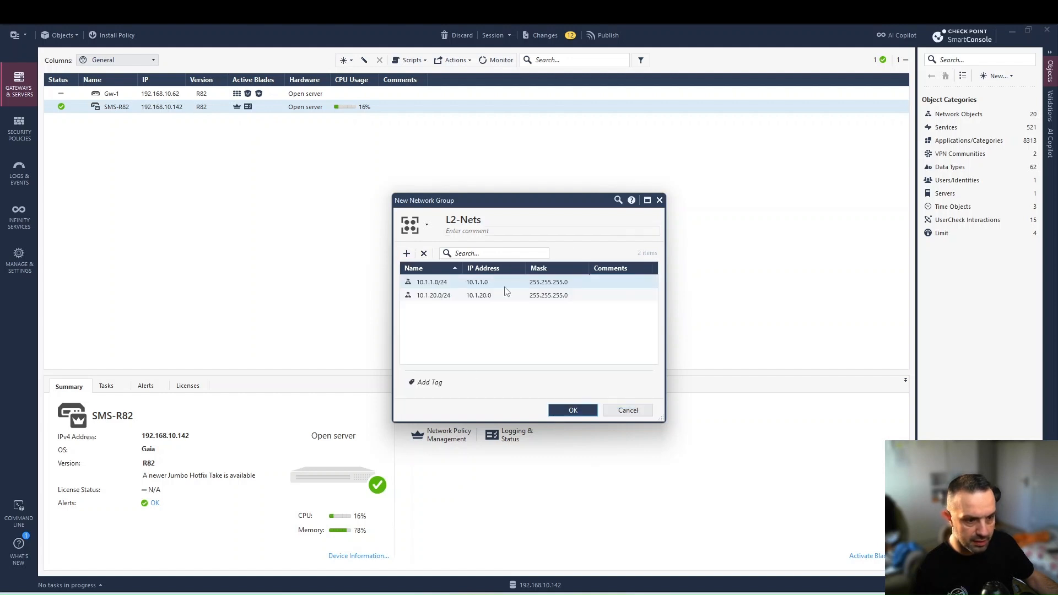
click(570, 411)
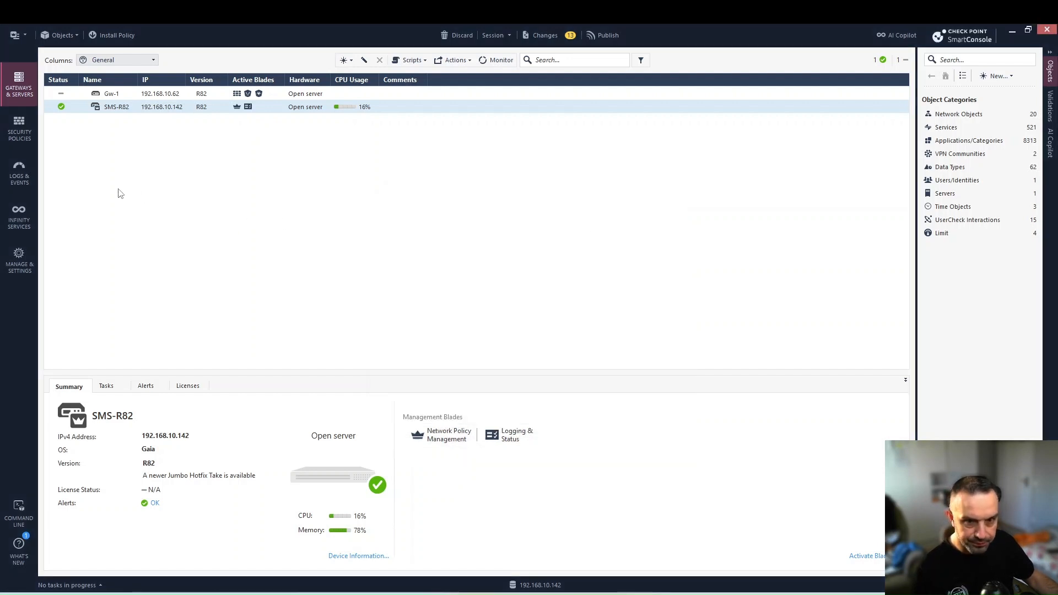
- In Gw-1's network management settings, override the eth1 topology so this internal interface leads to the specific group L2-Nets
click(127, 93)
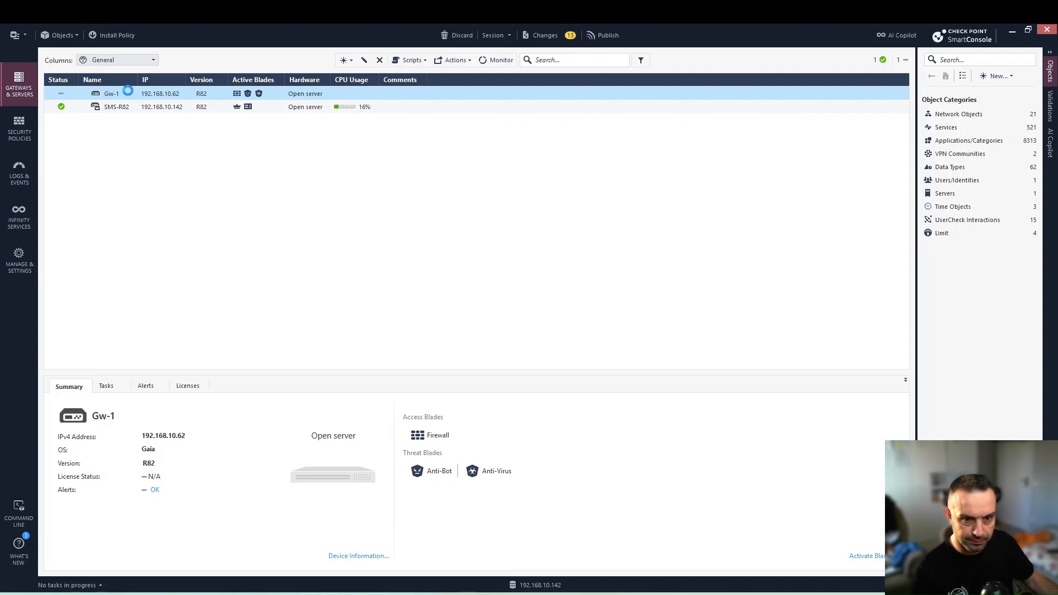
click(347, 148)
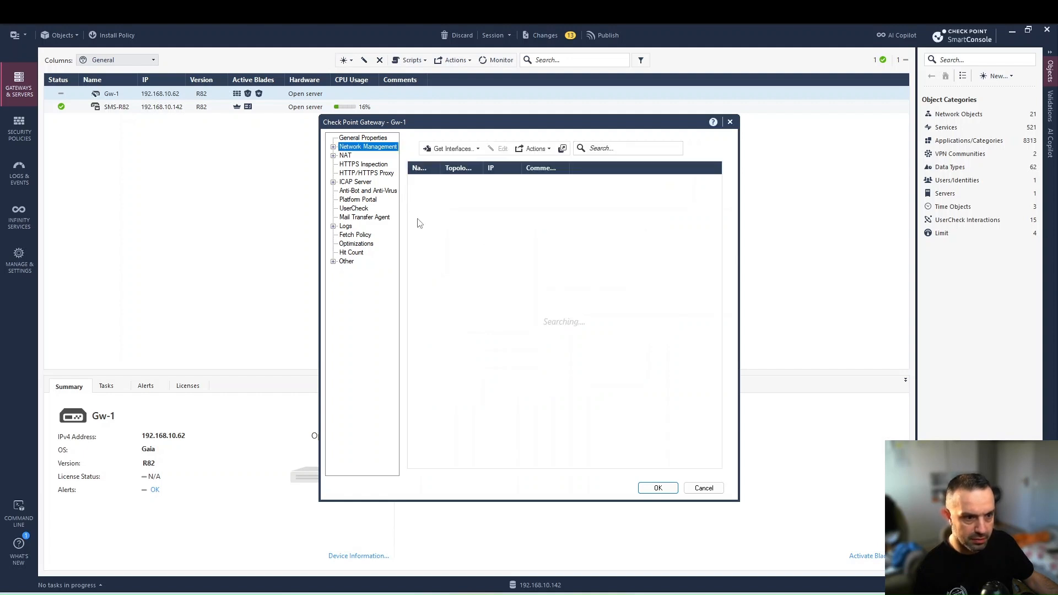
click(465, 195)
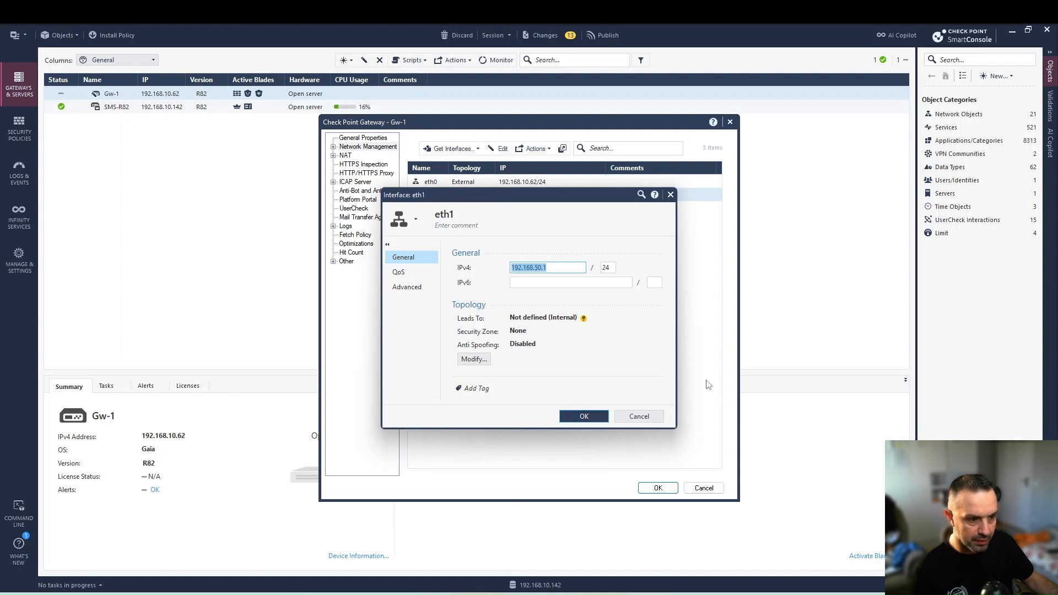
click(474, 361)
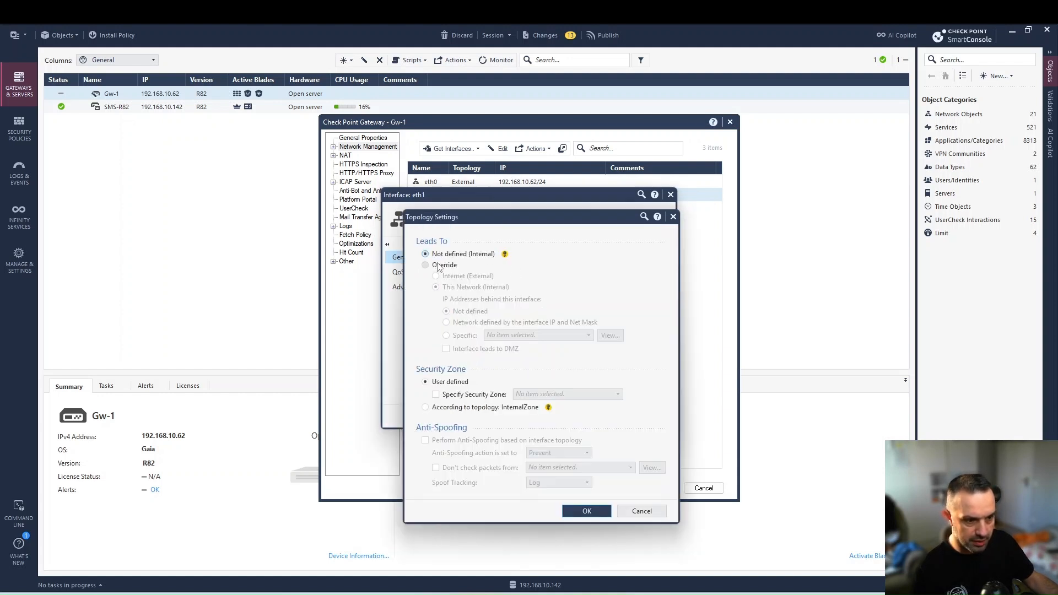
click(438, 267)
click(464, 338)
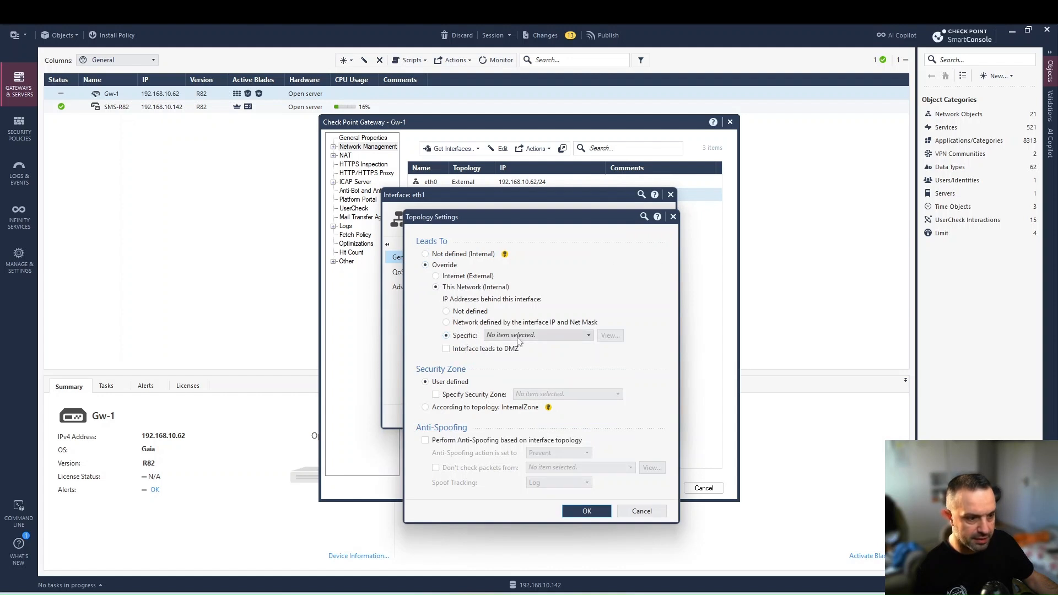
click(516, 337)
text(l2)
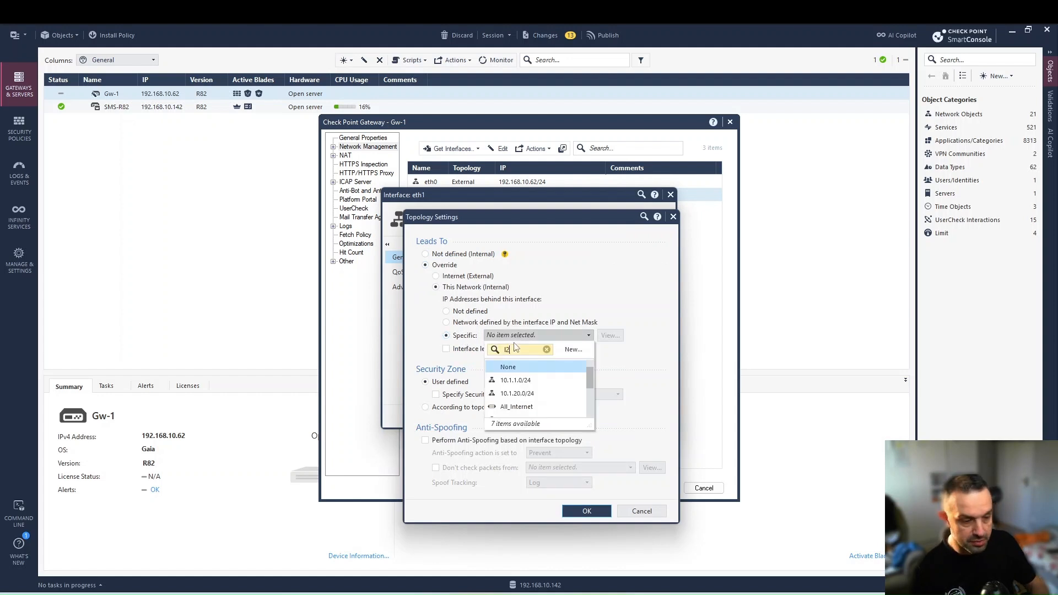
click(517, 381)
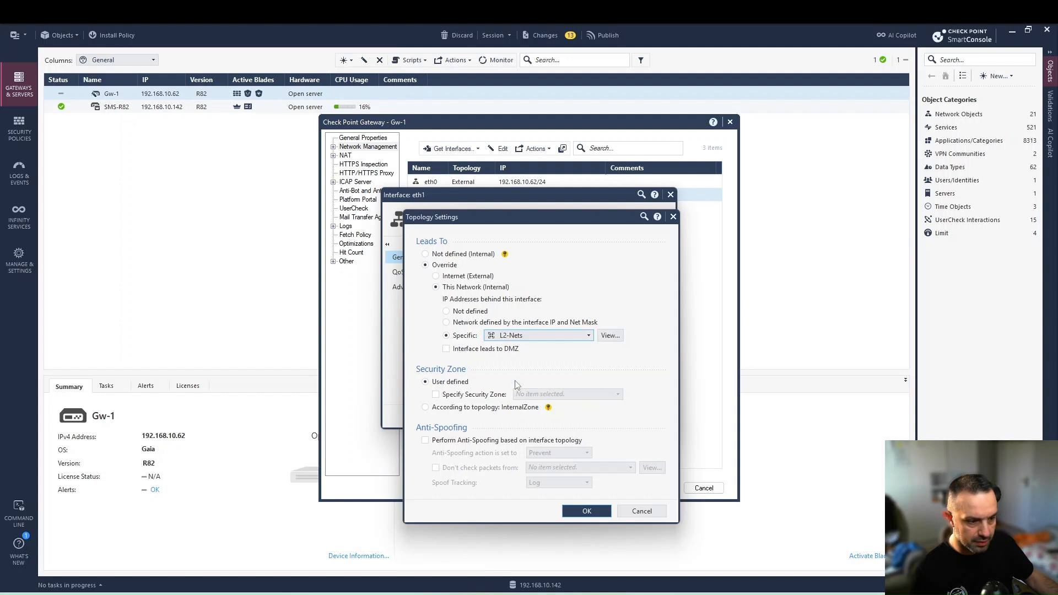
- Enable Anti-Spoofing based on interface topology for eth1 and save the interface settings
click(441, 444)
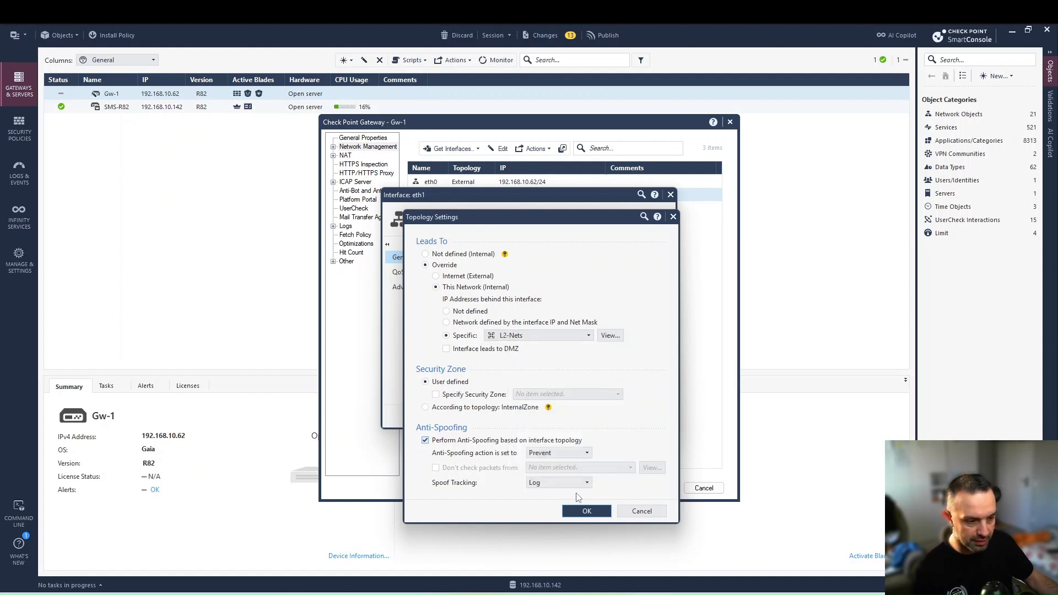
click(576, 515)
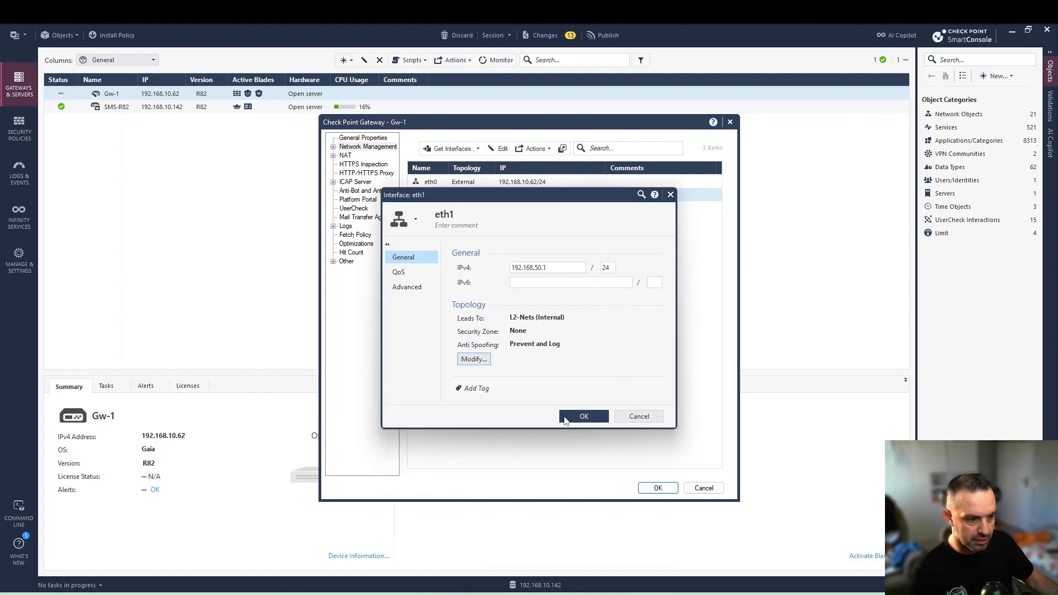
click(570, 417)
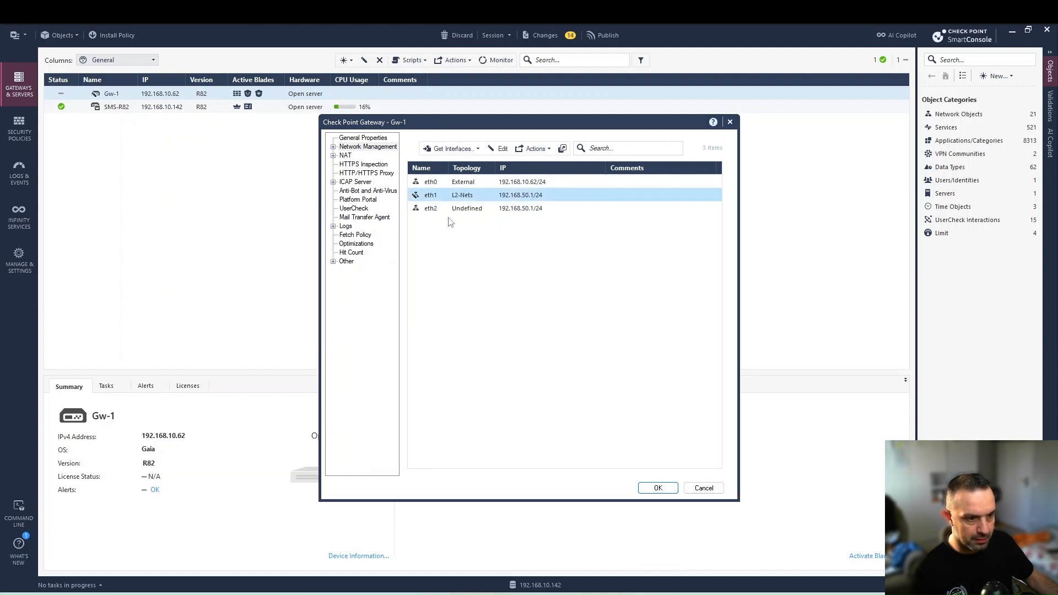
- Override the eth2 topology of Gw-1 so this internal interface leads to the specific group L2-Nets
click(452, 212)
double_click(452, 212)
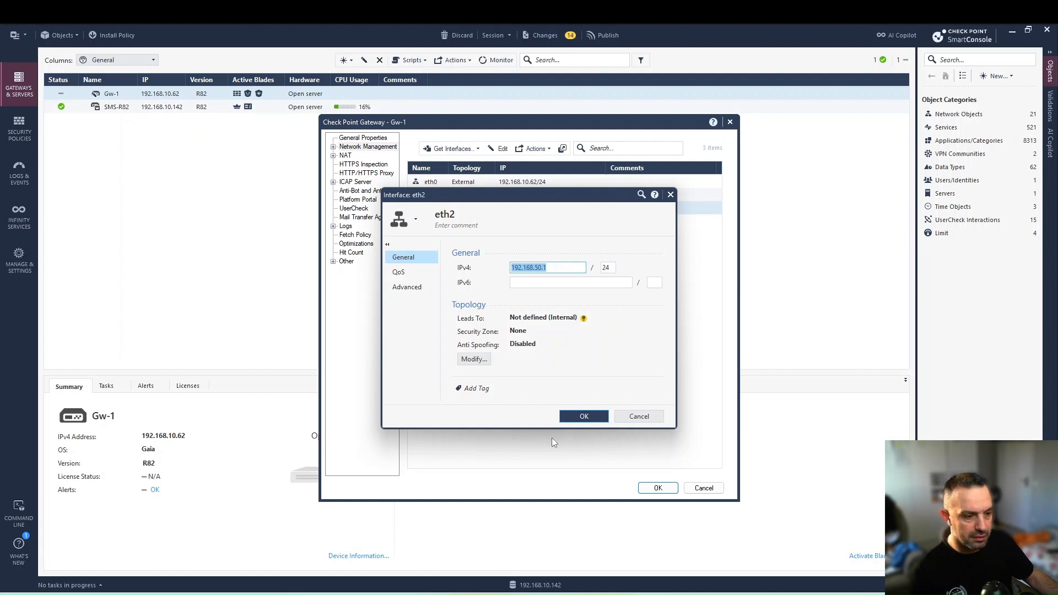
click(482, 358)
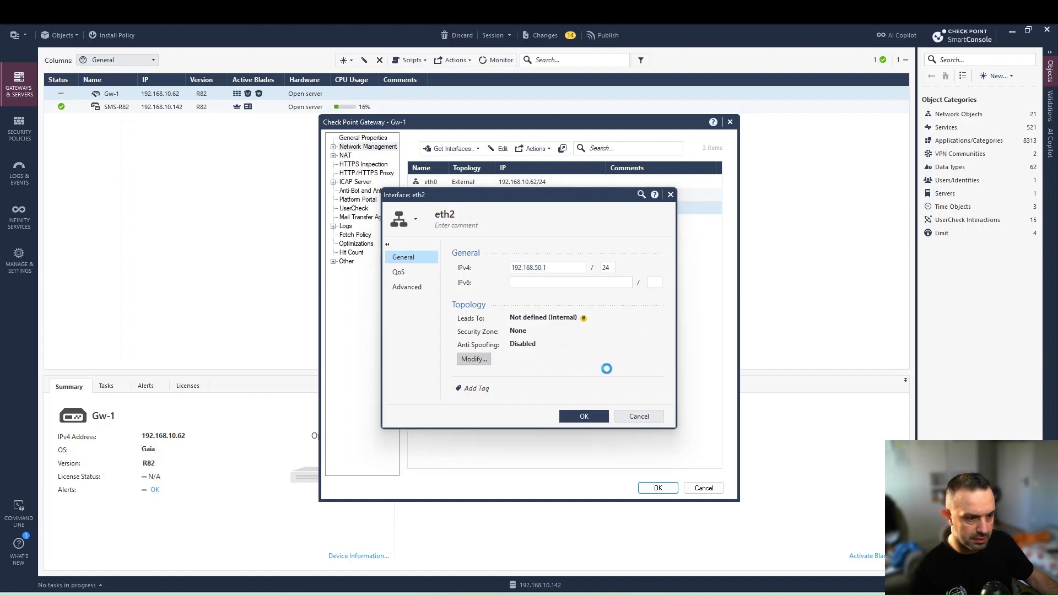
click(444, 265)
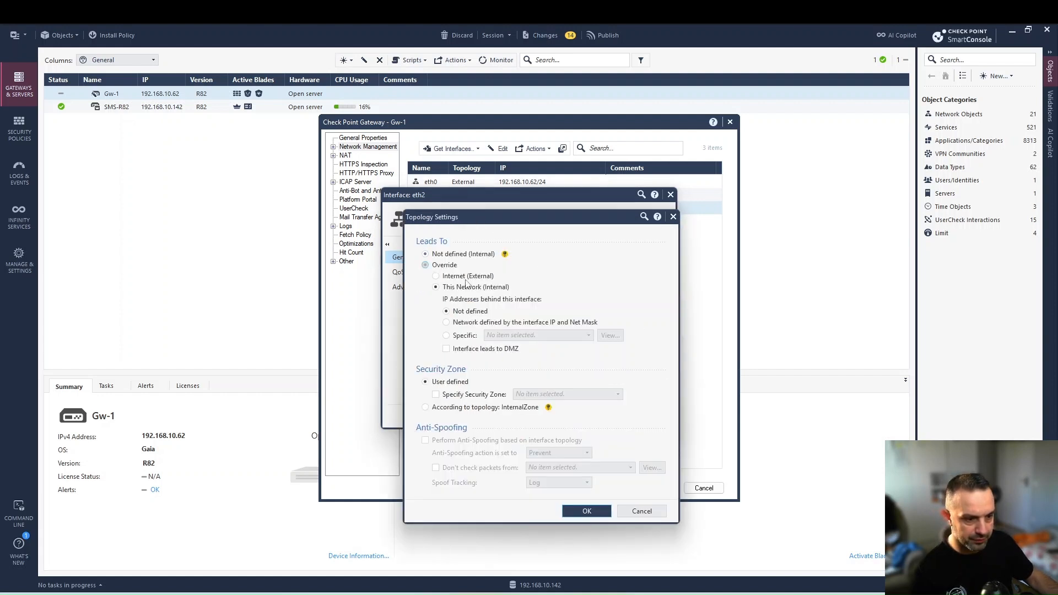
click(466, 337)
click(522, 336)
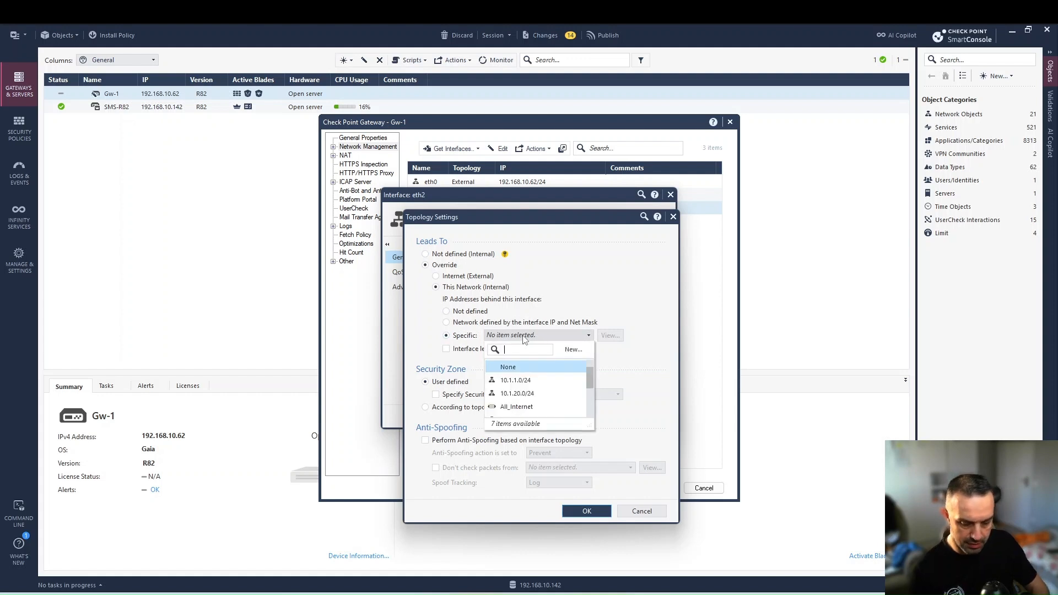
text(L2)
click(511, 380)
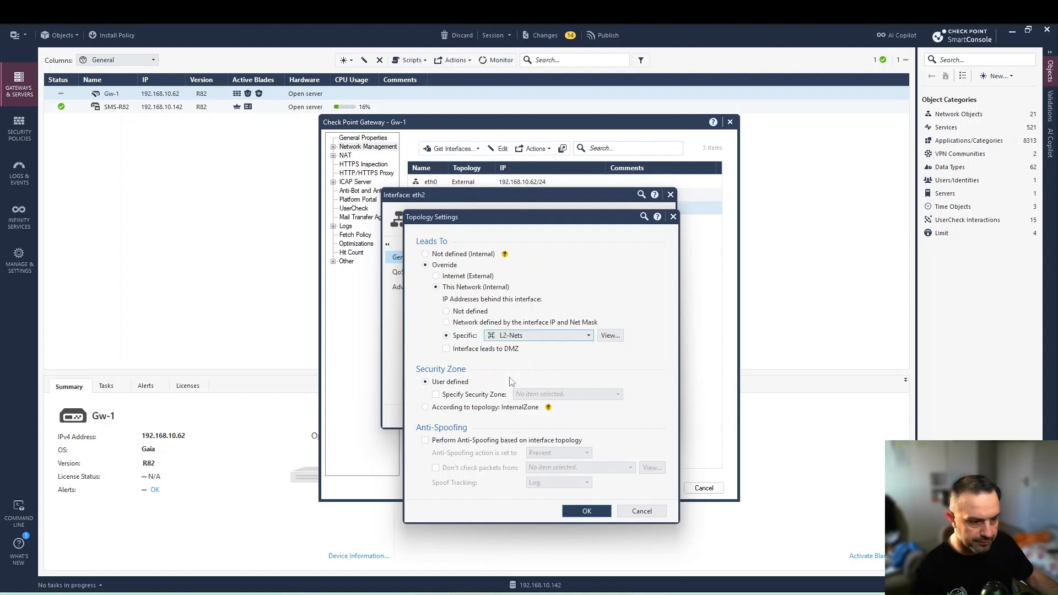
- Enable Anti-Spoofing based on interface topology for eth2, then save the interface and the Gw-1 gateway object
click(464, 441)
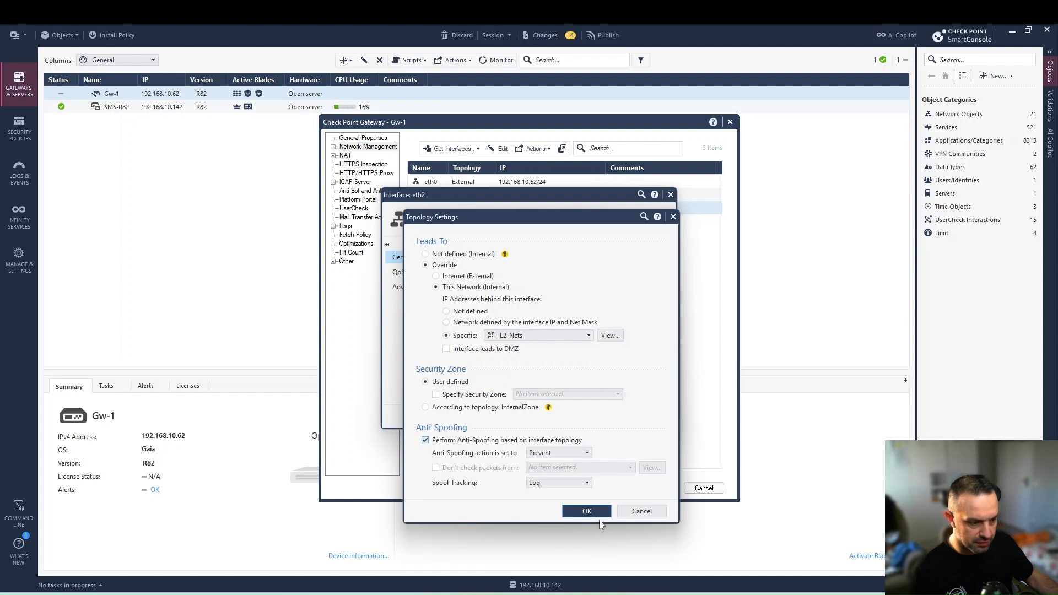
click(592, 512)
click(571, 418)
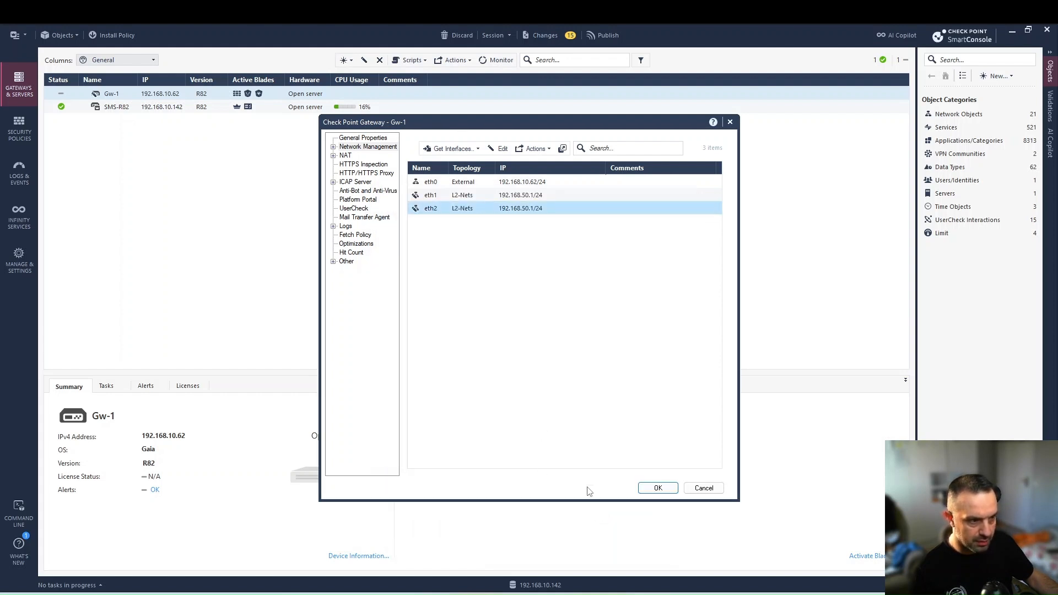
click(661, 487)
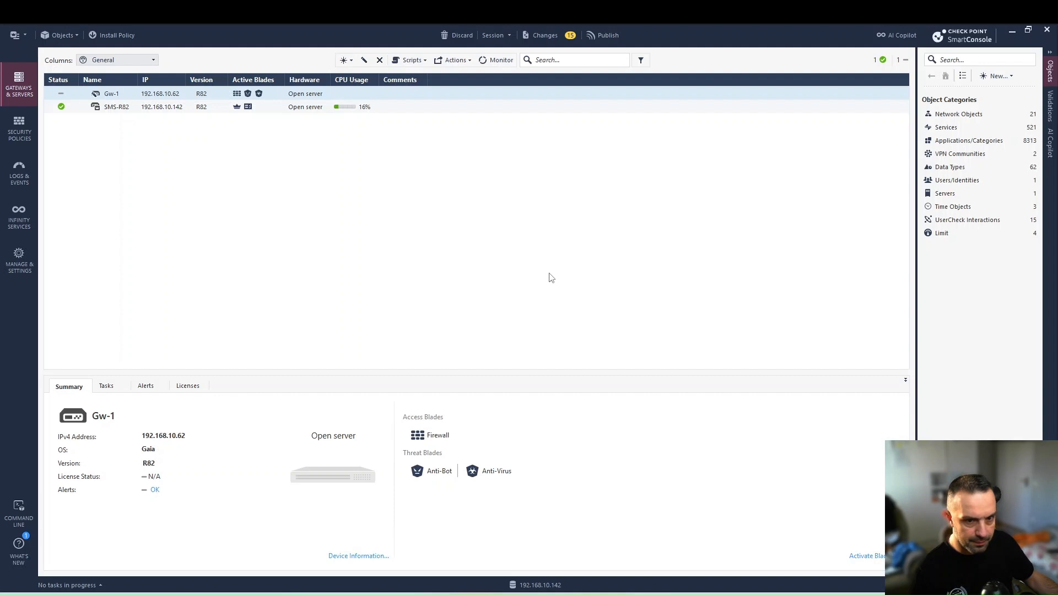
- In the Standard access control policy, set the Cleanup rule's action to Accept and its tracking to Log
click(20, 131)
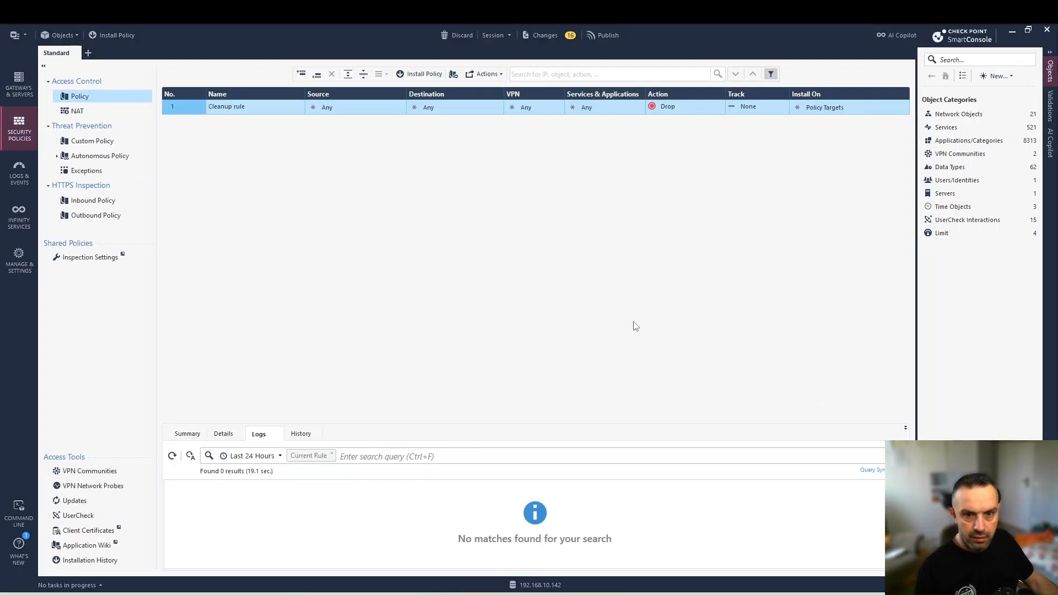
click(663, 110)
click(694, 120)
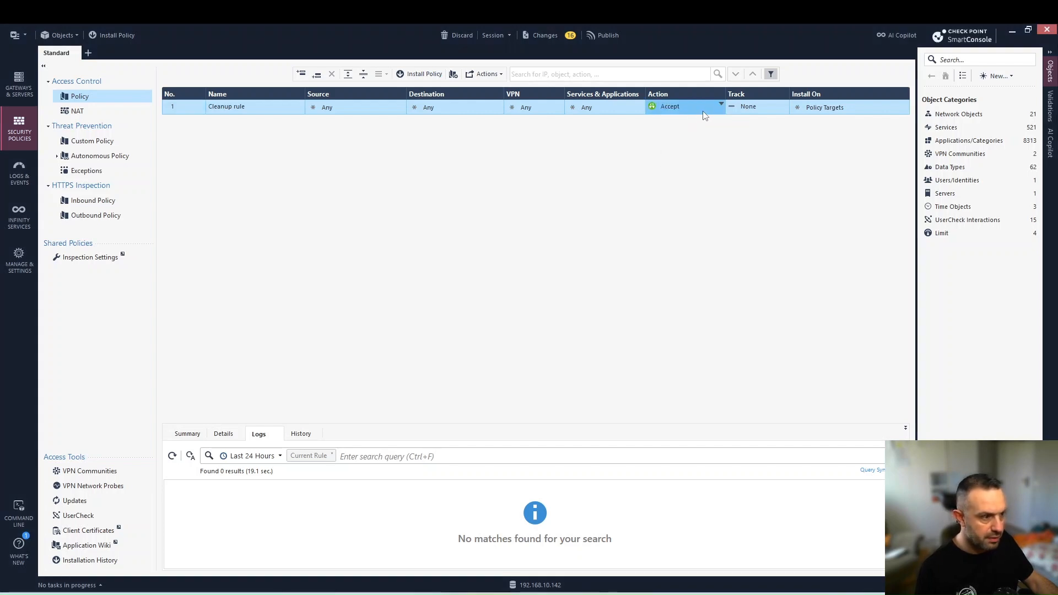
click(750, 109)
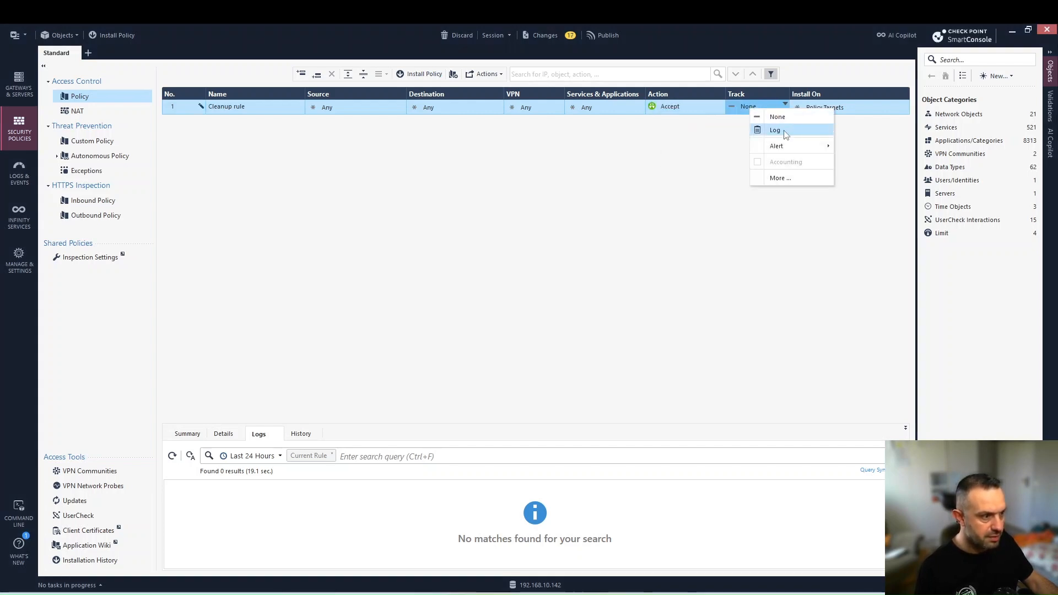
click(768, 130)
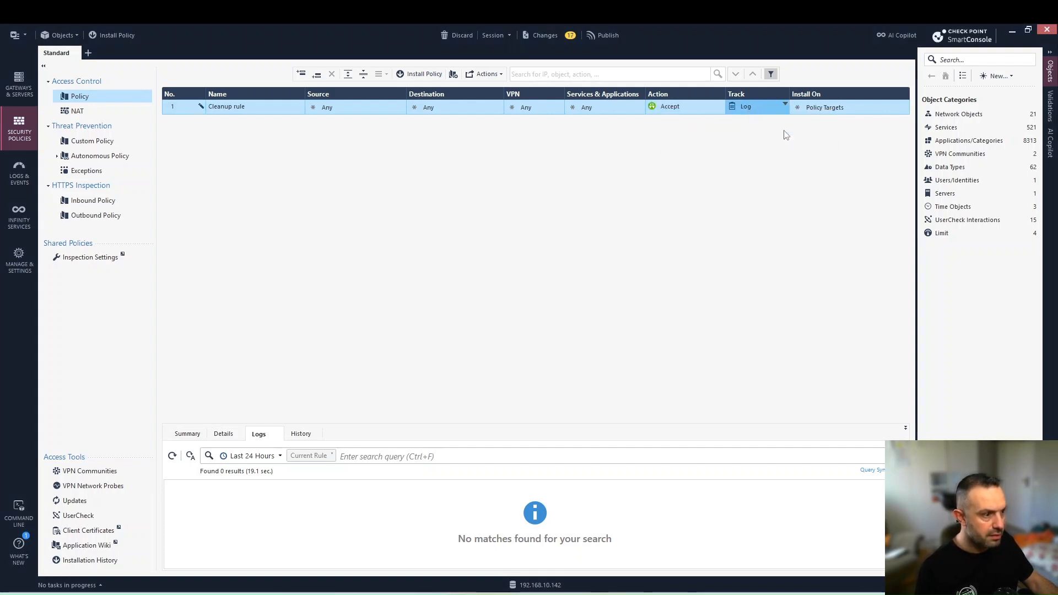
- Publish the session changes and install the Standard Access Control policy on Gw-1, then close the installation details
click(115, 35)
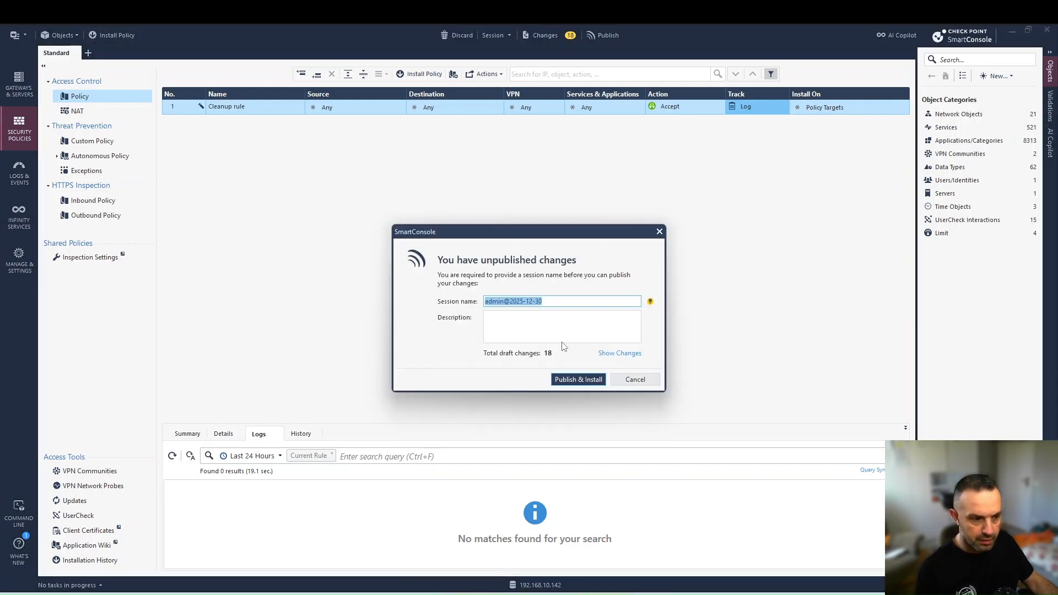
click(571, 380)
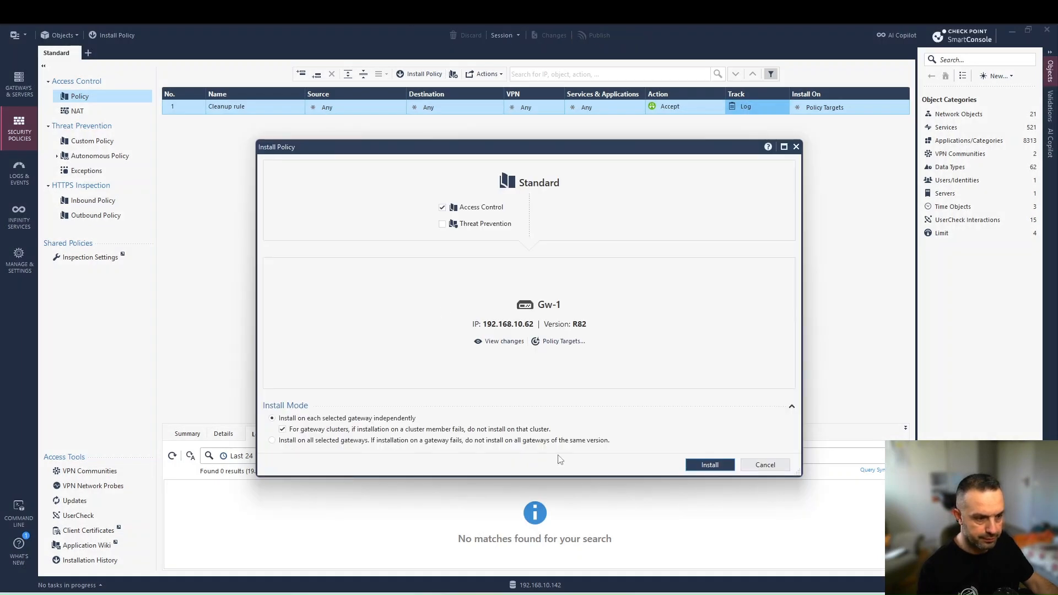
click(705, 468)
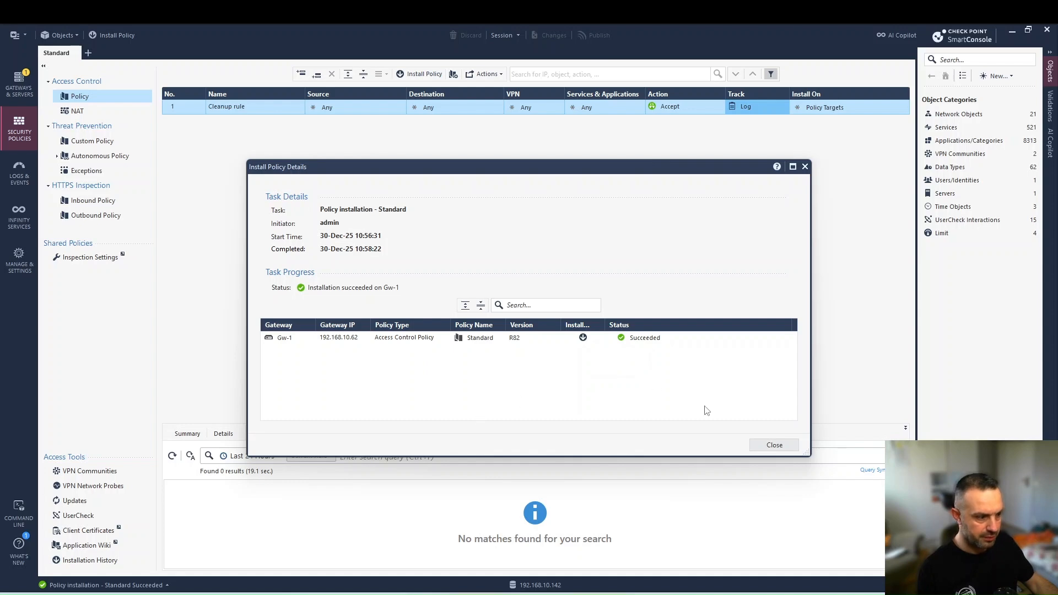
click(774, 444)
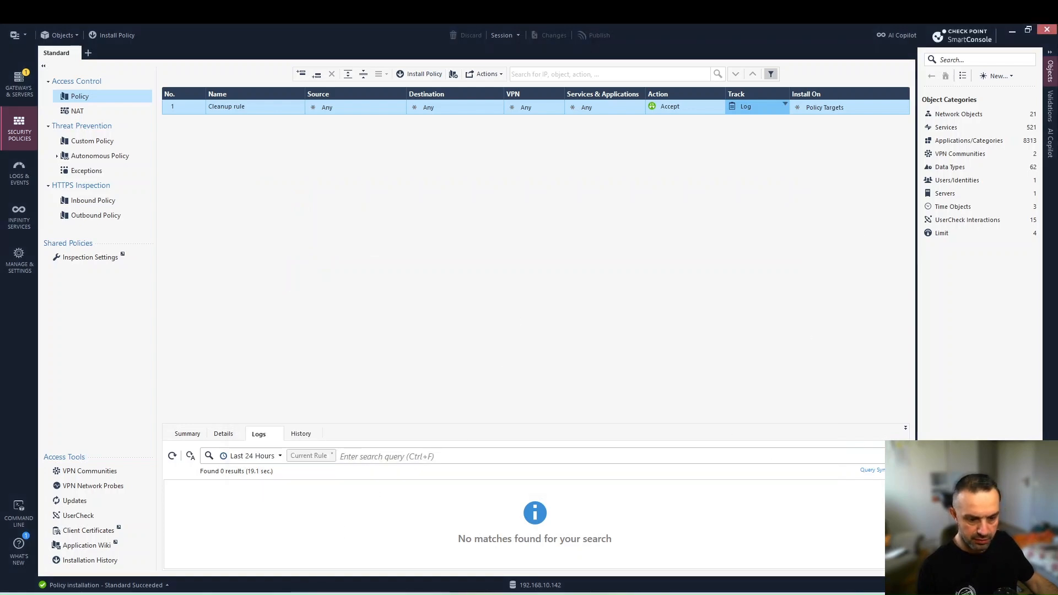
- Switch to the EVE topology in the browser, open the VPC7 console through the telnet link and ping 10.1.1.2
key(alt+Tab)
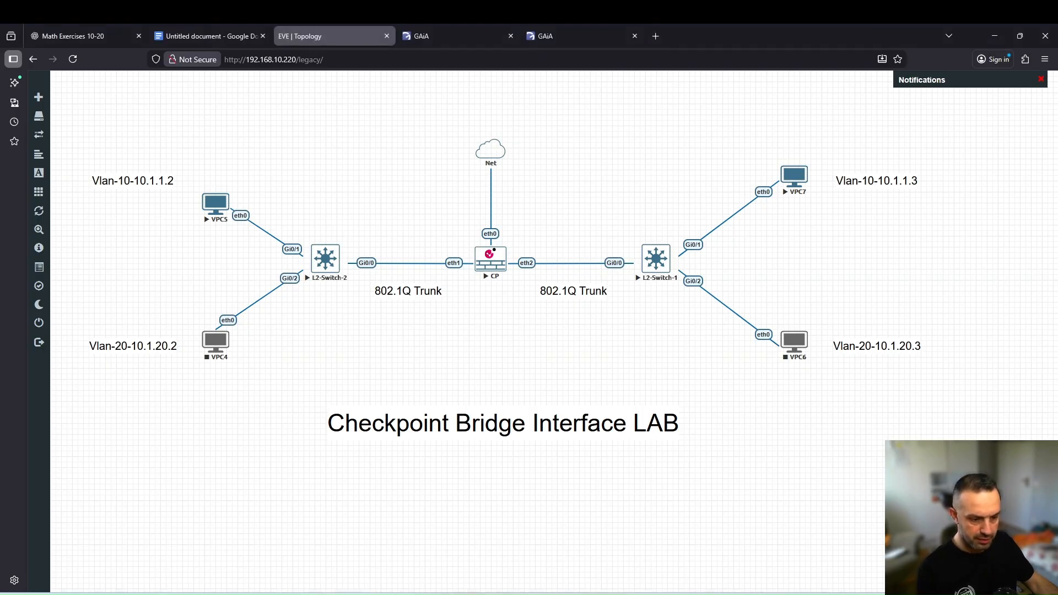
click(791, 188)
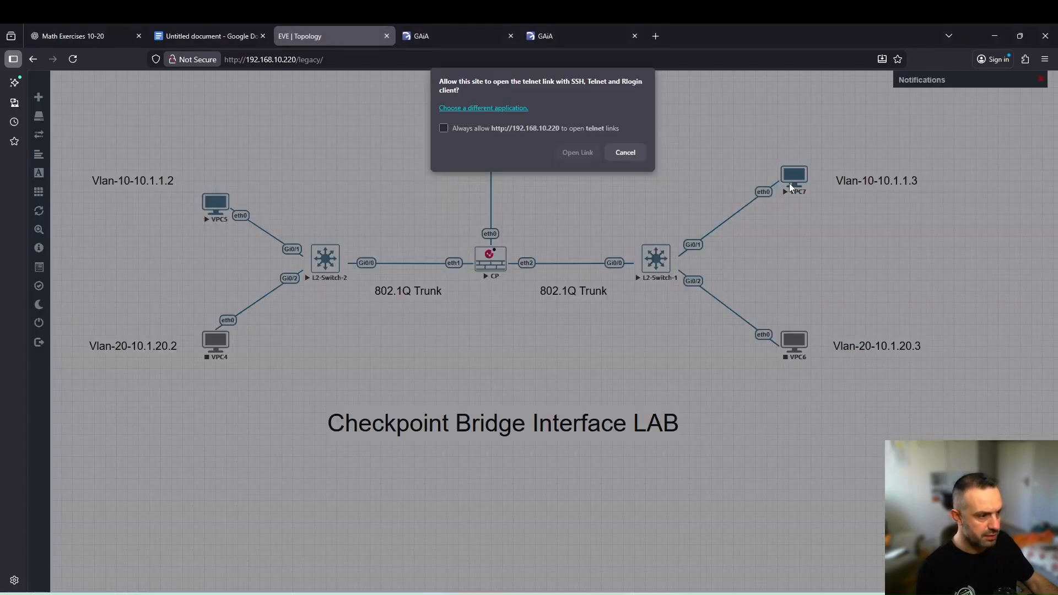
click(577, 152)
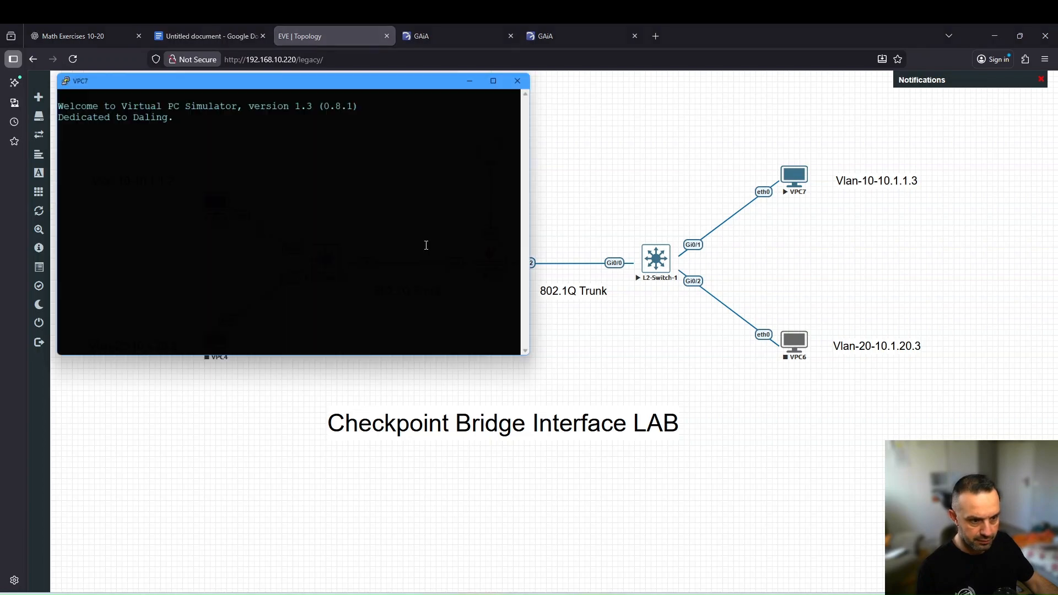
drag(360, 82, 770, 288)
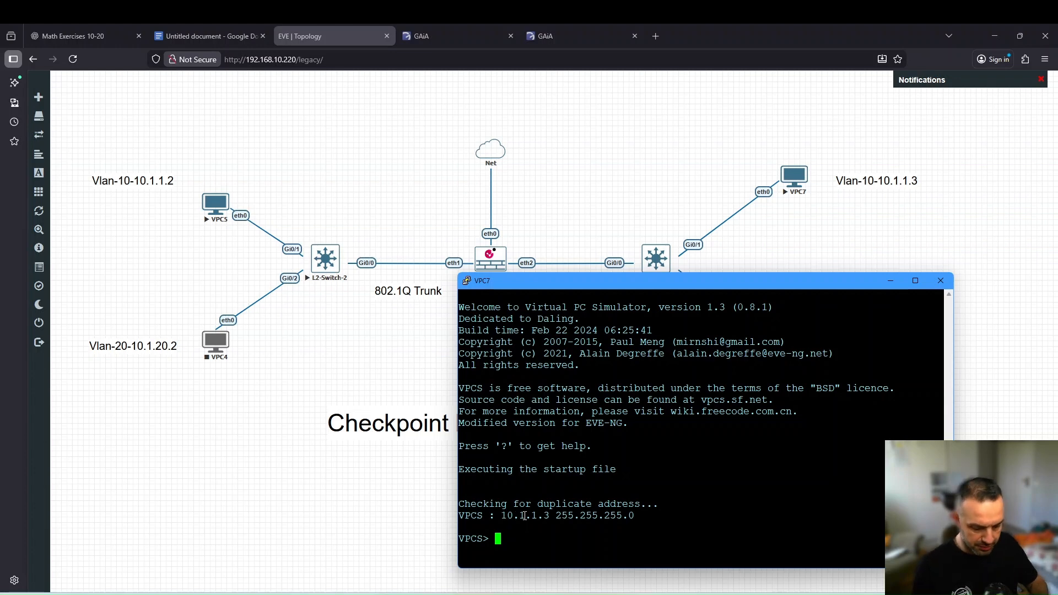
text(ping )
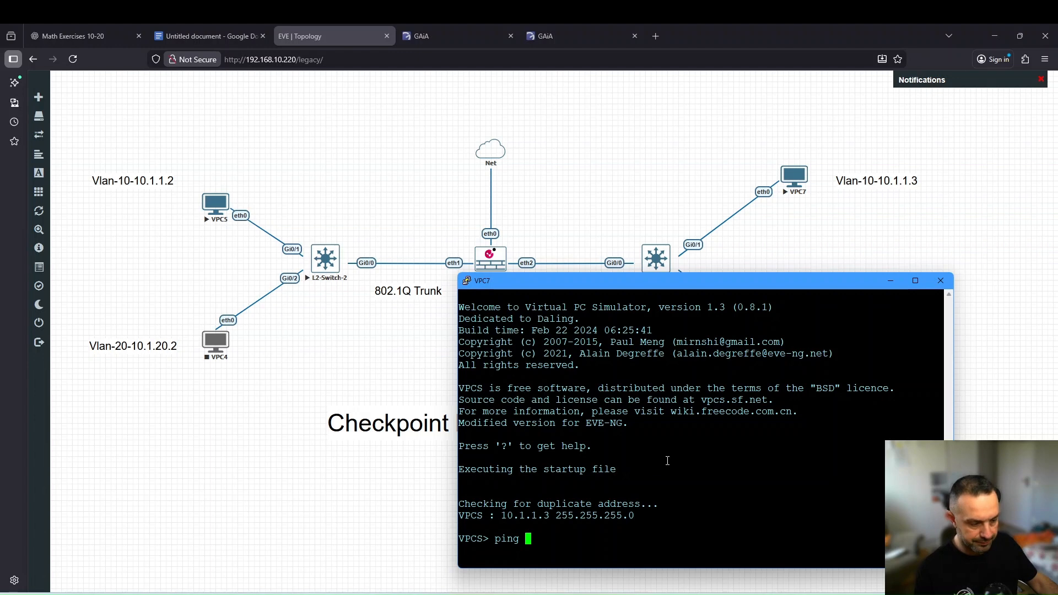
text(10.1.1.2)
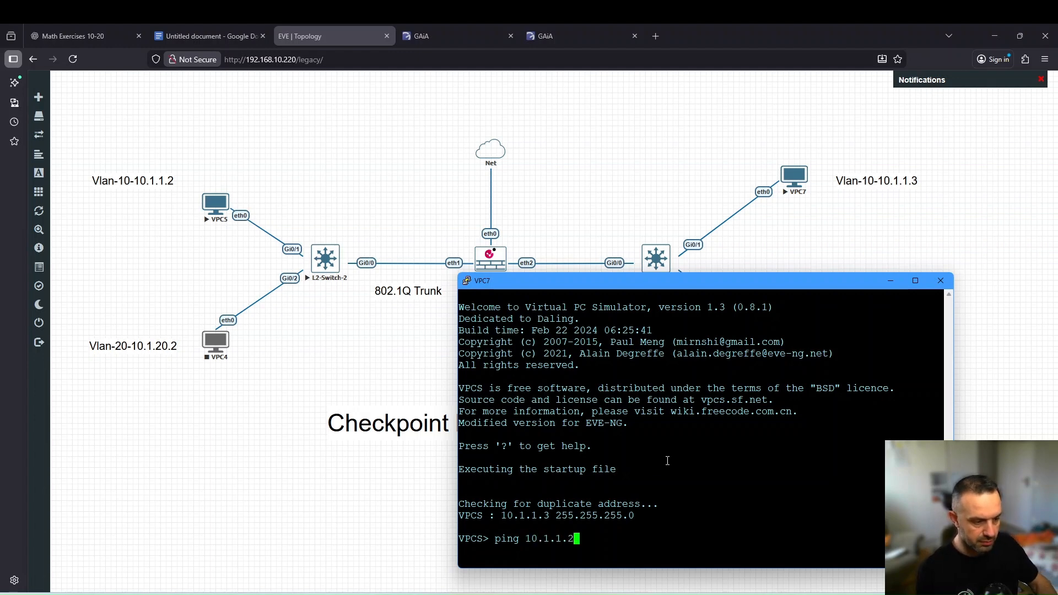
key(Return)
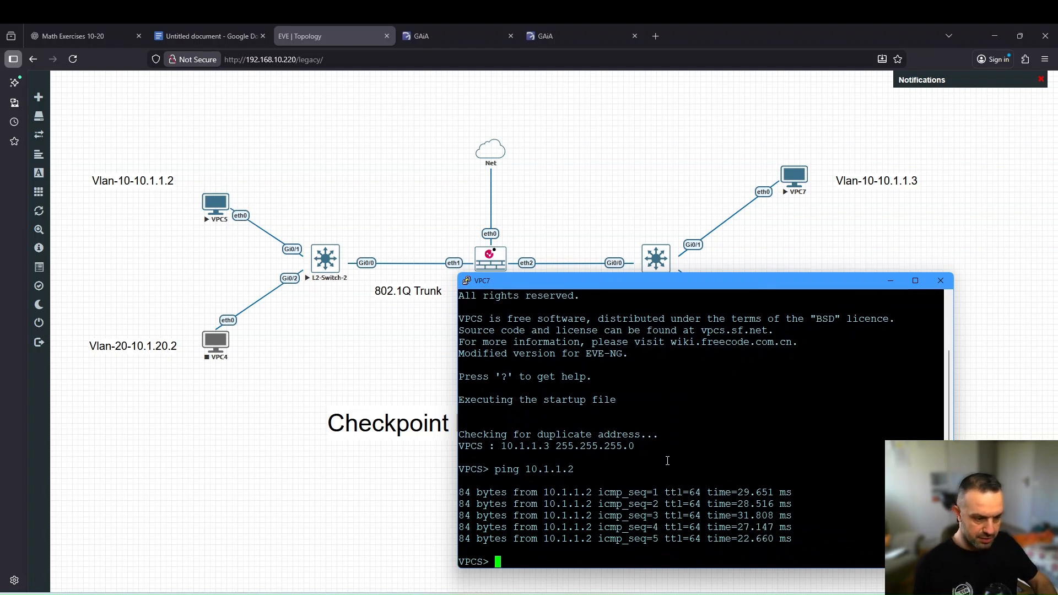
- Start a continuous ping from VPC7 with ping 10.1.1.2 -t
key(Up)
text(-t)
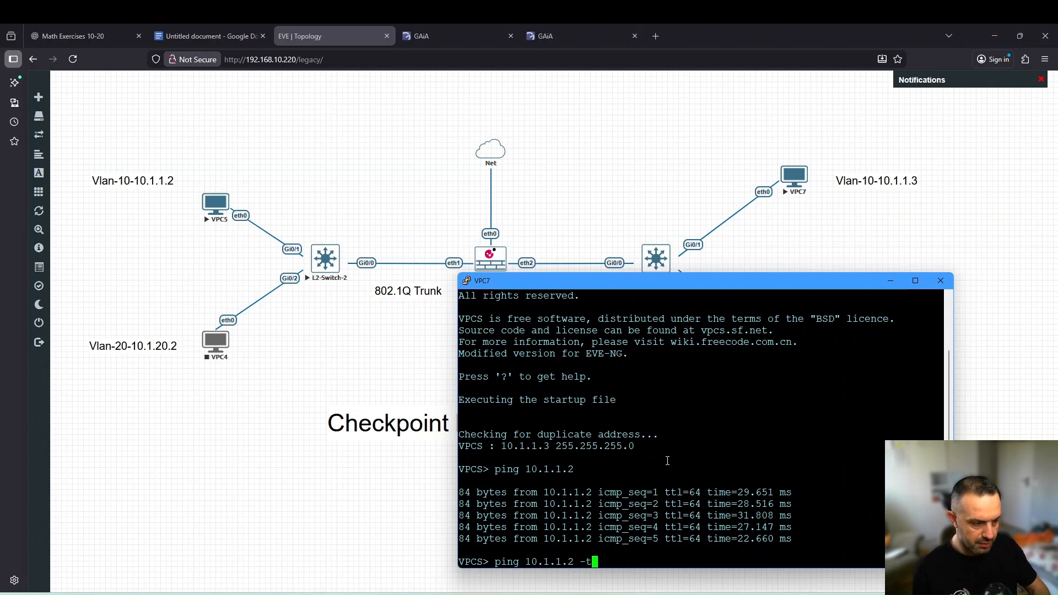
key(Return)
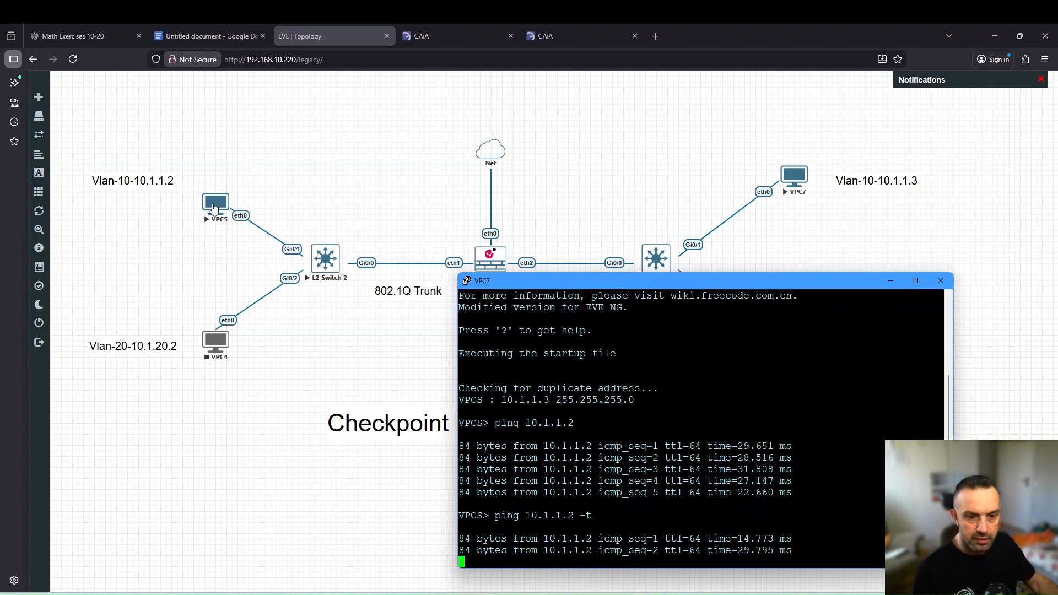
- Open the VPC5 console through the telnet link and start a continuous ping with ping 10.1.1.3 -t
click(215, 206)
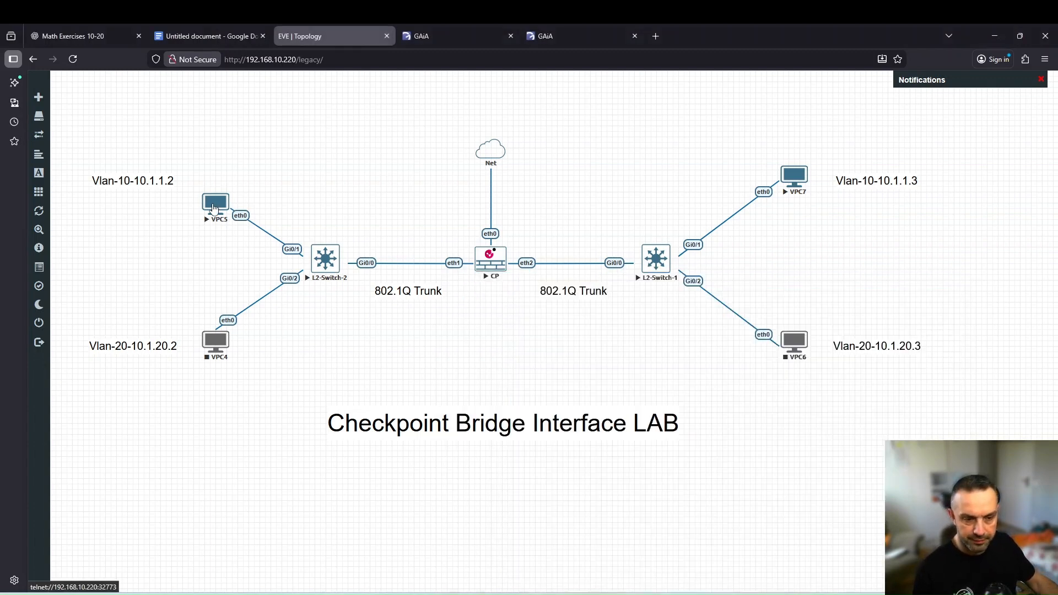
click(214, 206)
click(583, 156)
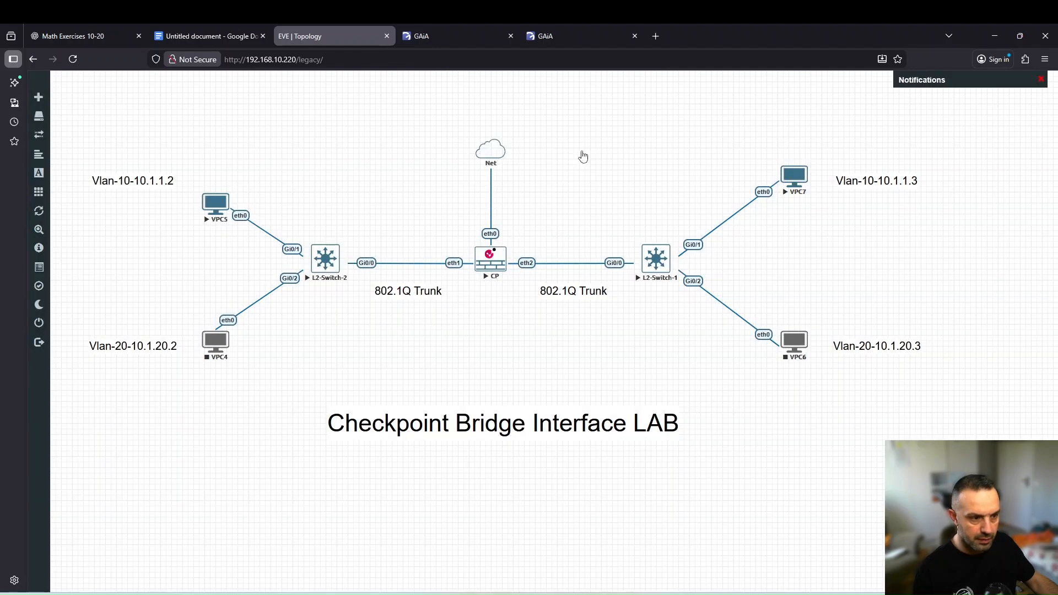
text(p)
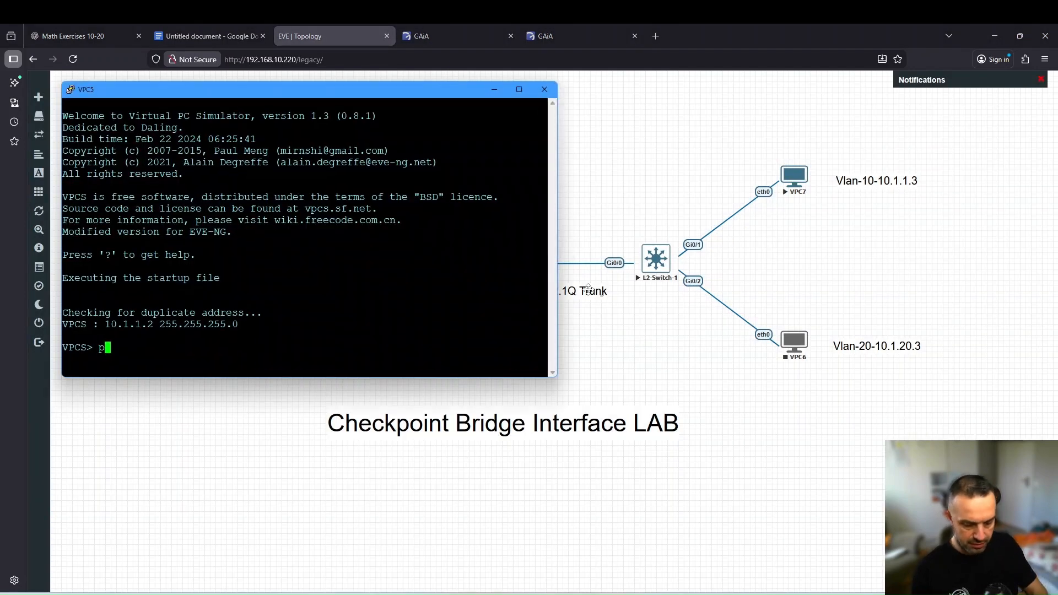
text(ing 10.1.1.3)
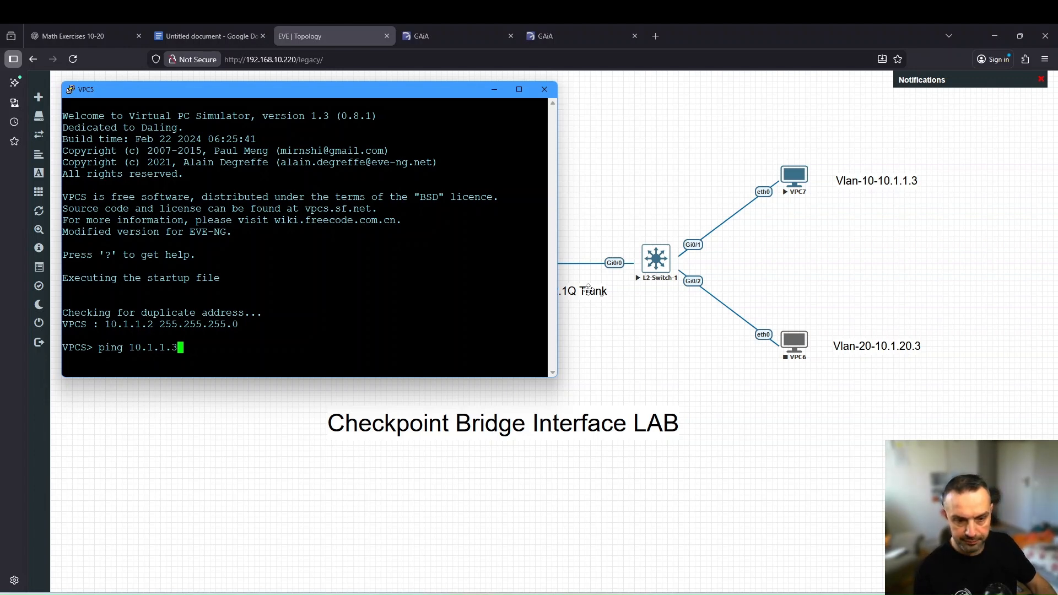
text( -t)
key(Return)
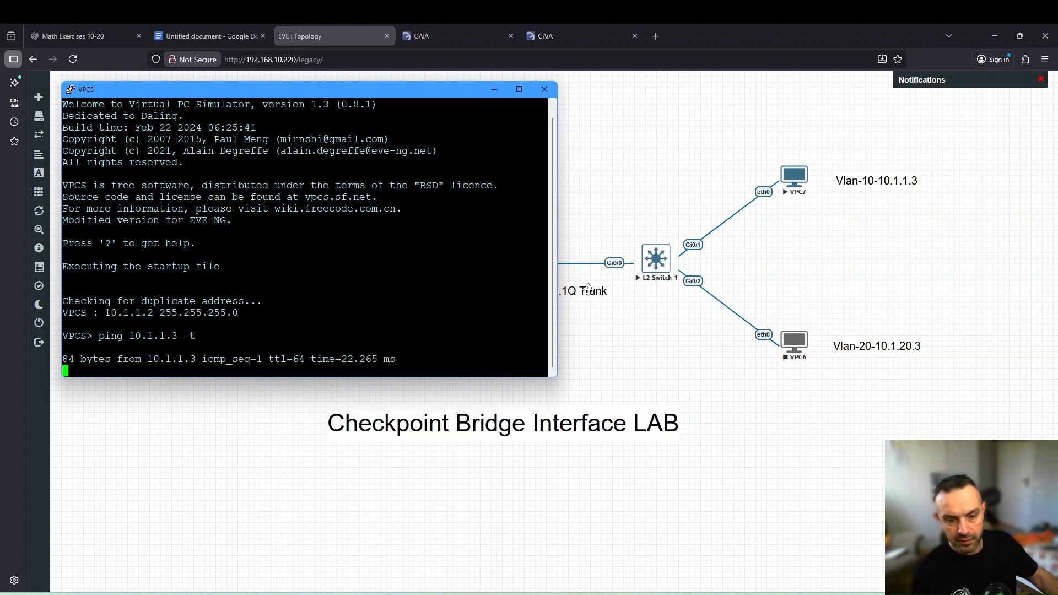
- Switch to SmartConsole, open the traffic logs for the last 24 hours and turn on their automatic refresh
click(457, 594)
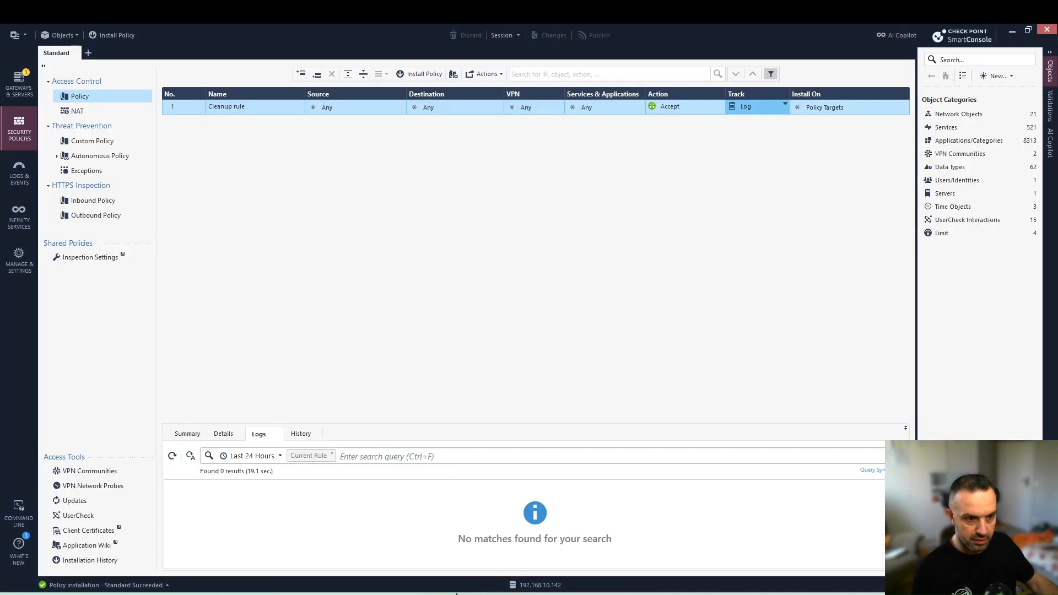
click(20, 176)
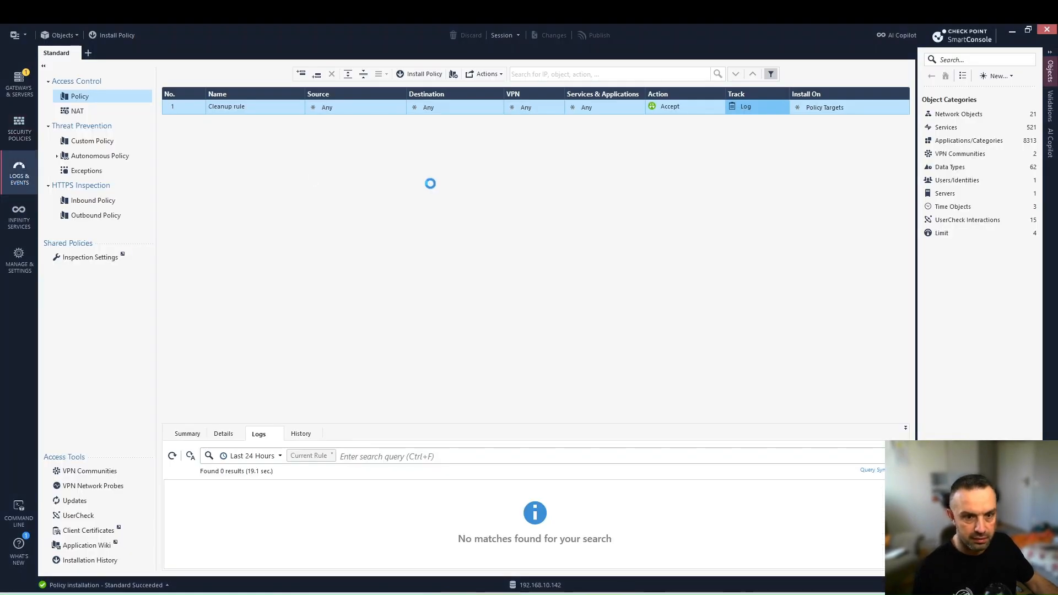
click(50, 53)
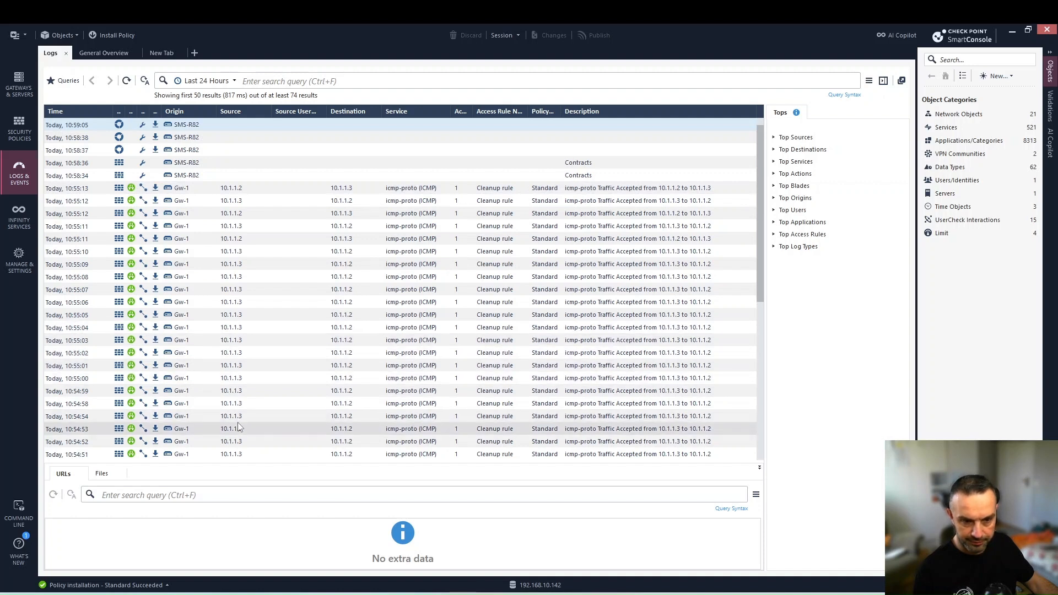
click(146, 84)
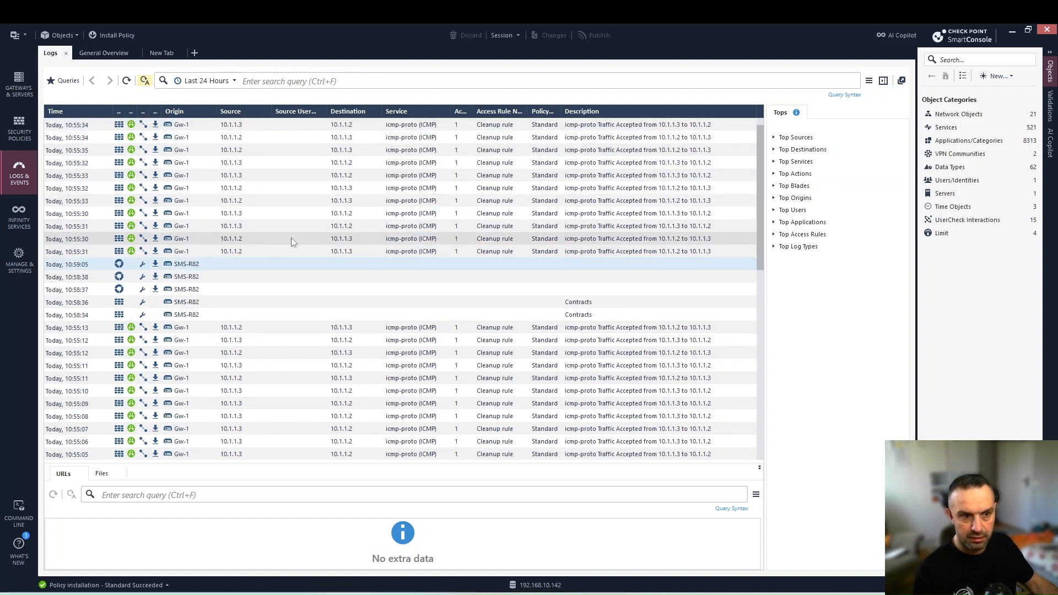
- Switch to the EVE topology, open the L2-Switch-1 console, enter privileged mode with en and list its VLANs with show vl b
key(alt+Tab)
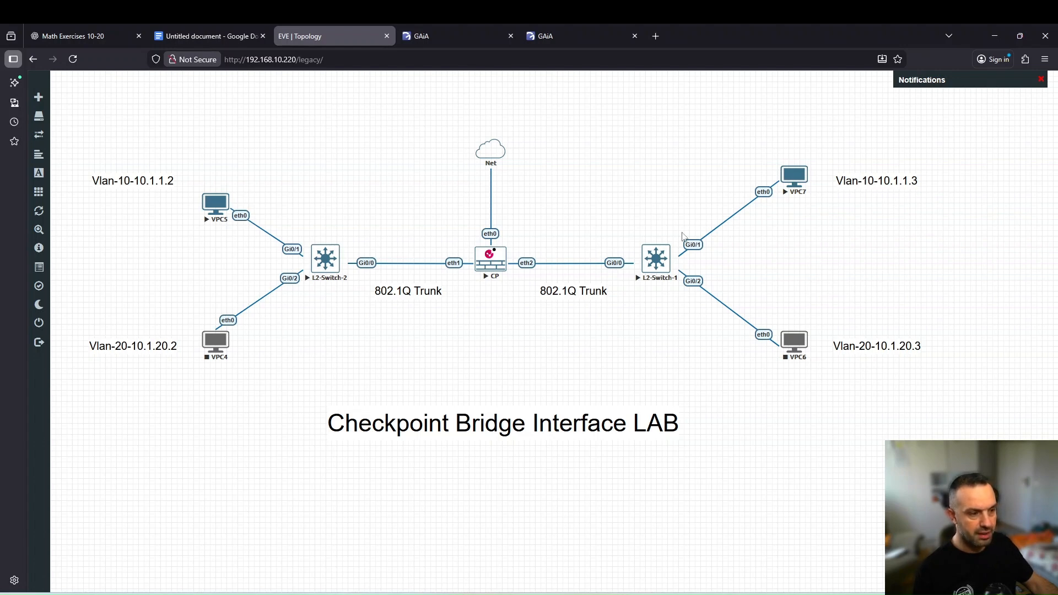
click(662, 257)
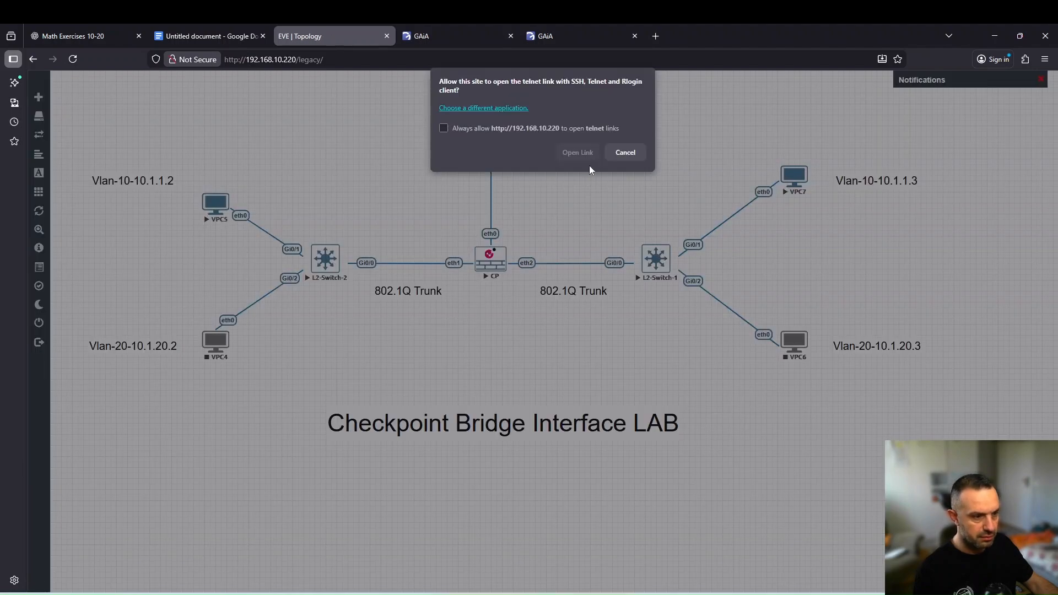
click(578, 152)
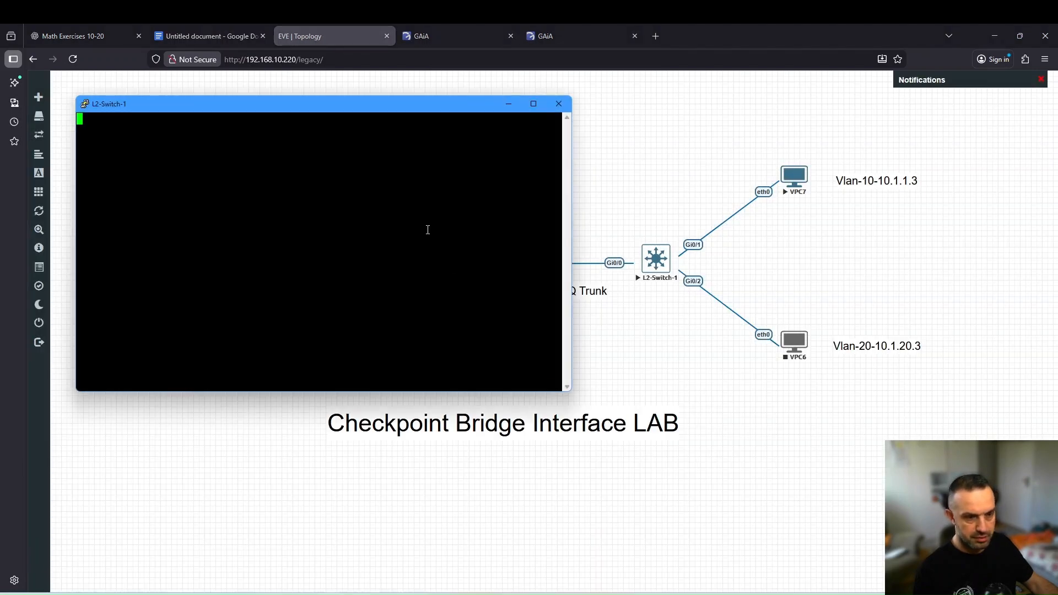
drag(402, 112, 454, 134)
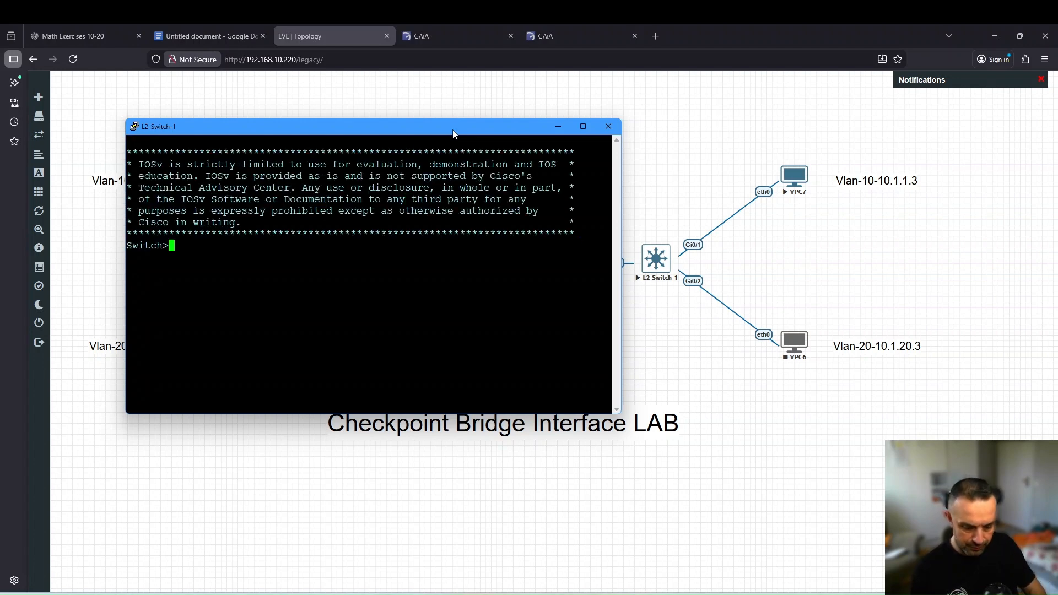
text(en)
key(Return)
text(show vl b)
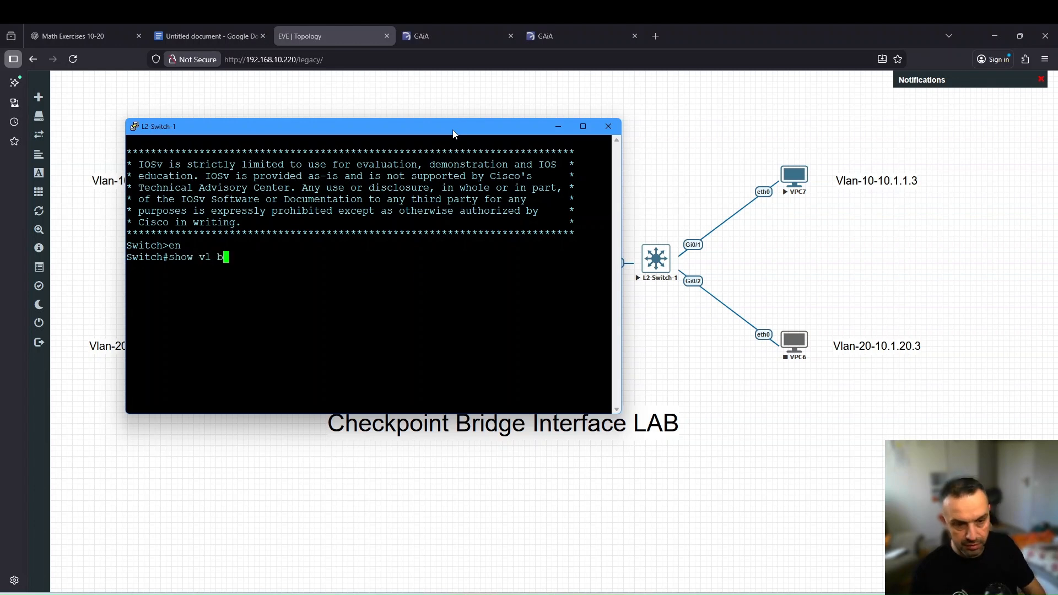
key(Return)
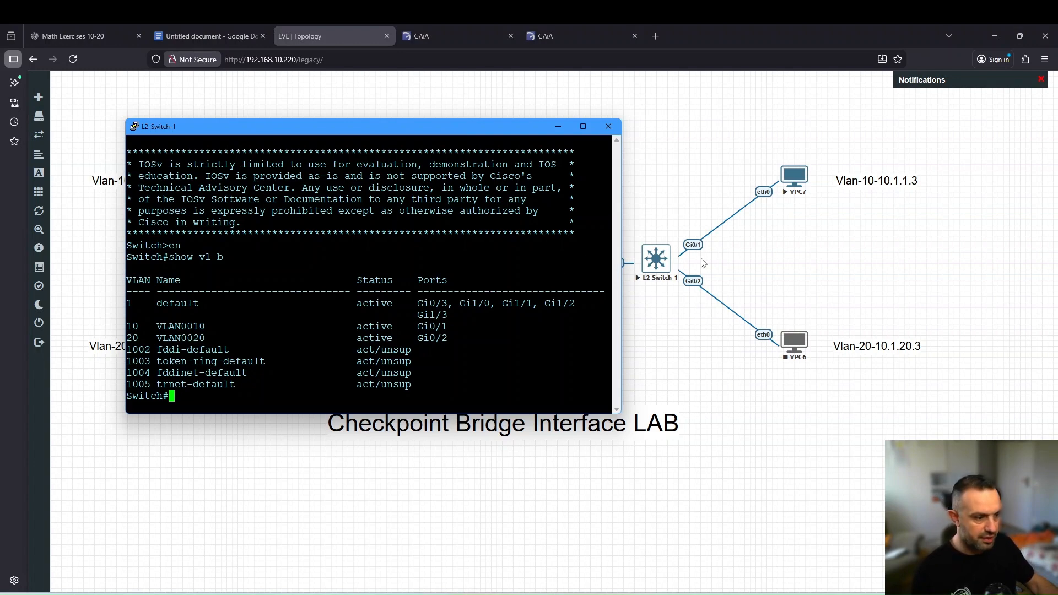
- Run show interfaces statu on L2-Switch-1 and highlight the Vlan entry of port Gi0/0
drag(486, 121, 521, 197)
text(show inter)
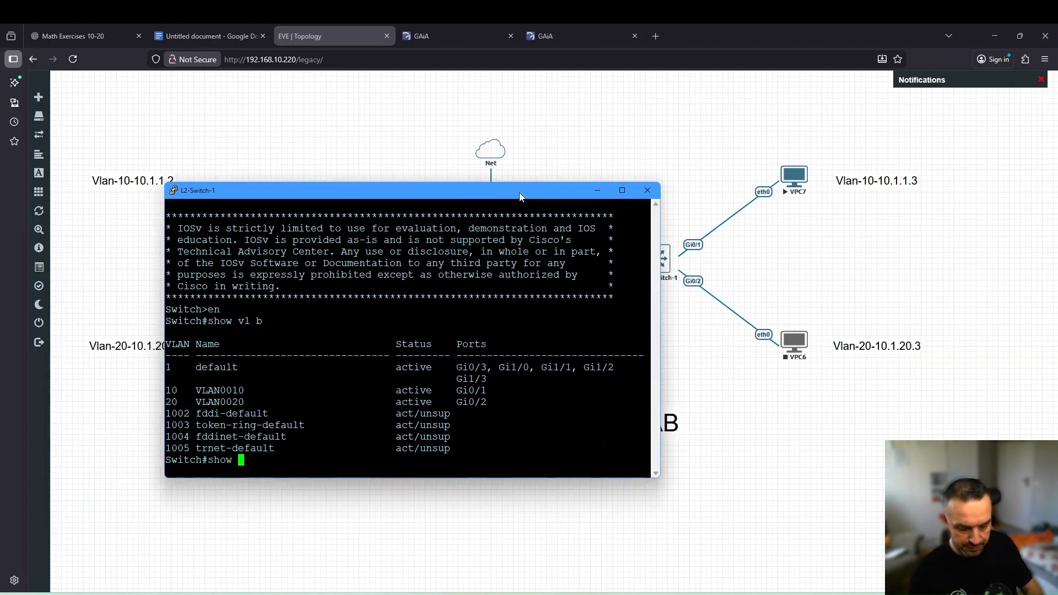
key(Tab)
text(st)
key(Tab)
text(atu)
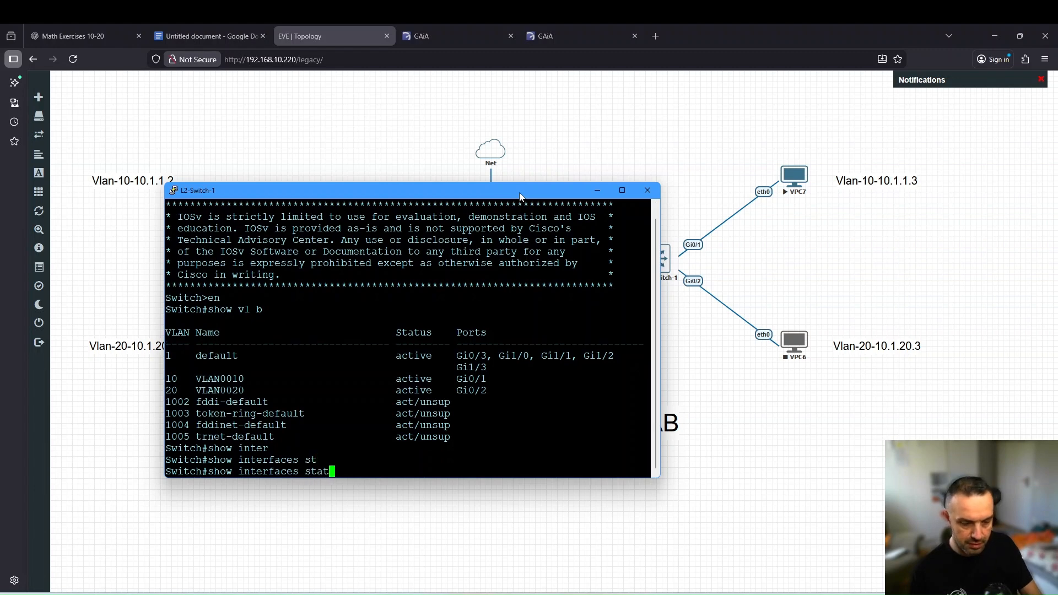
key(Return)
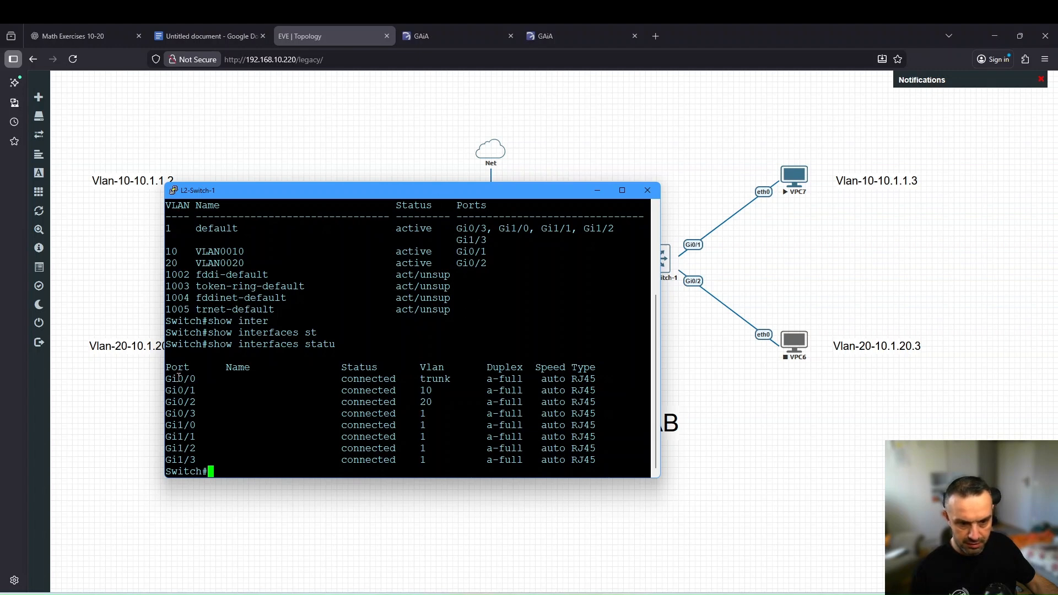
drag(421, 379, 450, 382)
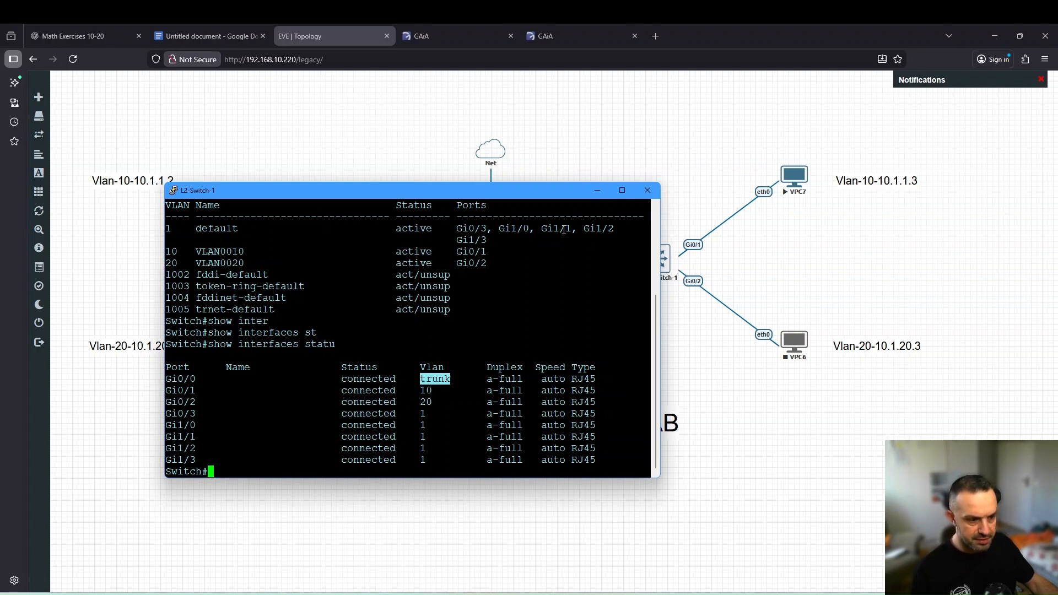
drag(508, 189, 591, 330)
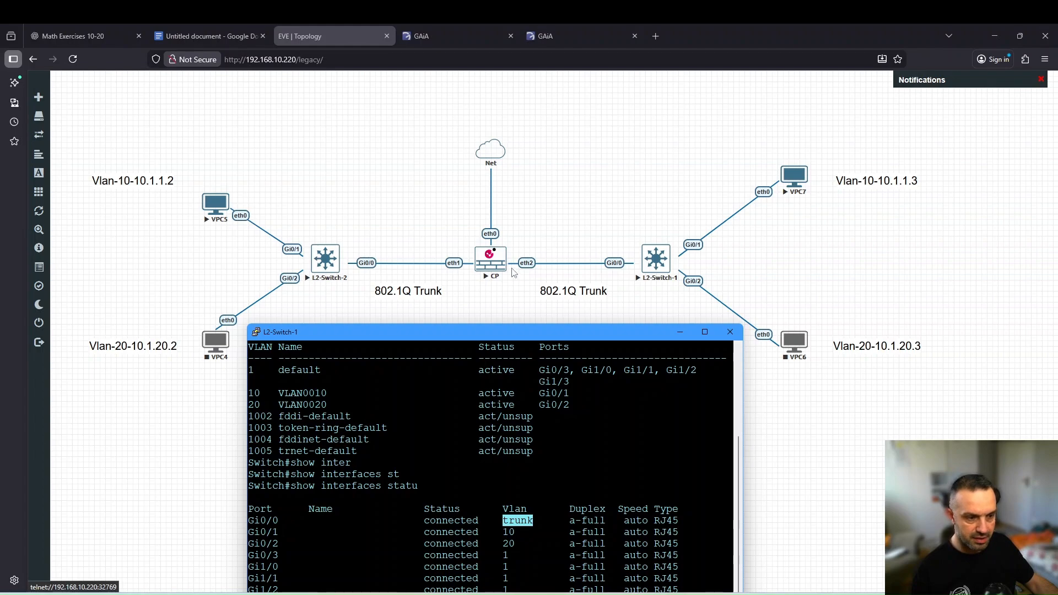
- Switch to SmartConsole, examine the interfaces under Network Management of gateway Gw-1 and close its properties
click(470, 594)
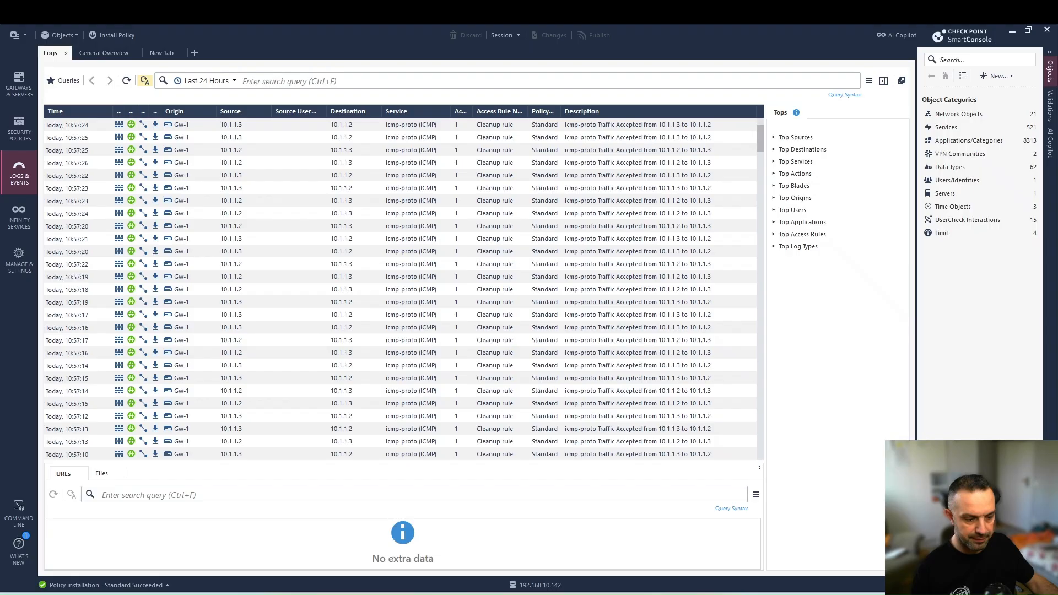
click(19, 88)
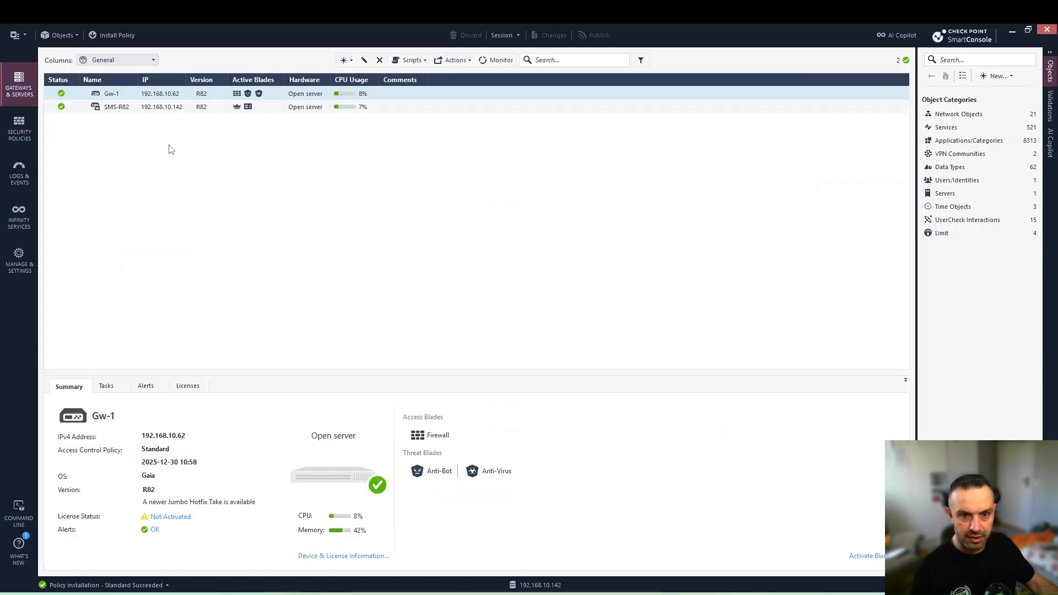
click(157, 92)
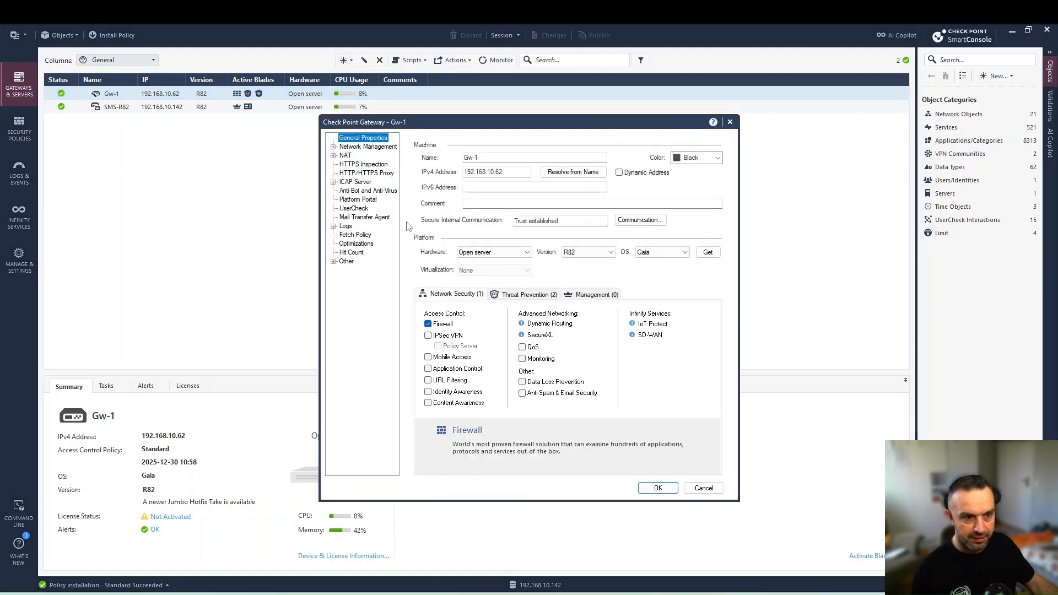
click(368, 147)
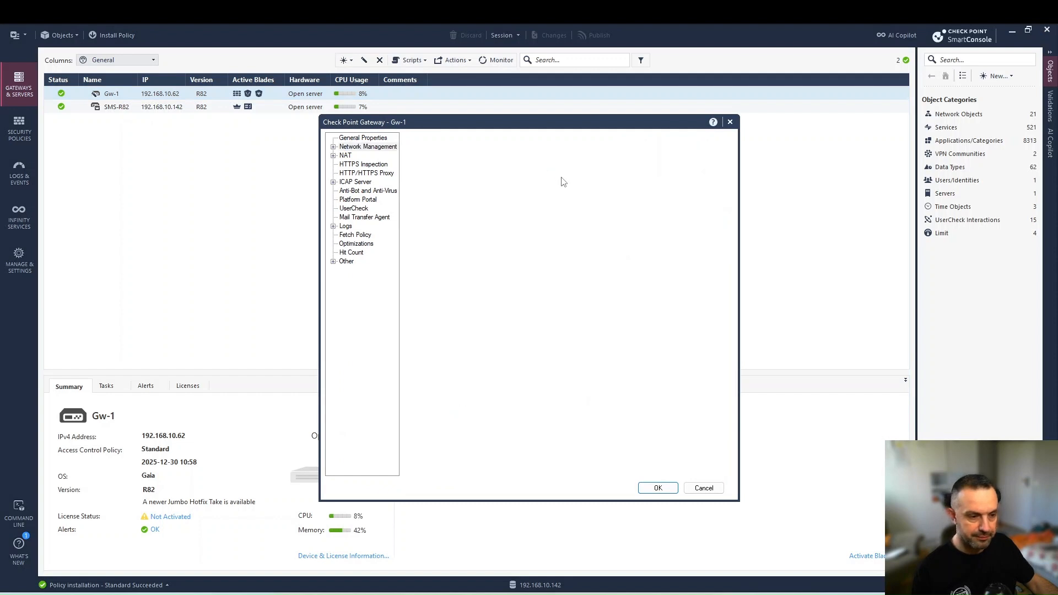
click(571, 184)
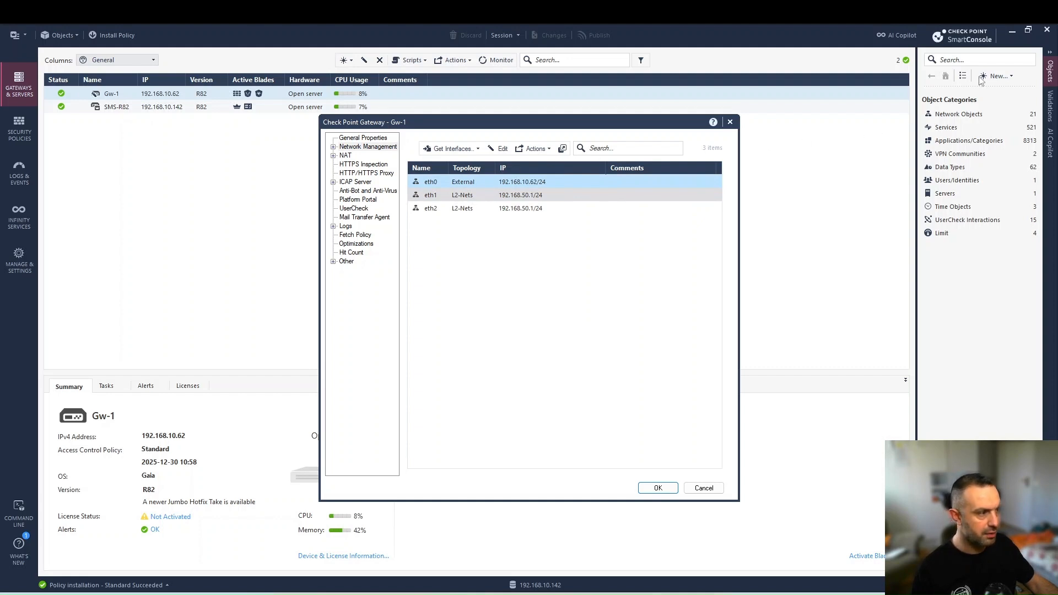
click(730, 122)
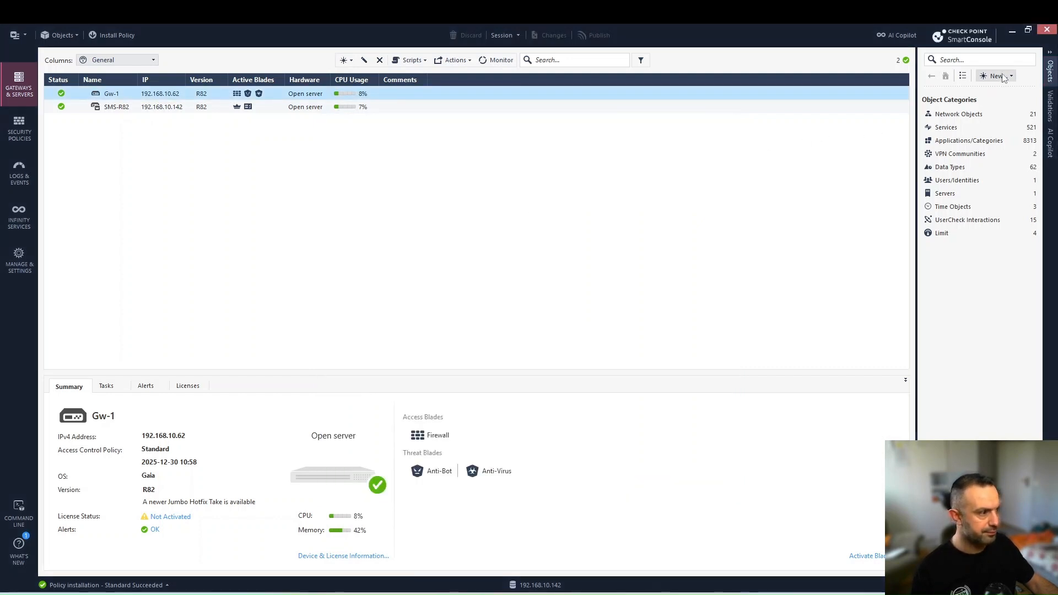
- Open the L2-Nets network group to examine its member networks, cancel it and switch back to the EVE topology
click(959, 115)
click(947, 142)
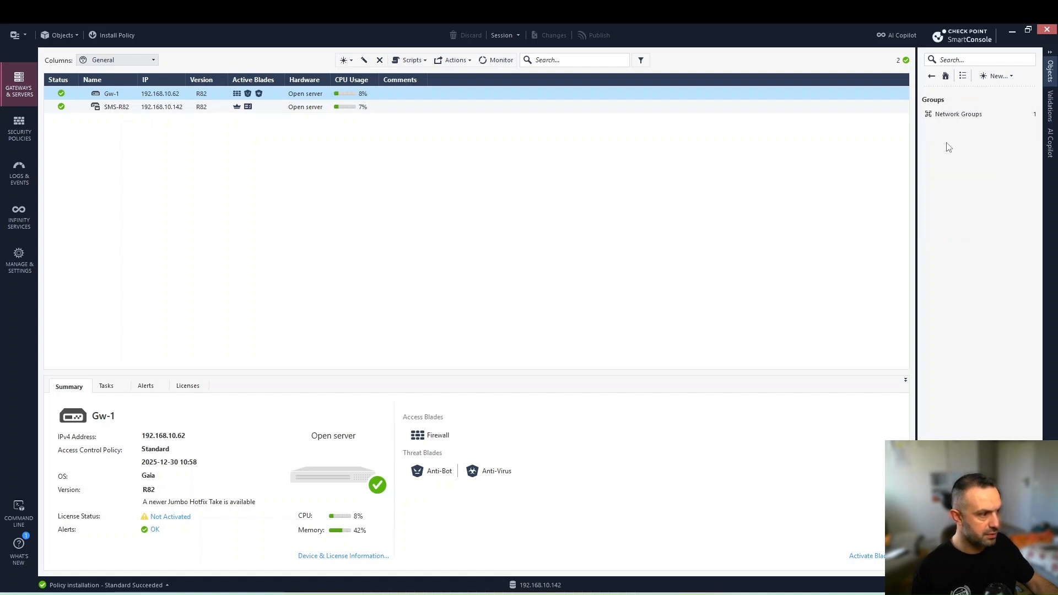
click(957, 115)
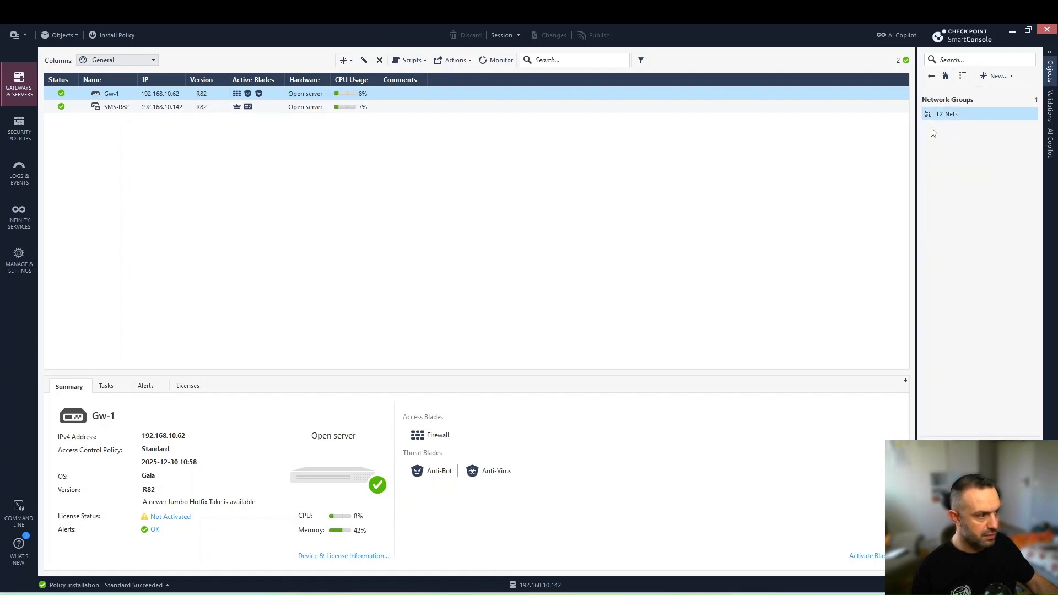
click(942, 115)
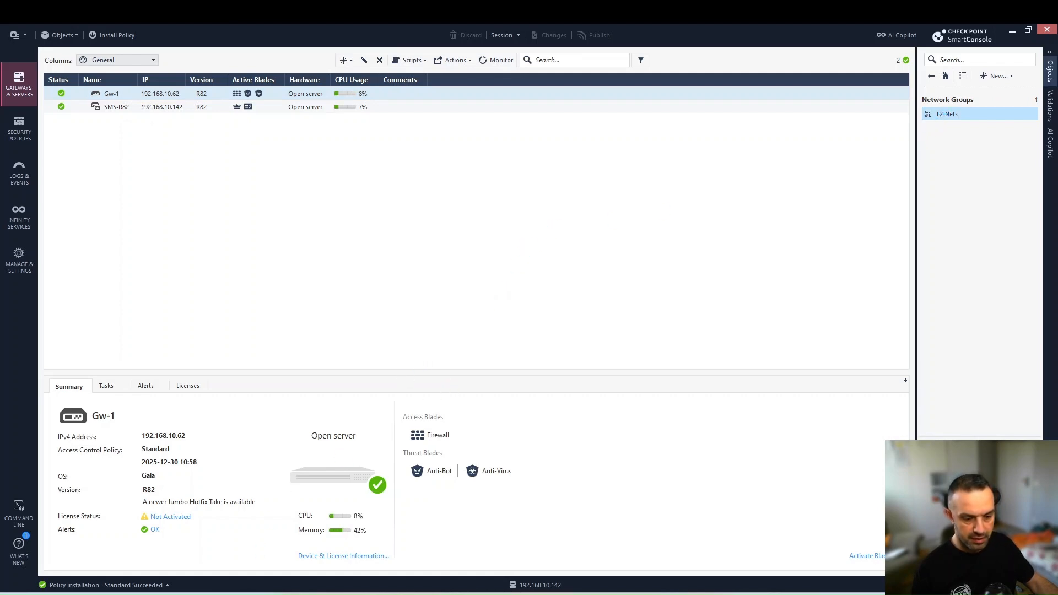
key(alt+Tab)
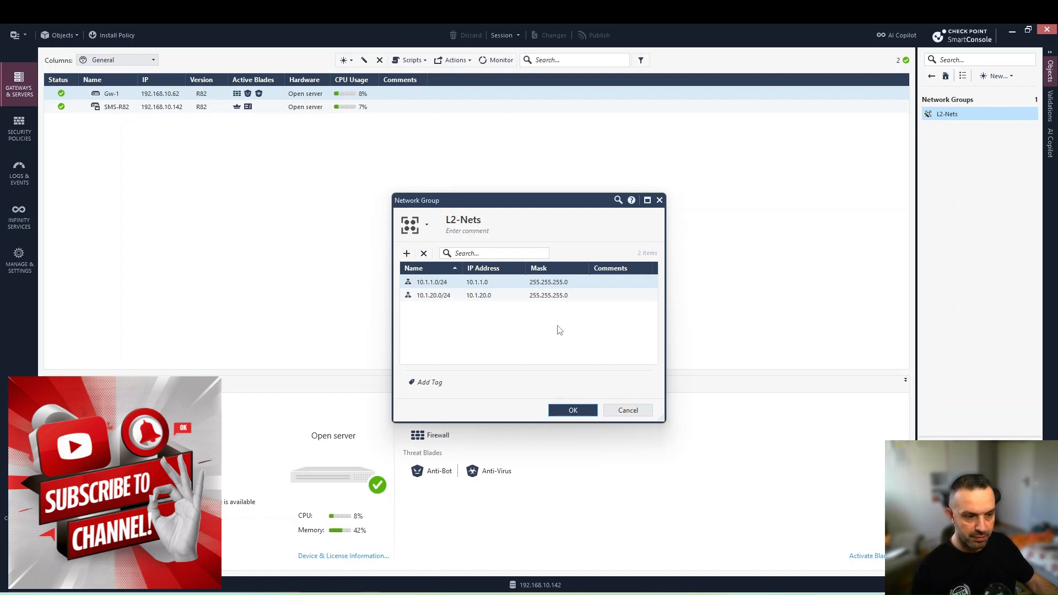
click(627, 410)
key(alt+Tab)
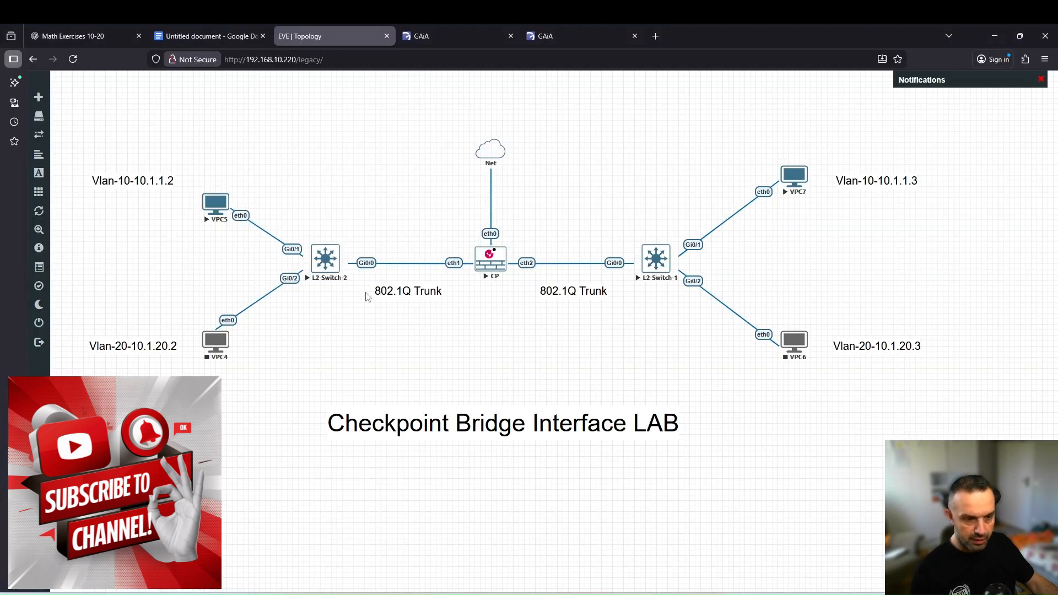